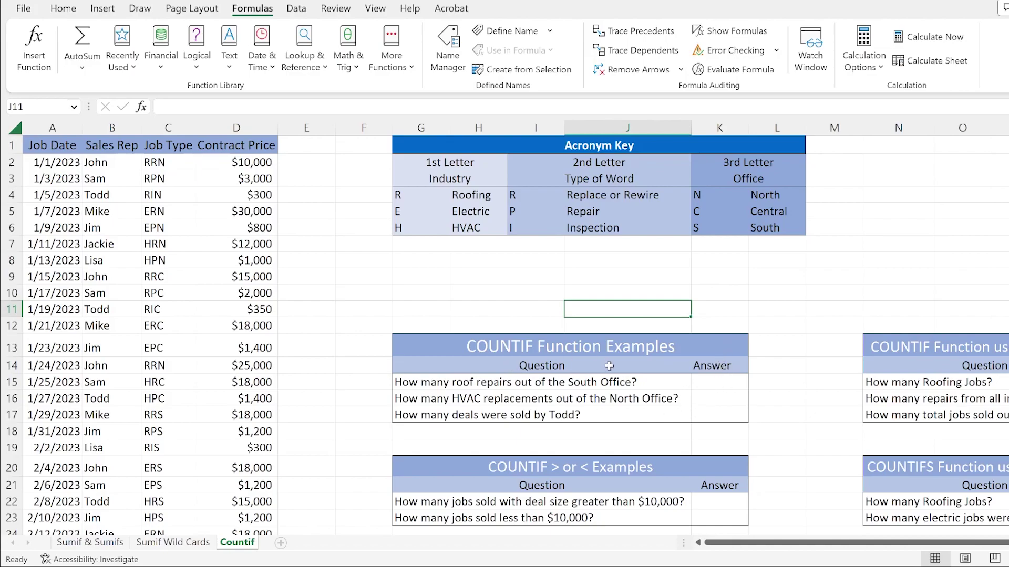
click(698, 311)
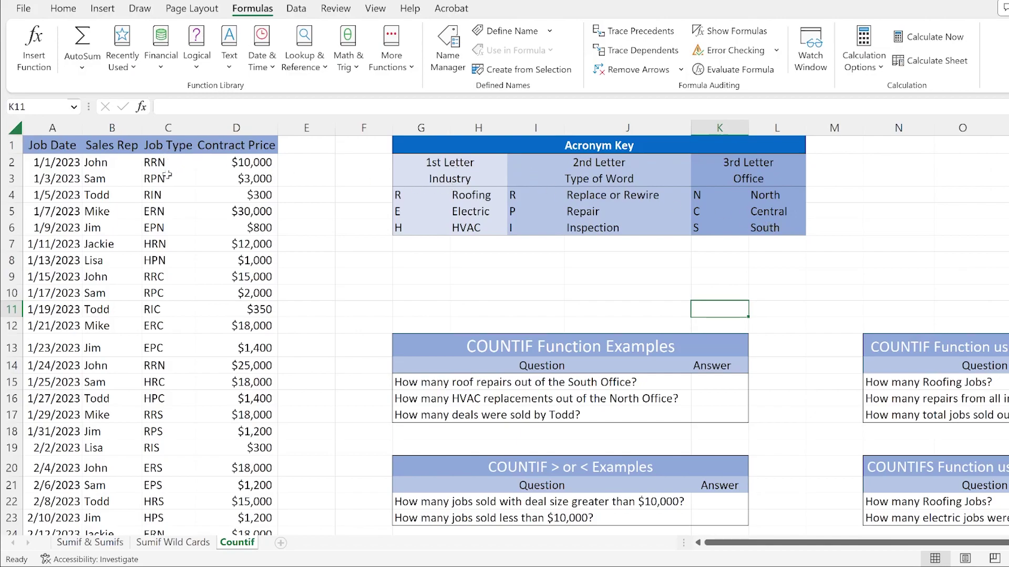
scroll(166, 176, down, 2)
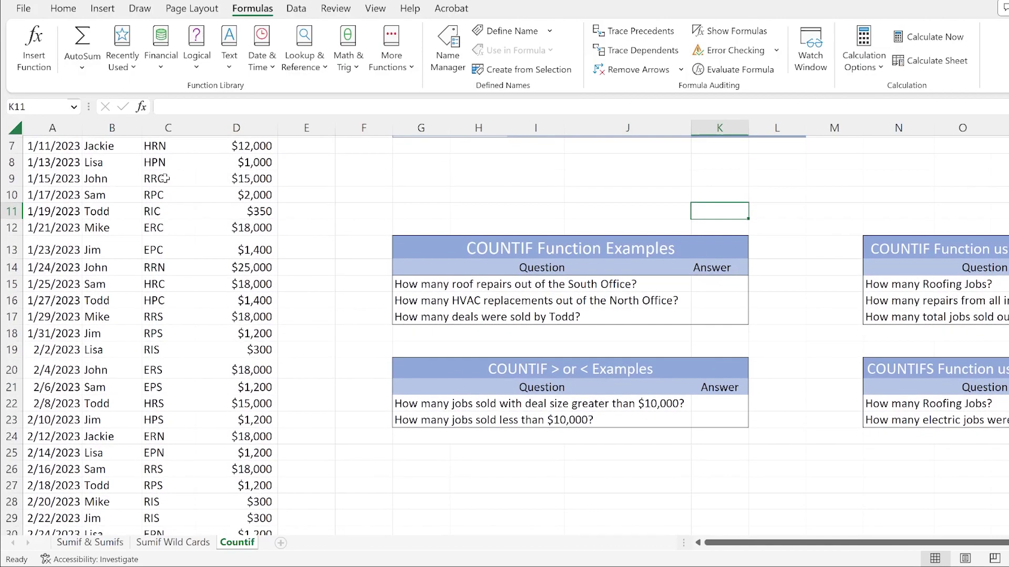
scroll(163, 206, down, 1)
scroll(160, 207, up, 3)
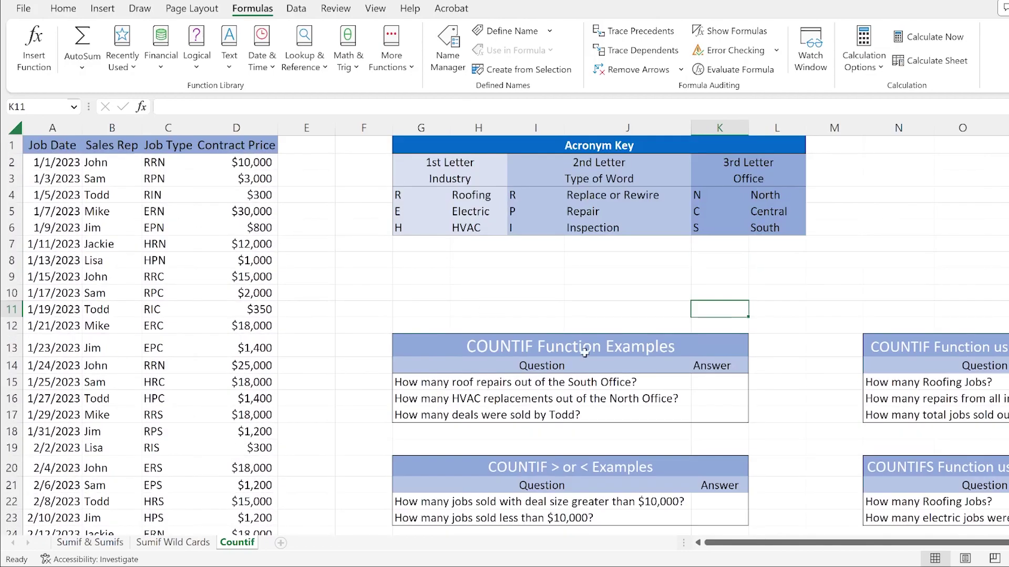
Find the COUNTIF function by searching for "countif" and insert it in K15, the answer cell for South Office roof repairs
click(708, 382)
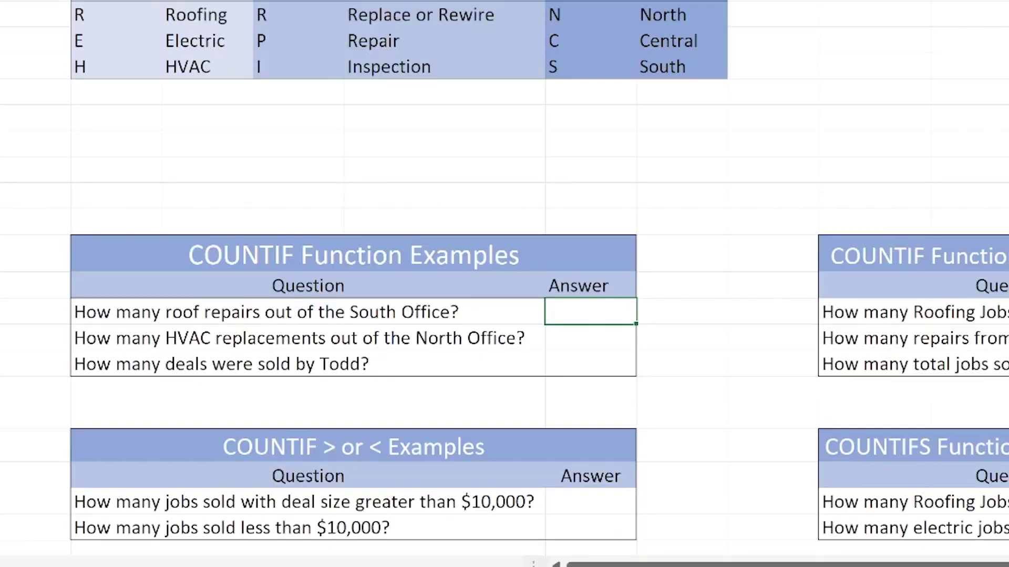
click(355, 312)
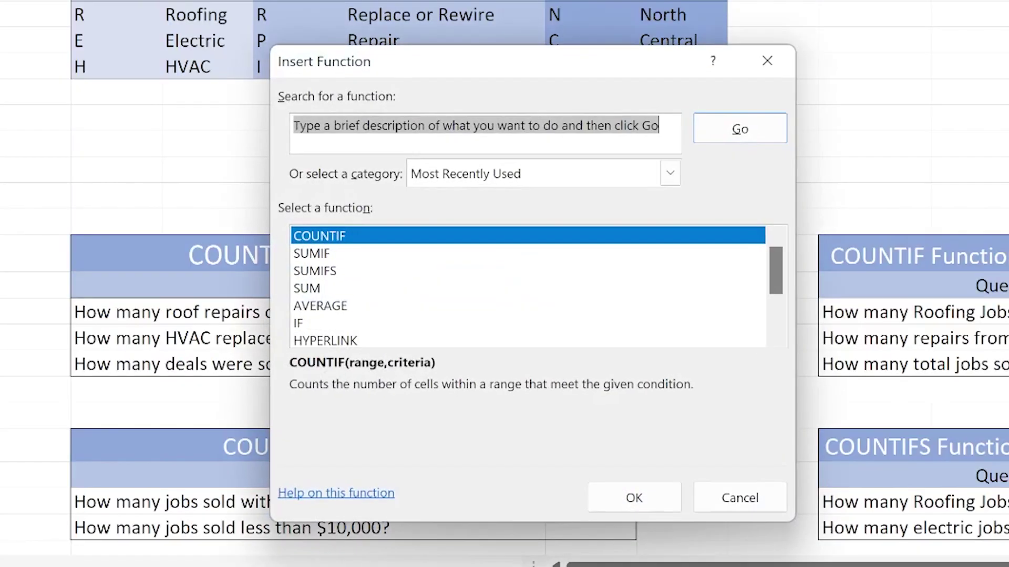
click(341, 125)
drag(678, 128, 35, 81)
text(countif)
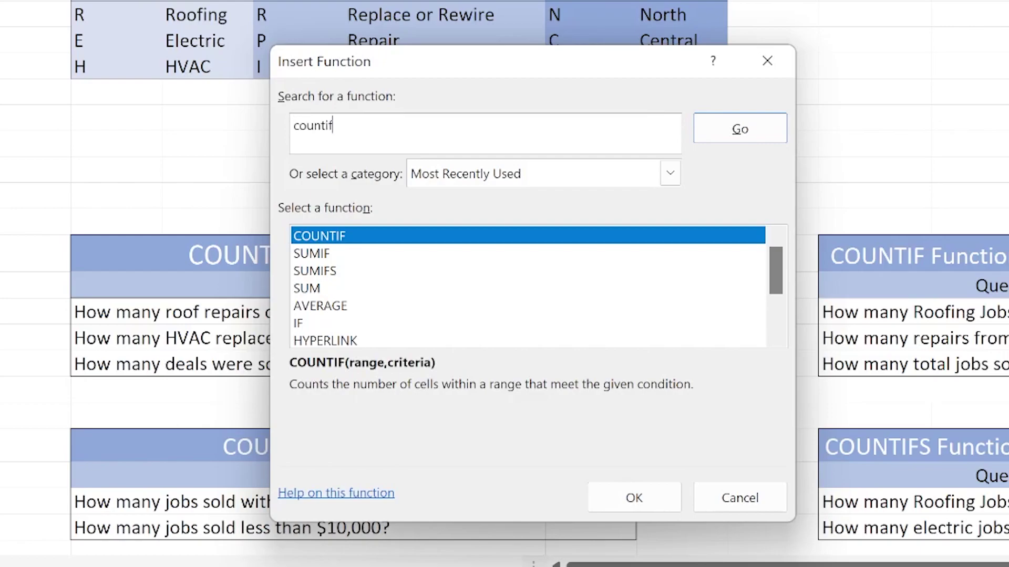
click(741, 131)
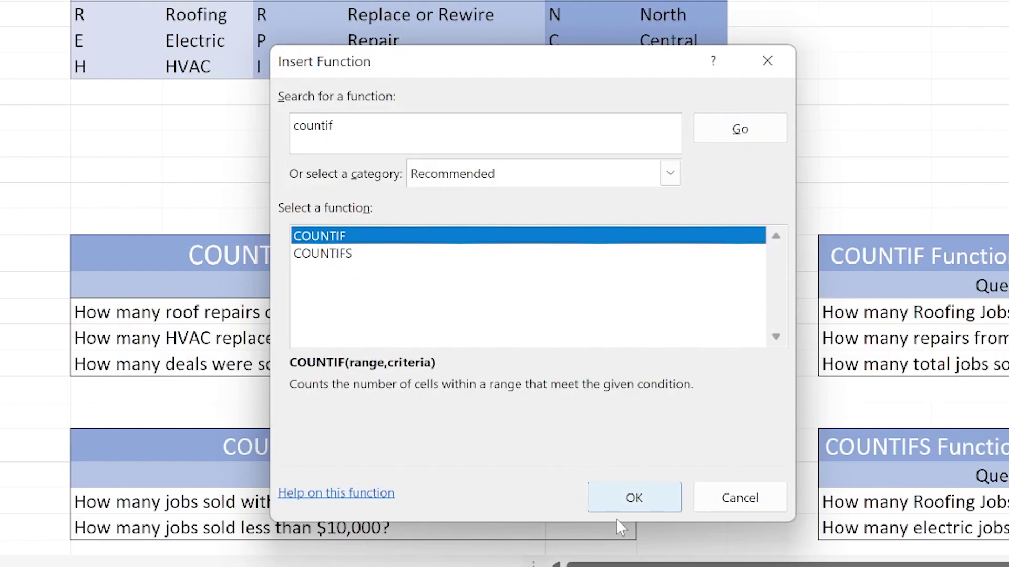
click(632, 499)
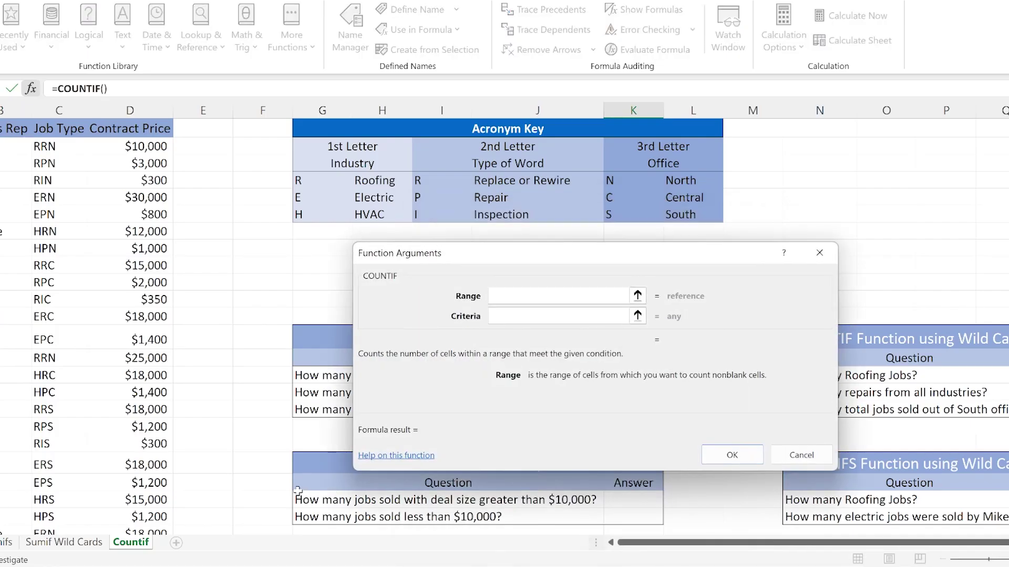
Complete the K15 COUNTIF with the Job Type column C:C as range and "RPS" as criteria
drag(451, 258, 593, 287)
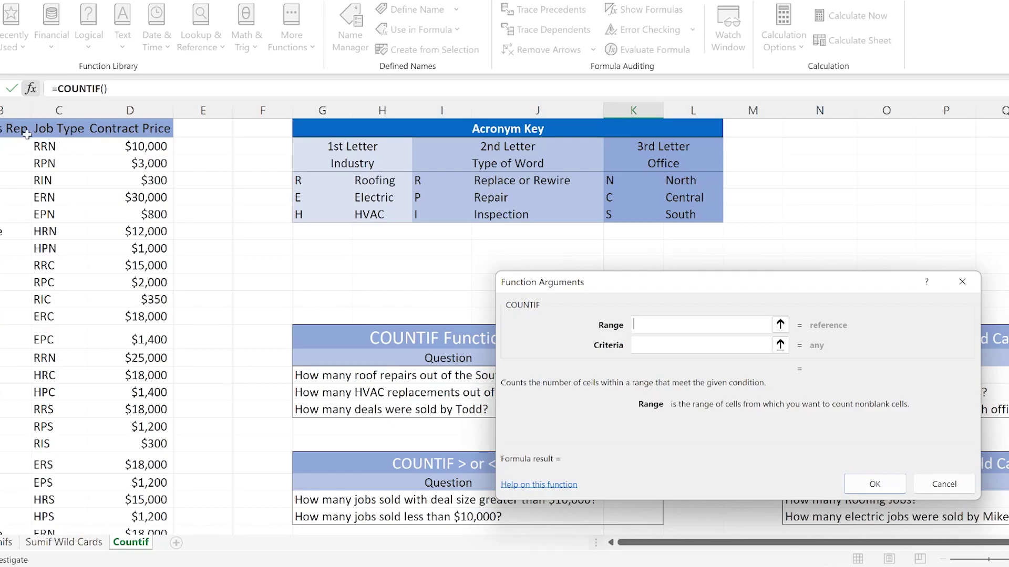
click(70, 107)
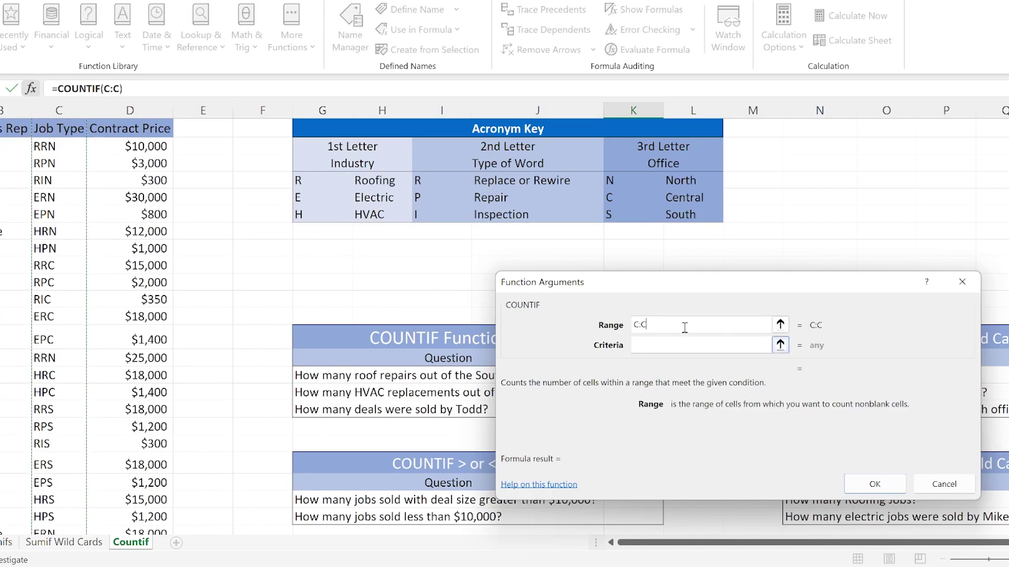
drag(700, 284, 559, 105)
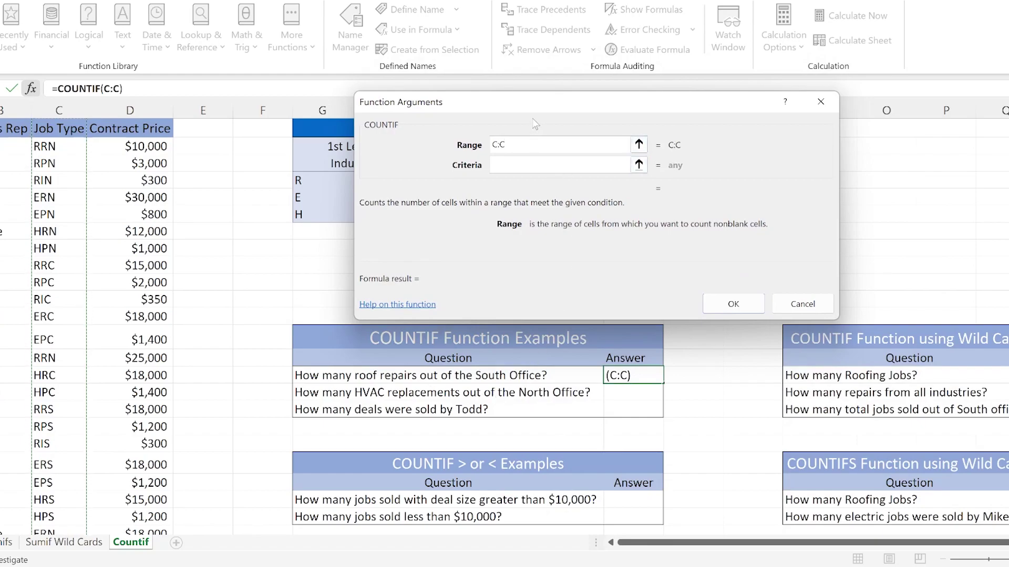
drag(529, 107, 500, 288)
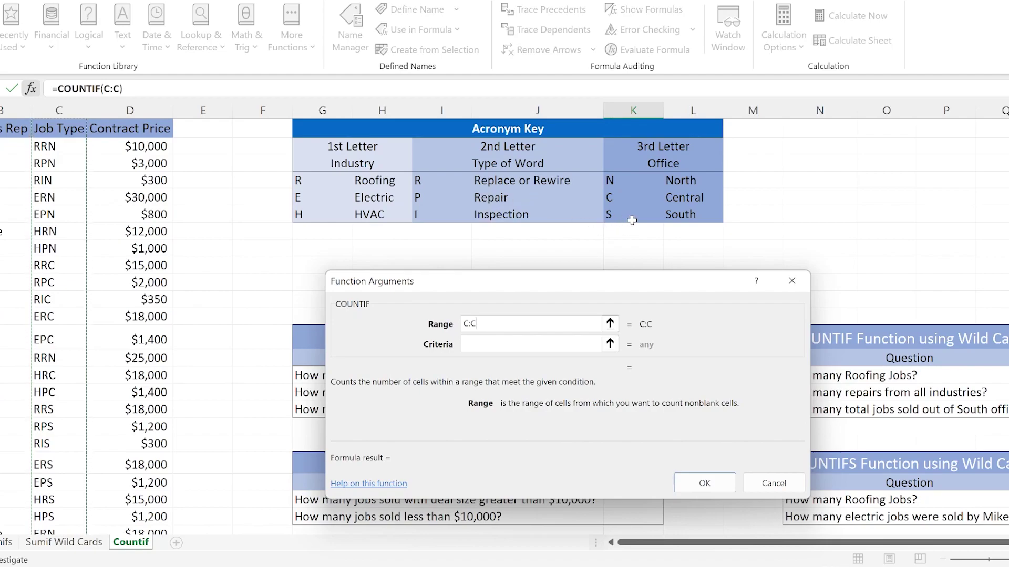
click(527, 347)
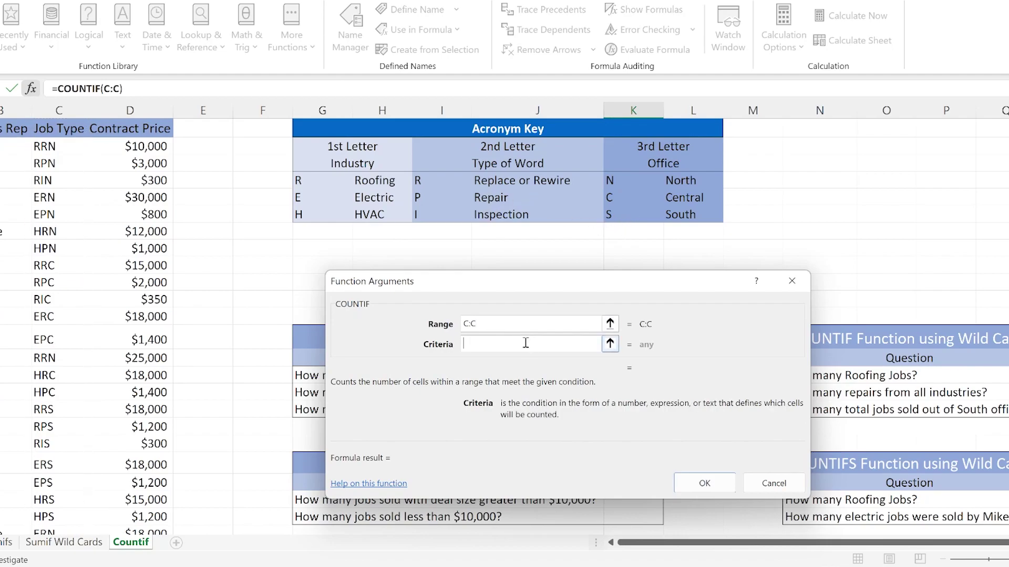
text(RPS)
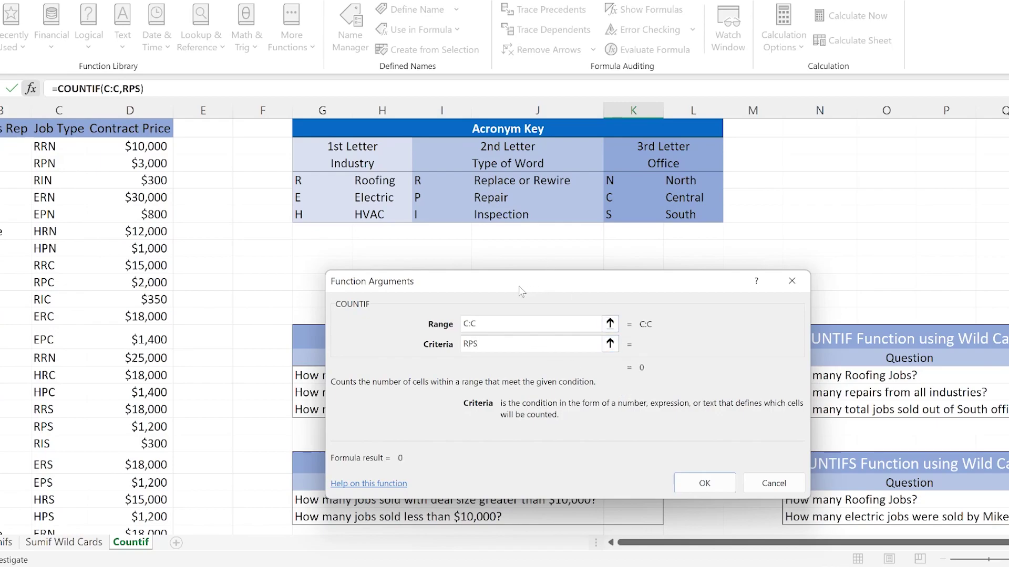
click(701, 483)
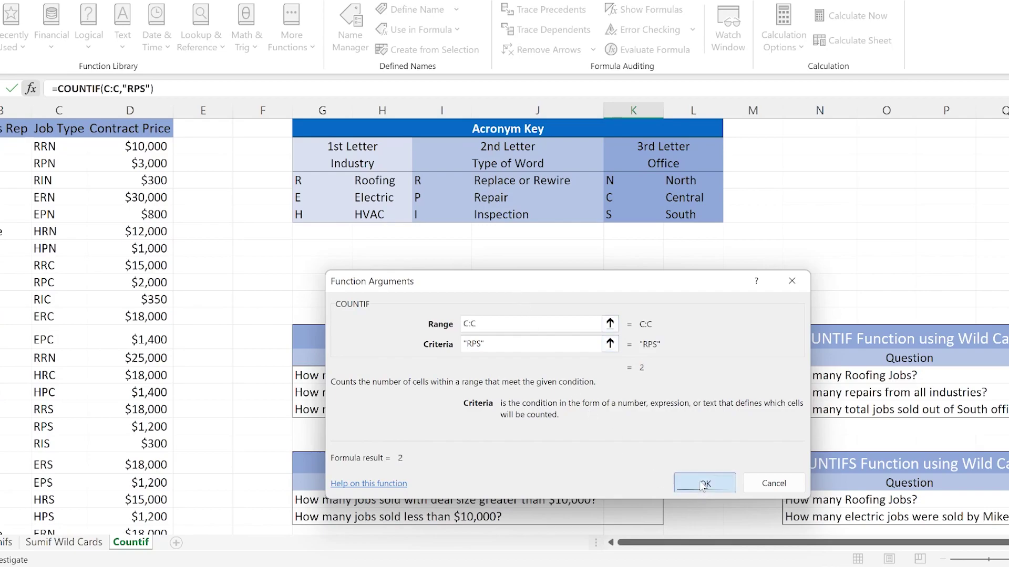
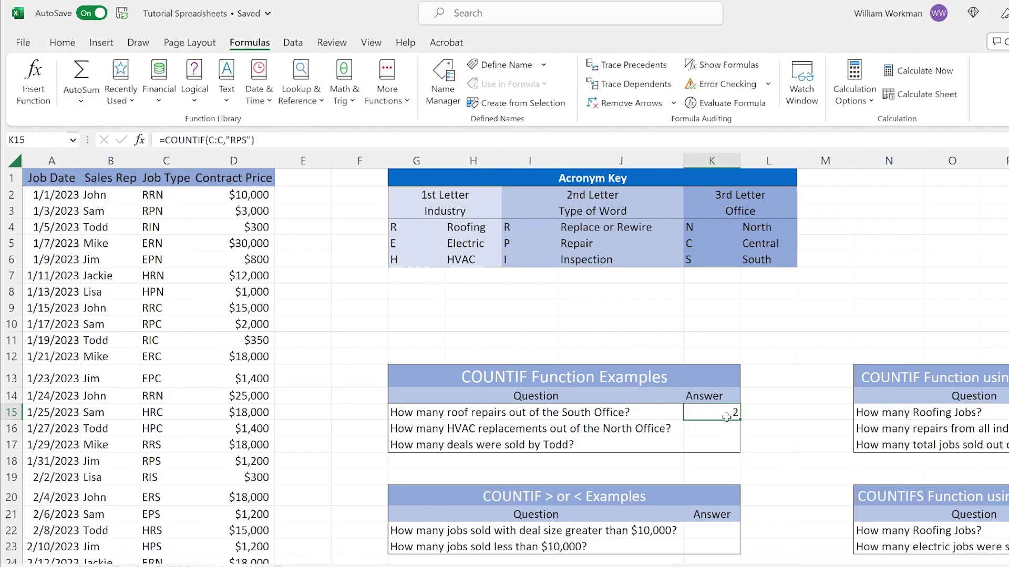
Insert the COUNTIF function in K16, the answer cell for HVAC replacements out of the North Office
click(705, 433)
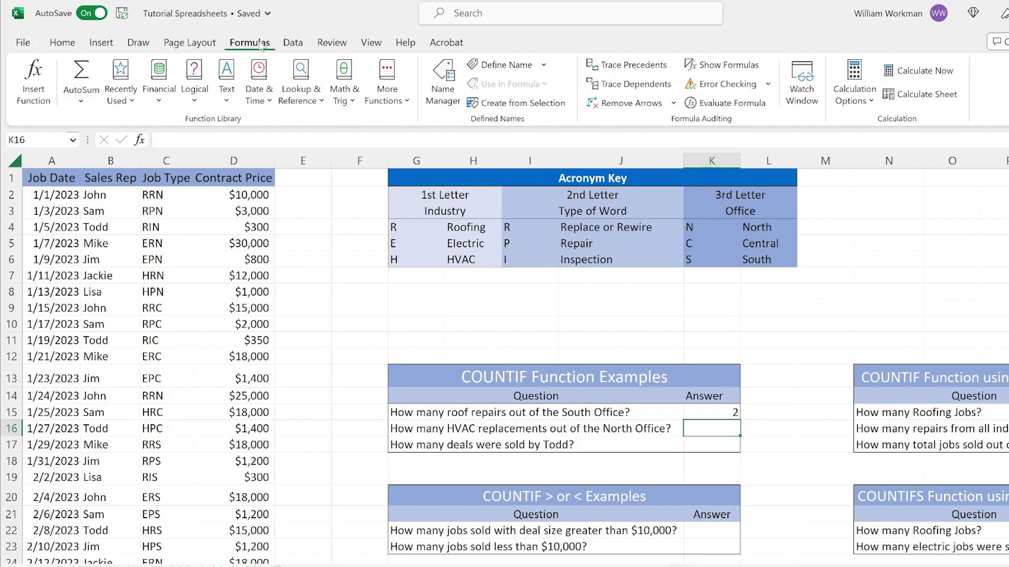
click(32, 79)
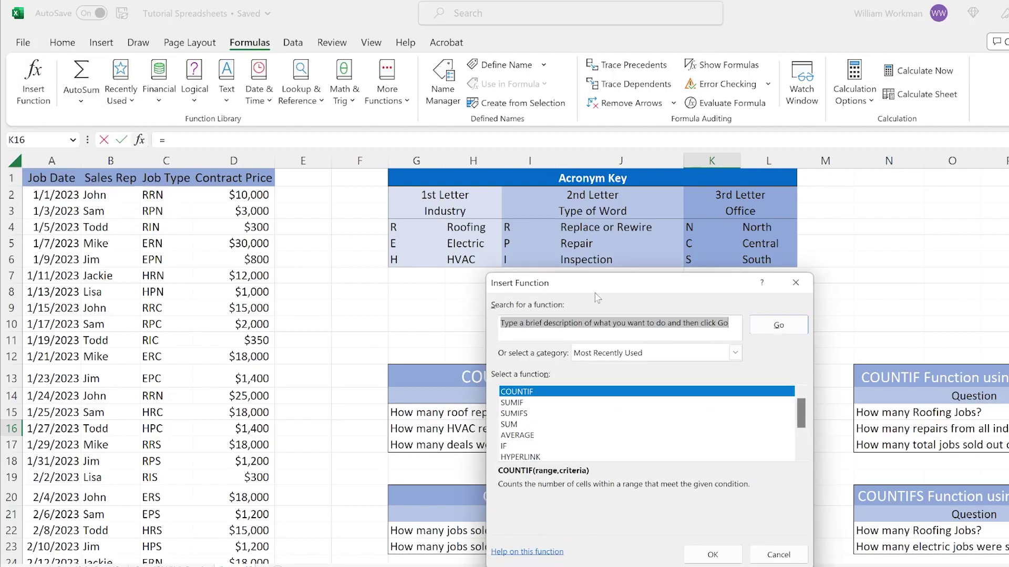
drag(598, 289, 710, 268)
click(679, 369)
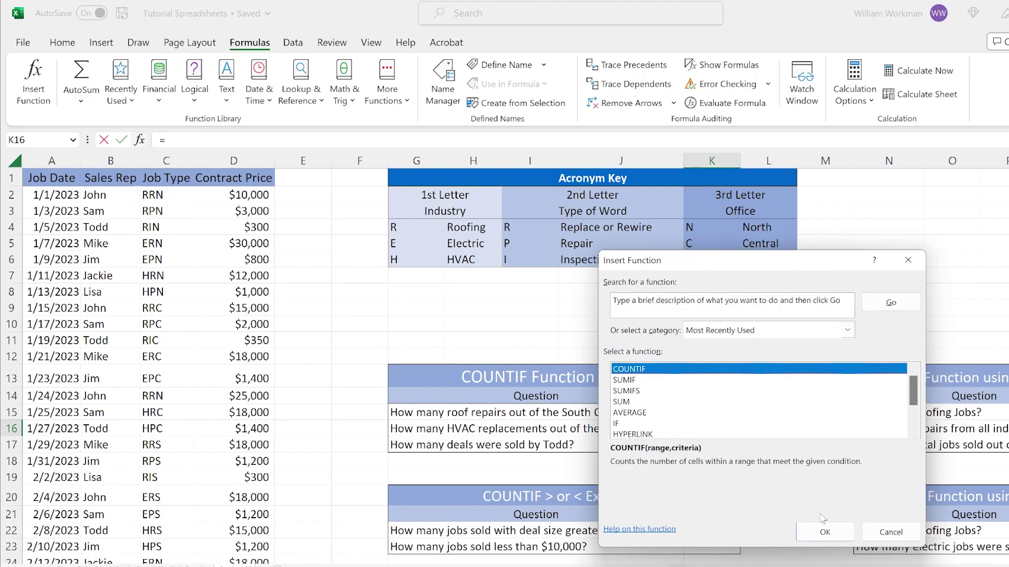
click(825, 533)
Complete the K16 COUNTIF with the Job Type column C:C as range and "HRN" as criteria
drag(671, 305, 630, 315)
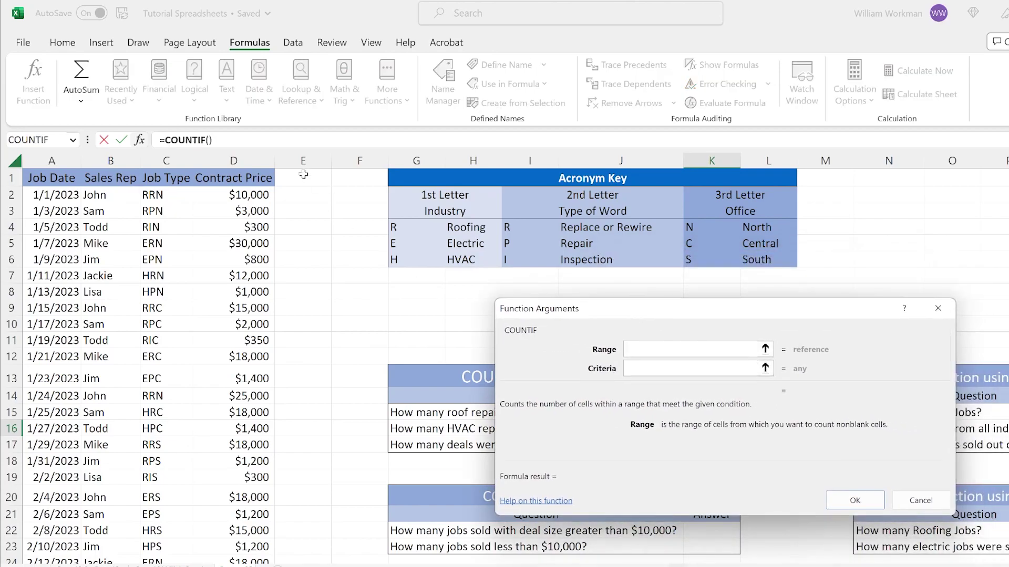
click(173, 156)
click(171, 158)
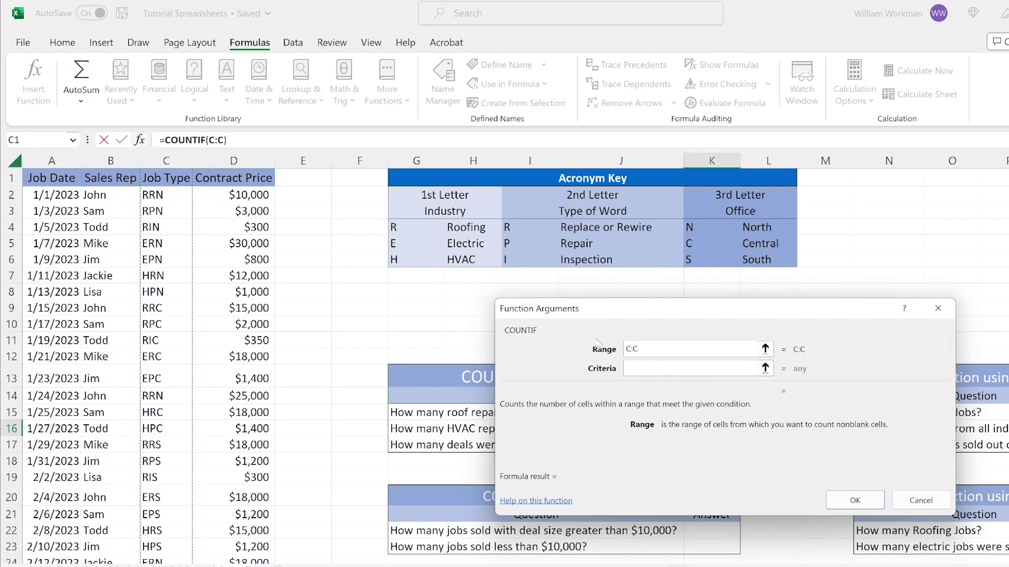
click(648, 367)
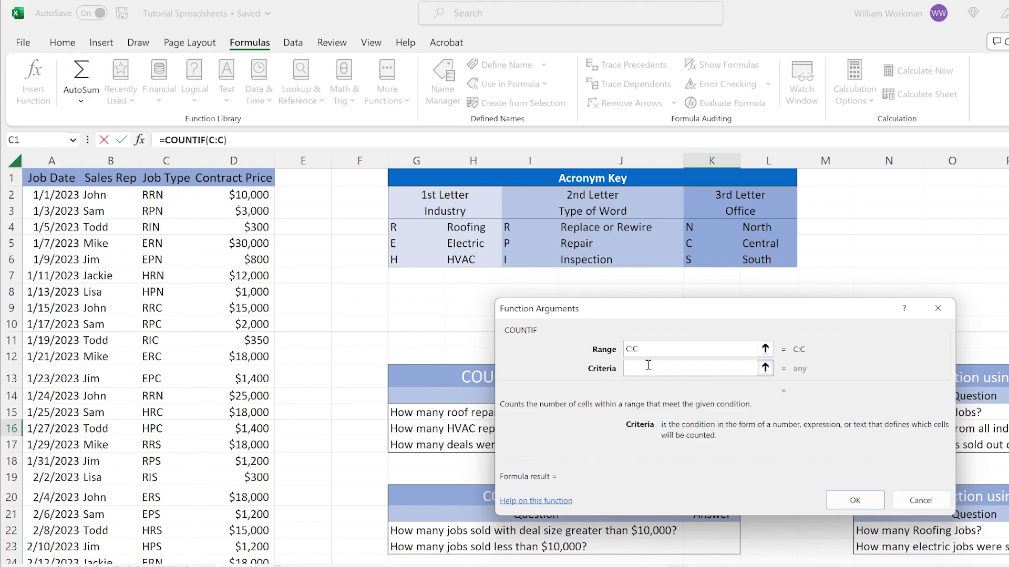
drag(617, 315, 628, 337)
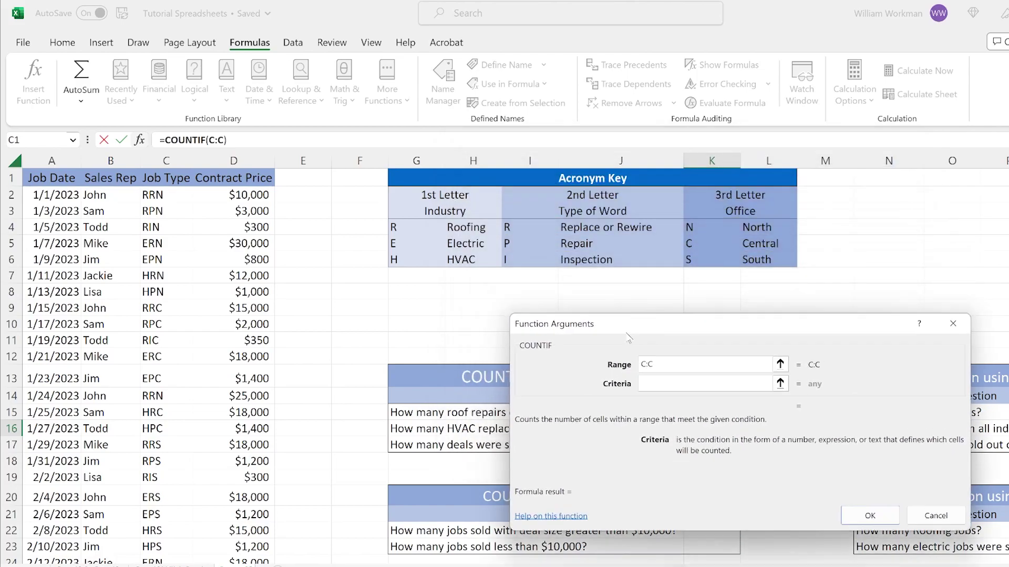
text(HRN)
click(867, 515)
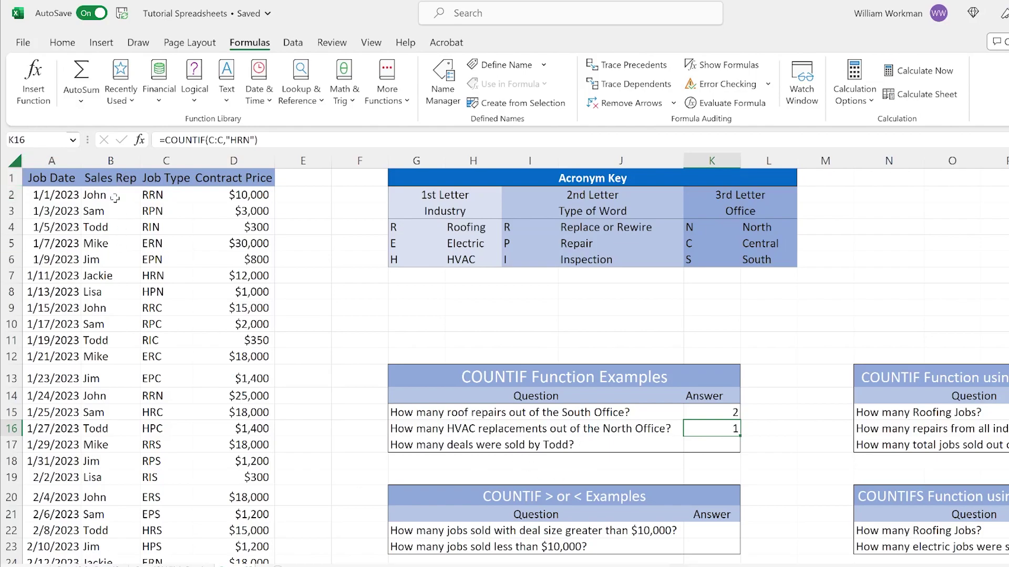
Count the deals in K17 with COUNTIF, using Sales Rep column B:B as range and the rep's name from the question as criteria
click(108, 227)
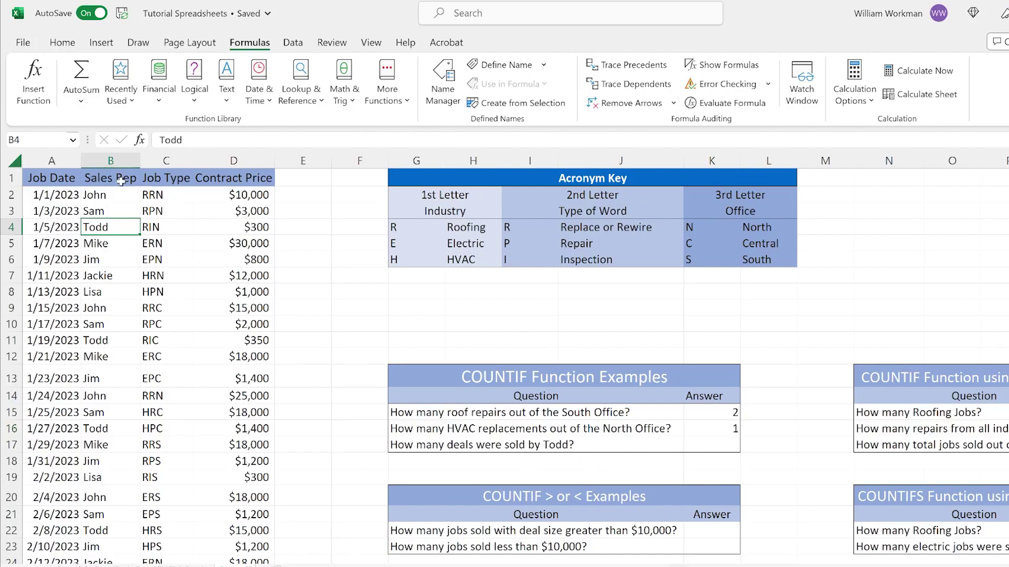
click(721, 444)
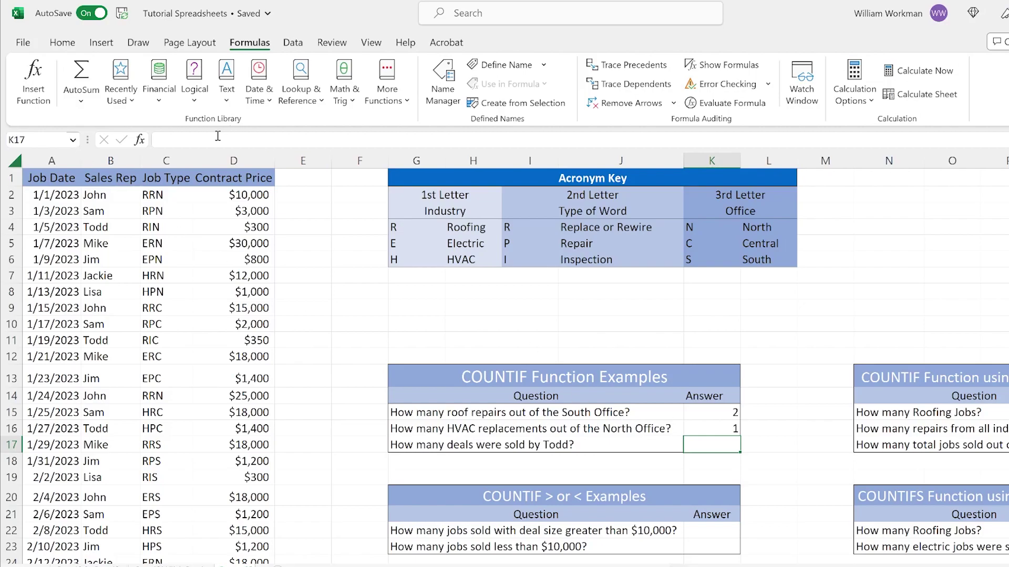
click(140, 140)
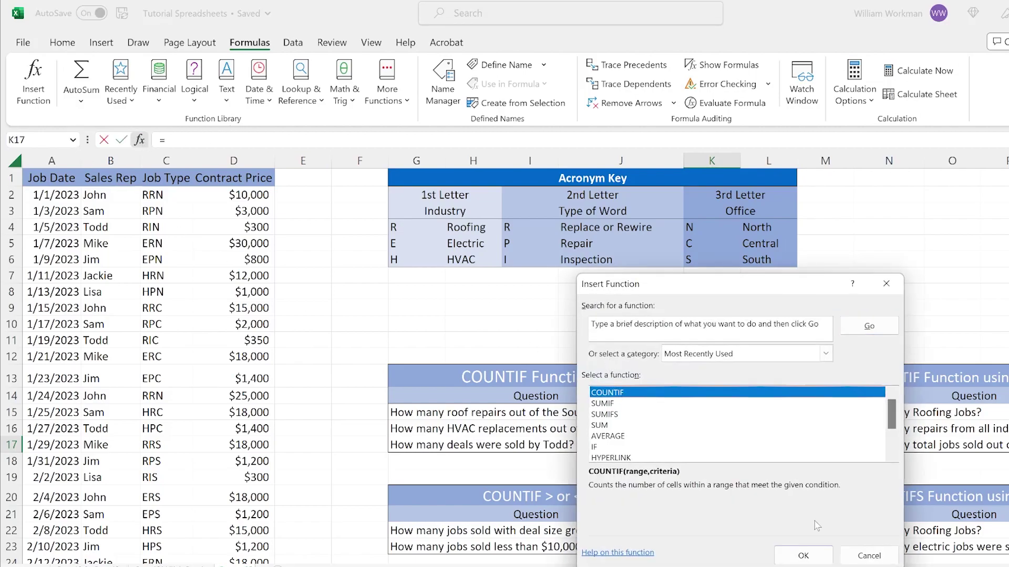
click(812, 555)
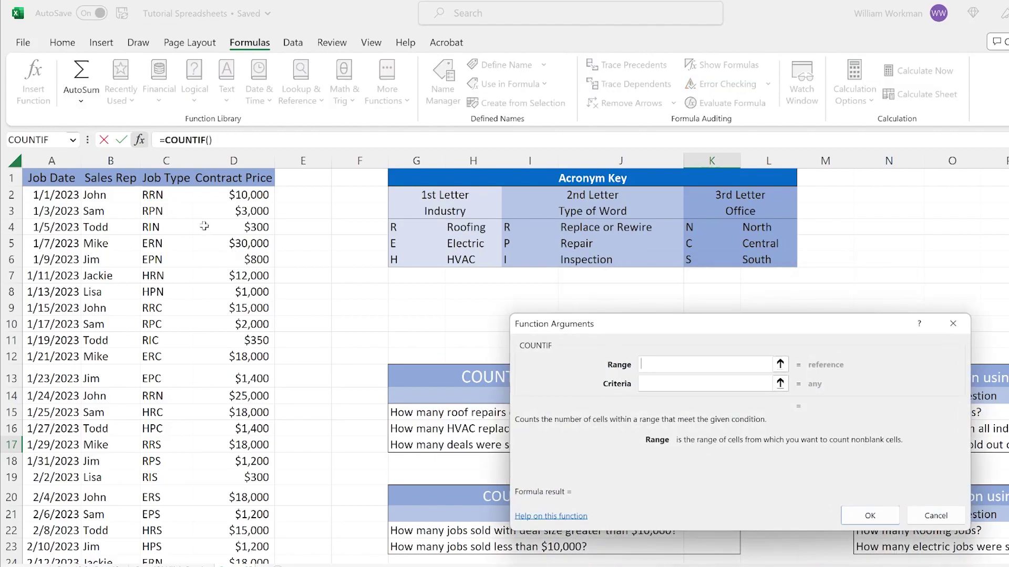
click(118, 159)
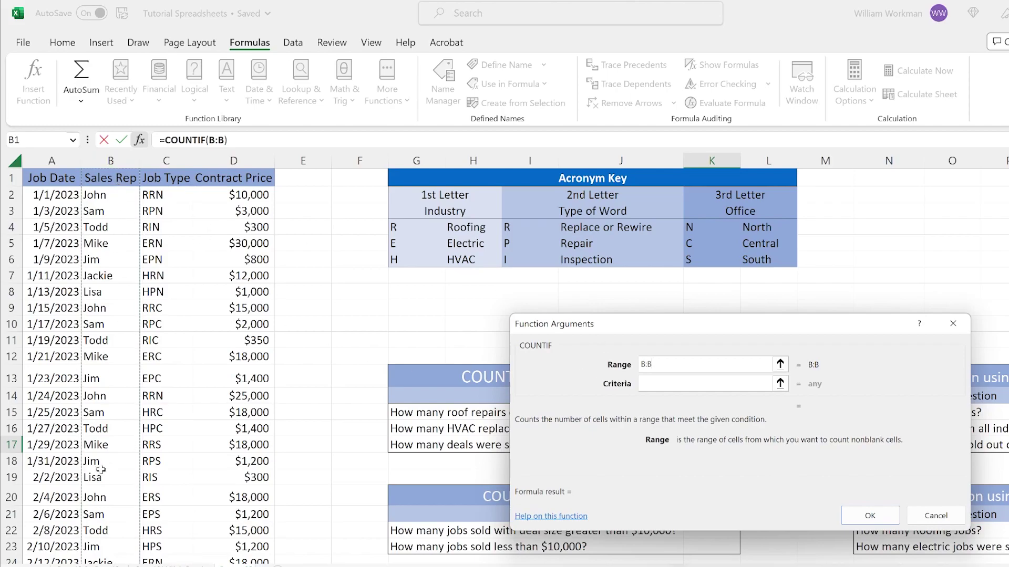
click(659, 384)
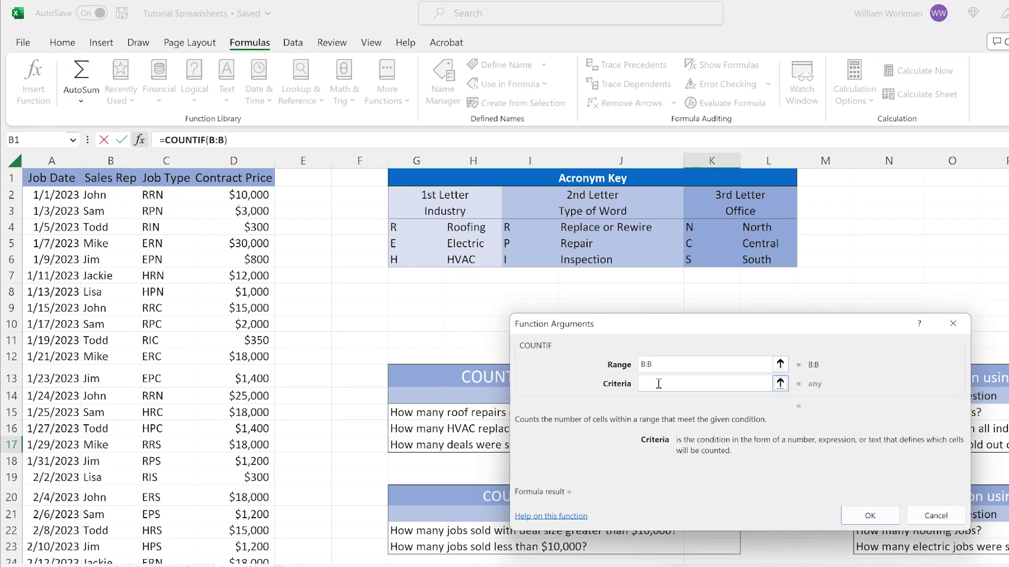
text(Todd)
click(869, 516)
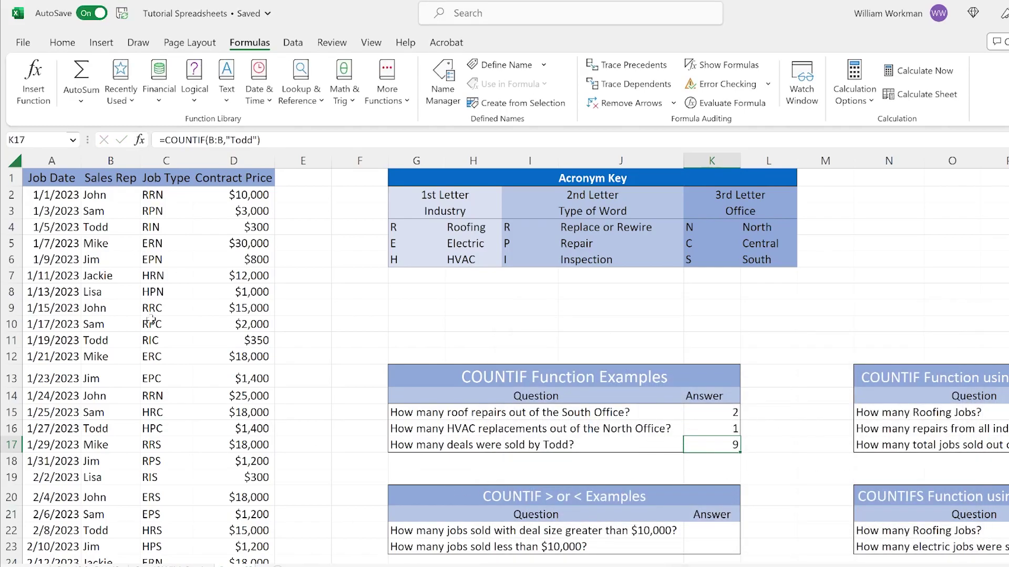
scroll(729, 483, down, 2)
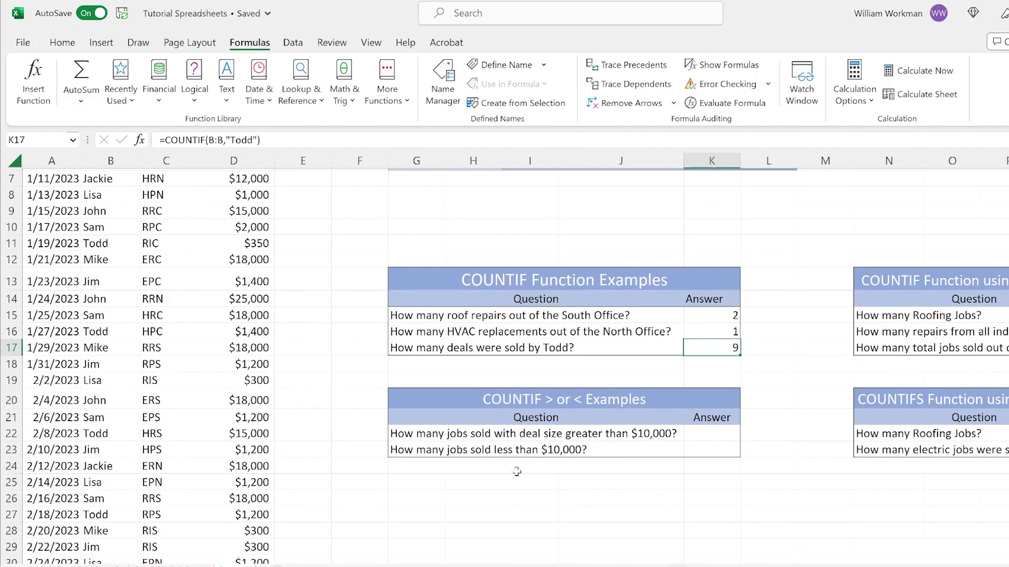
scroll(766, 389, up, 2)
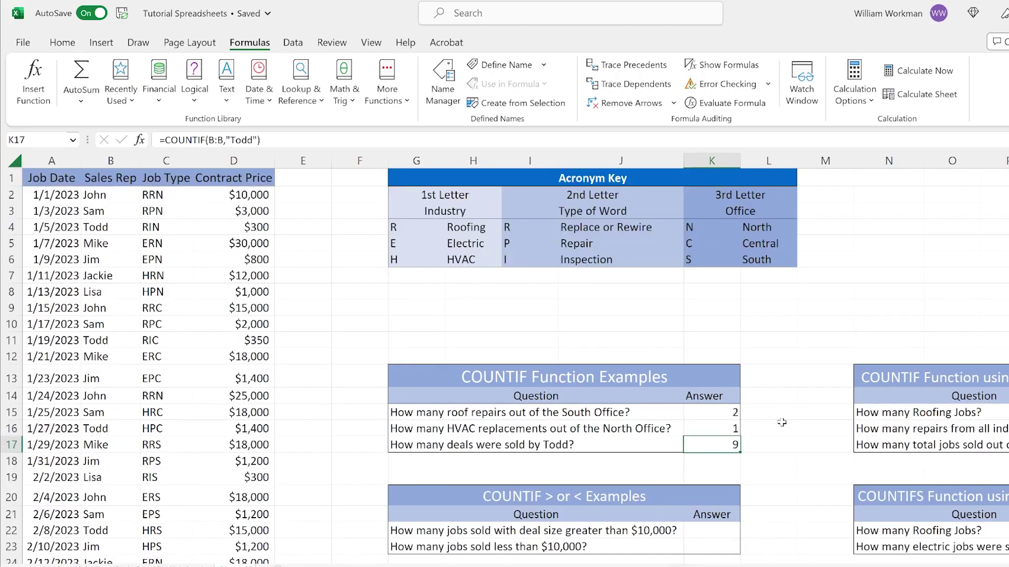
scroll(704, 405, down, 1)
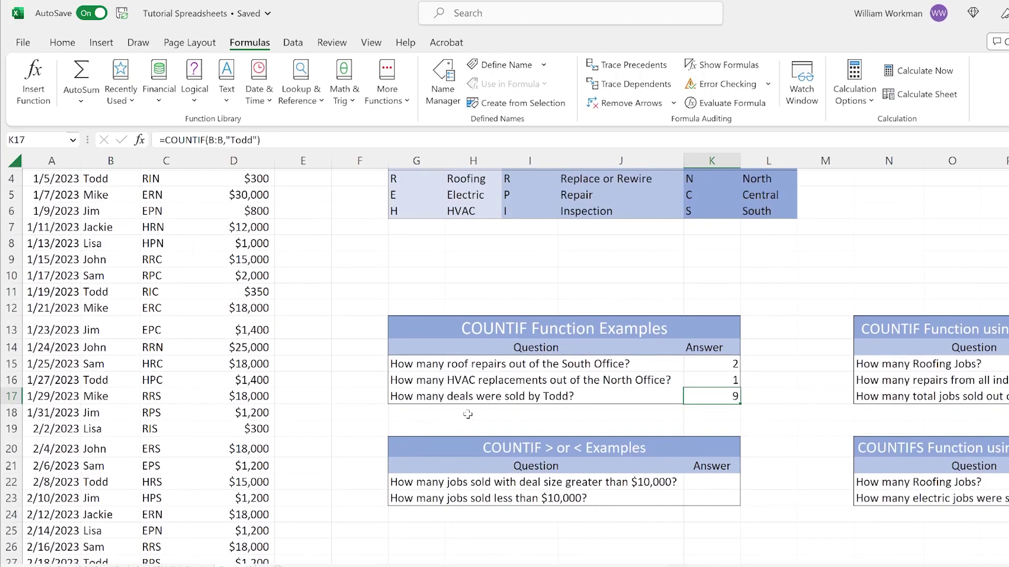
scroll(524, 443, down, 1)
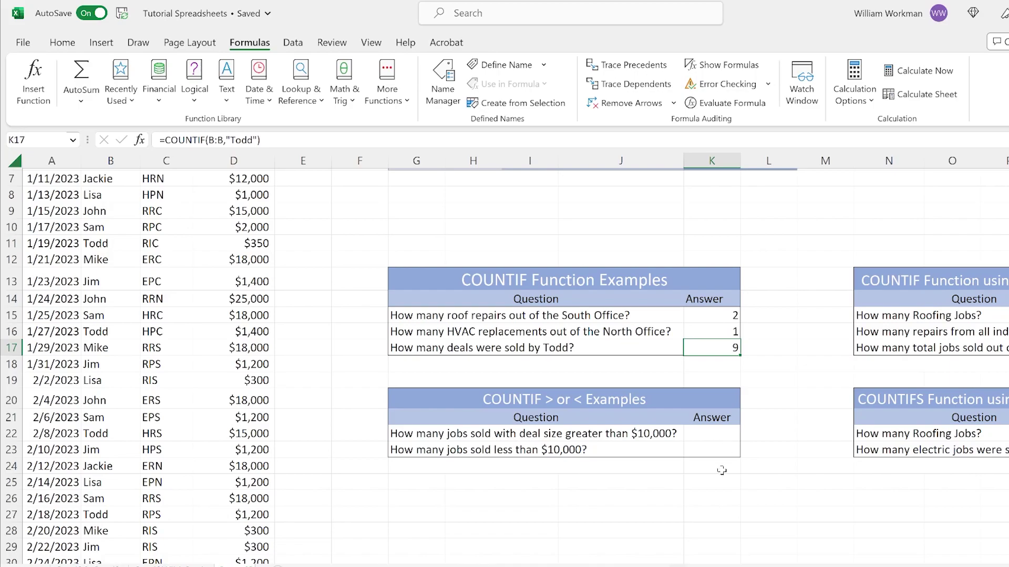
Insert the COUNTIF function in K22, the answer cell for jobs with a deal size greater than $10,000
click(718, 434)
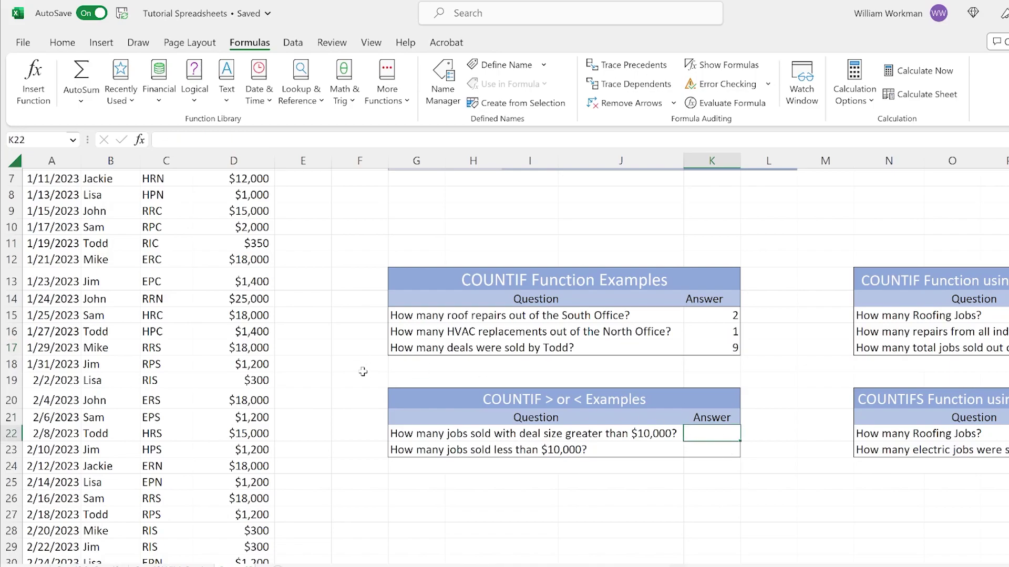
scroll(381, 324, up, 1)
scroll(381, 323, up, 3)
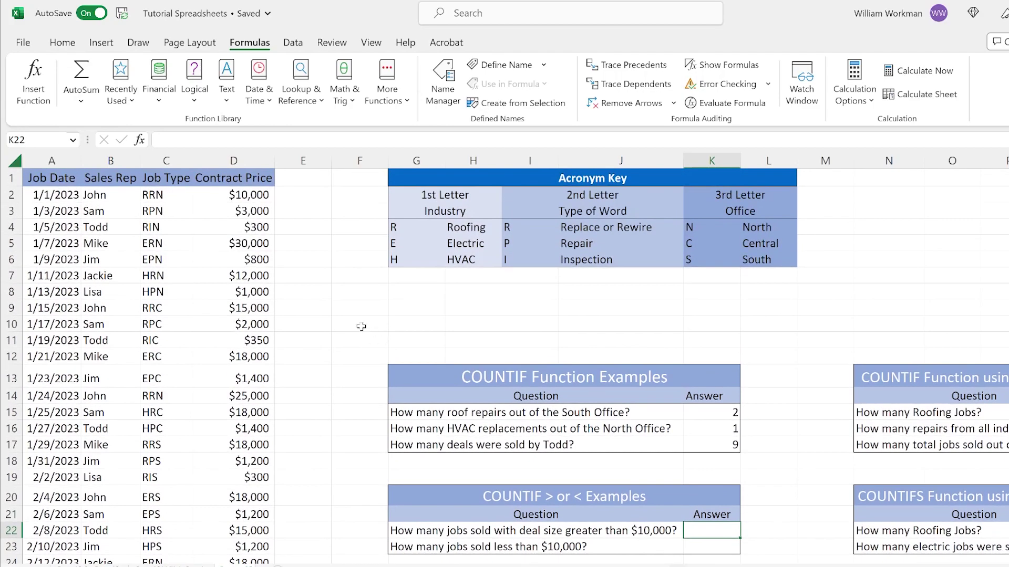
click(140, 140)
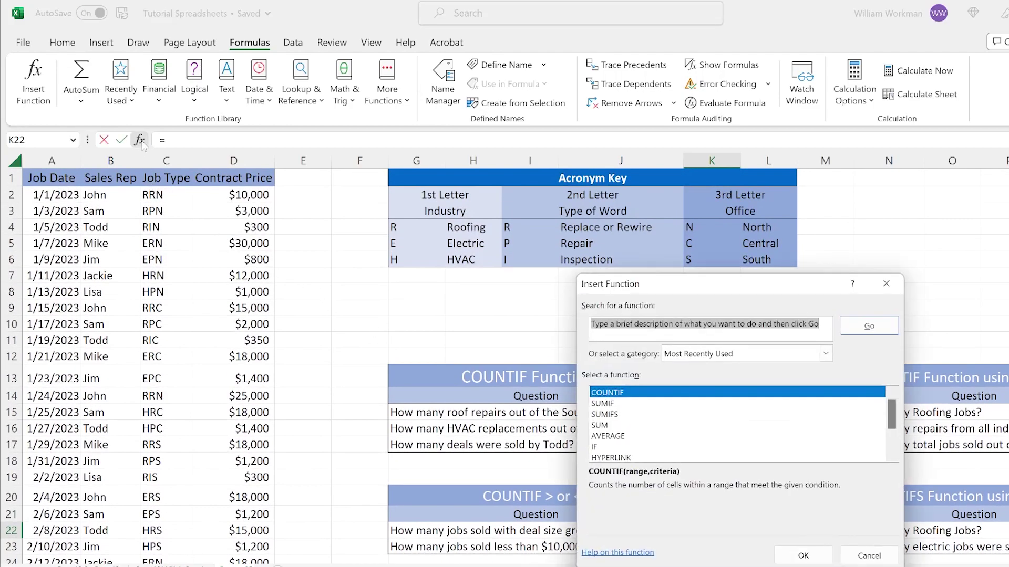
click(606, 397)
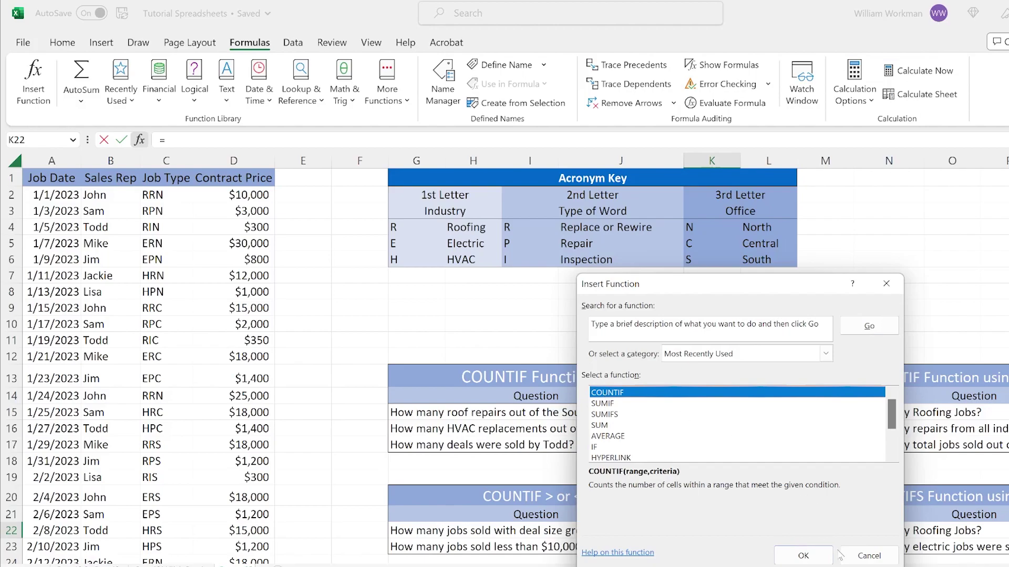
click(816, 555)
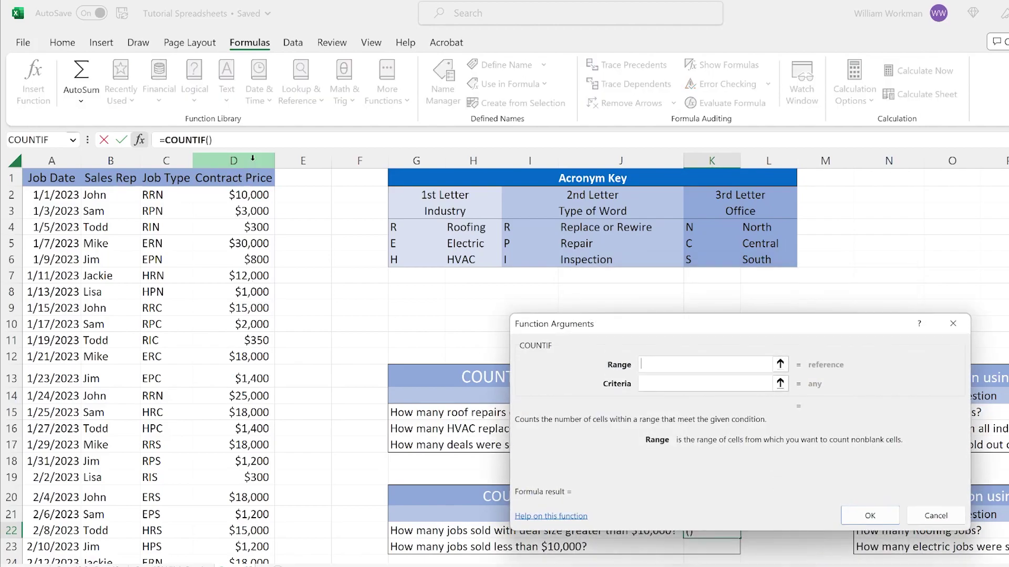
Complete the K22 COUNTIF with the Contract Price column D:D as range and >10000 as criteria
click(252, 158)
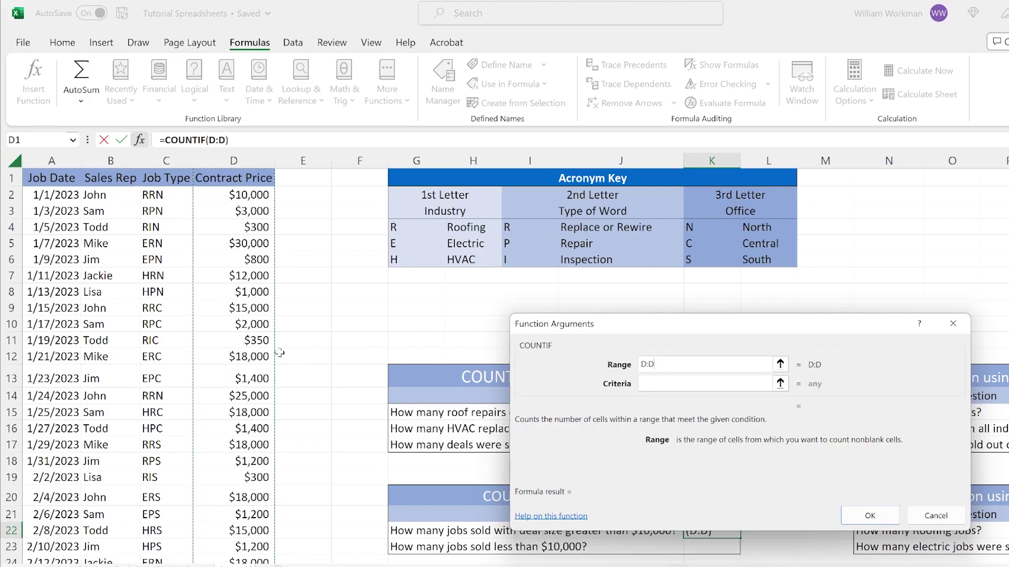
click(655, 385)
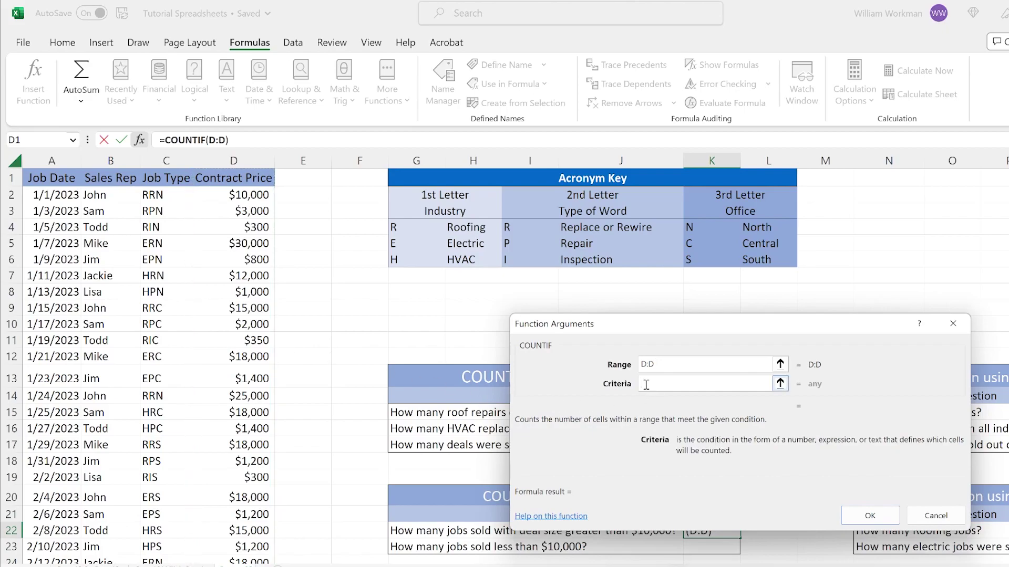
text(>10000)
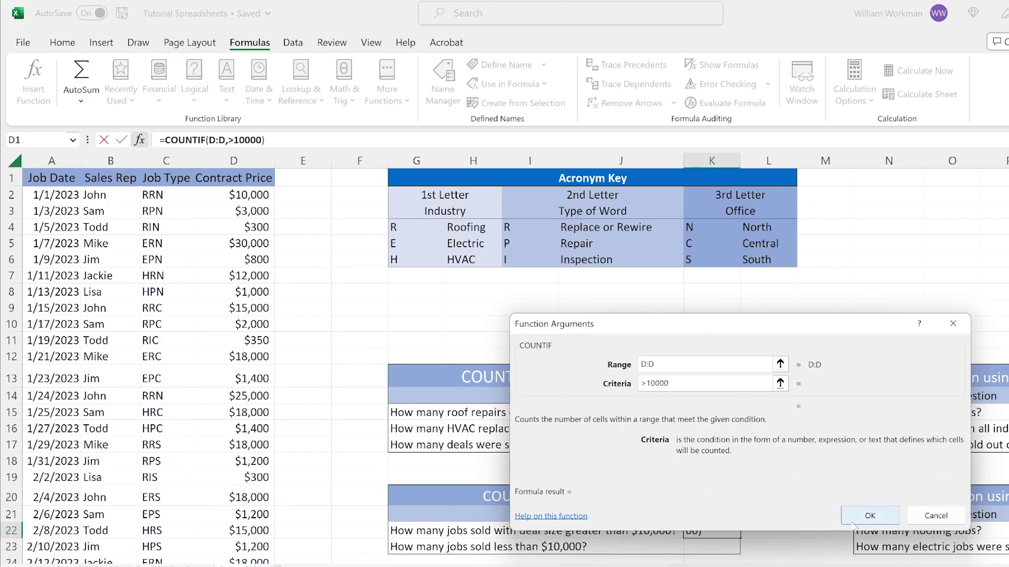
click(868, 516)
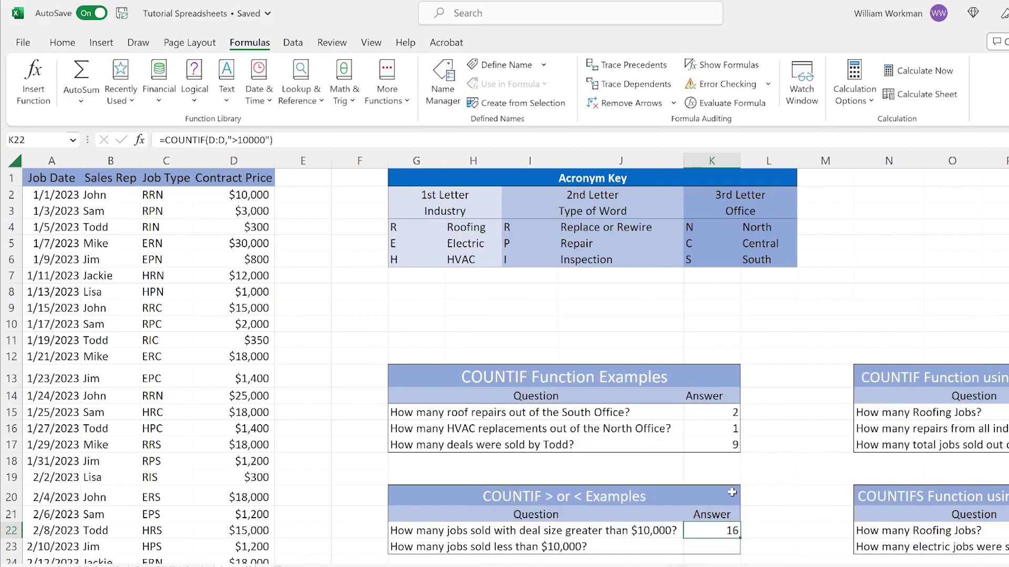
Insert the COUNTIF function in K23, the answer cell for jobs sold for less than $10,000
scroll(737, 498, down, 1)
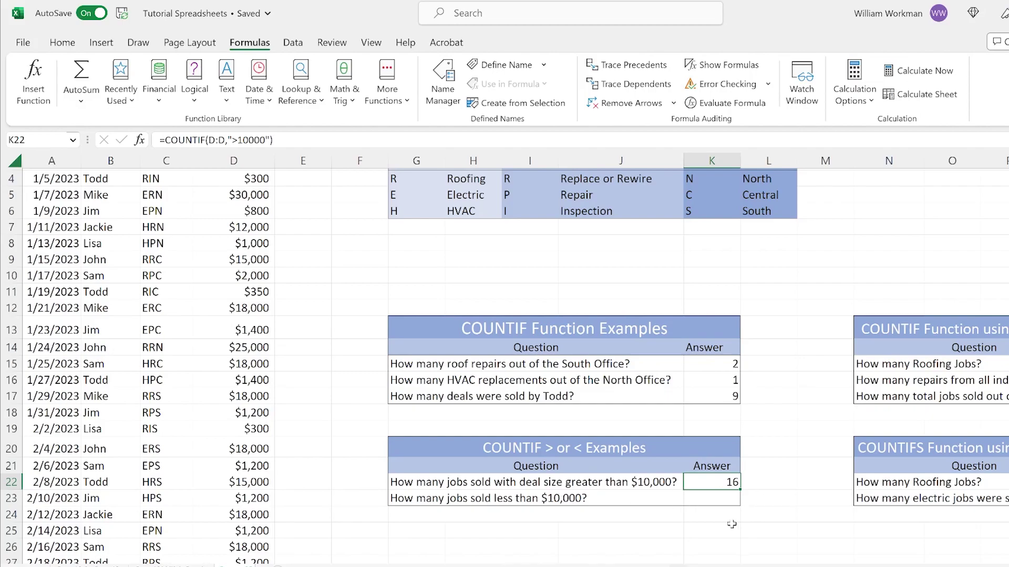
scroll(636, 525, up, 1)
scroll(635, 525, down, 1)
click(719, 499)
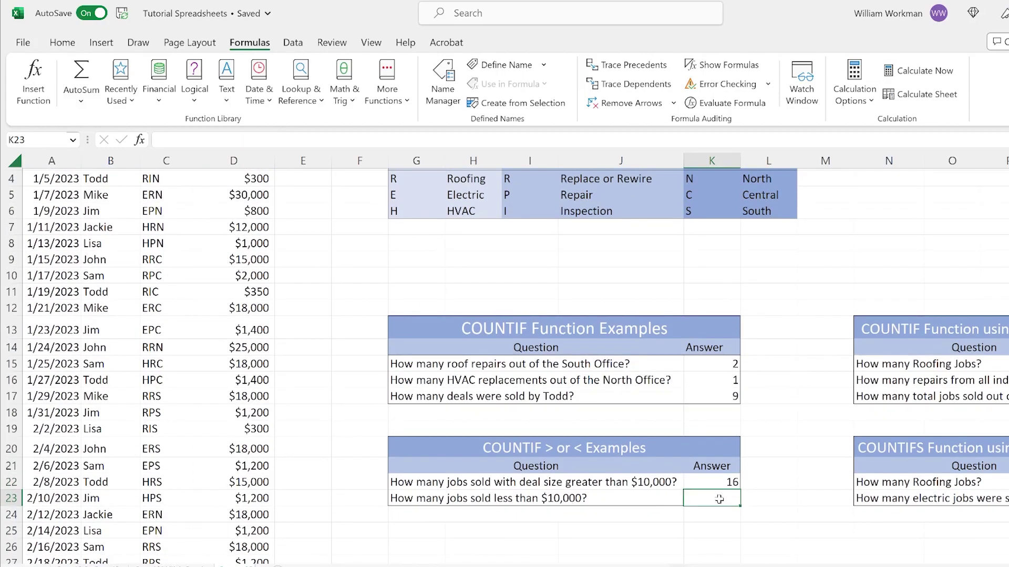
scroll(457, 431, up, 1)
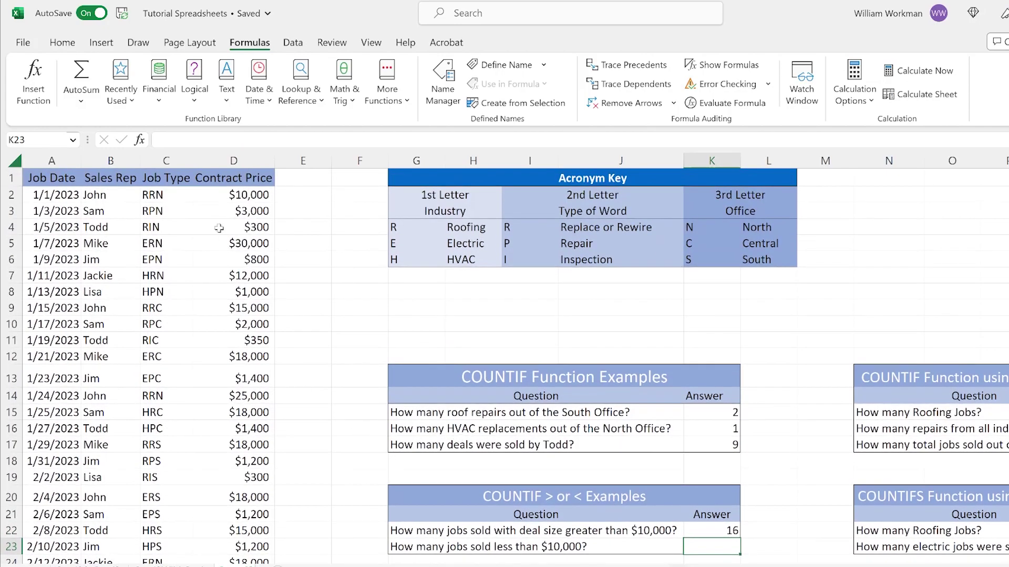
click(140, 140)
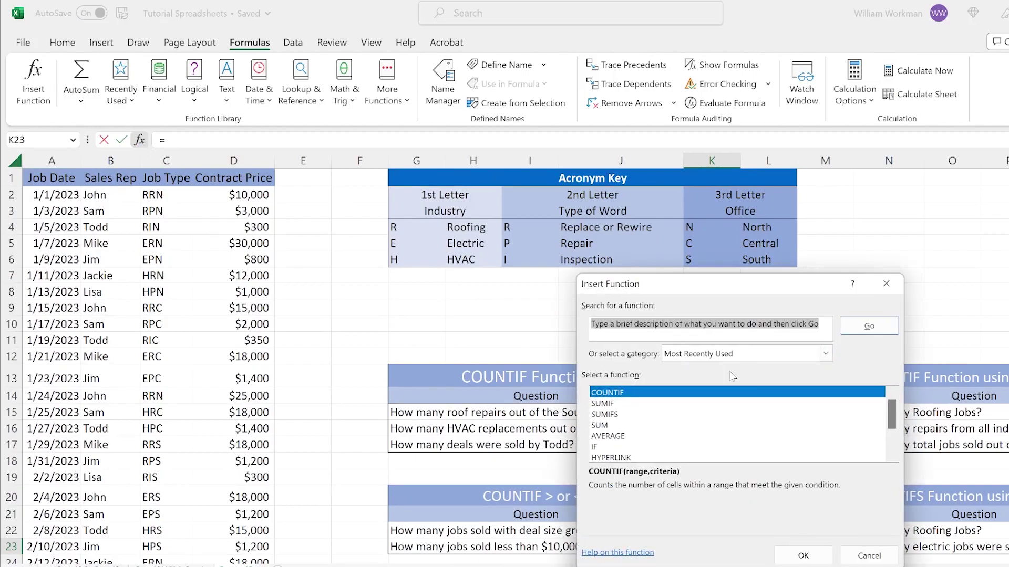
click(709, 394)
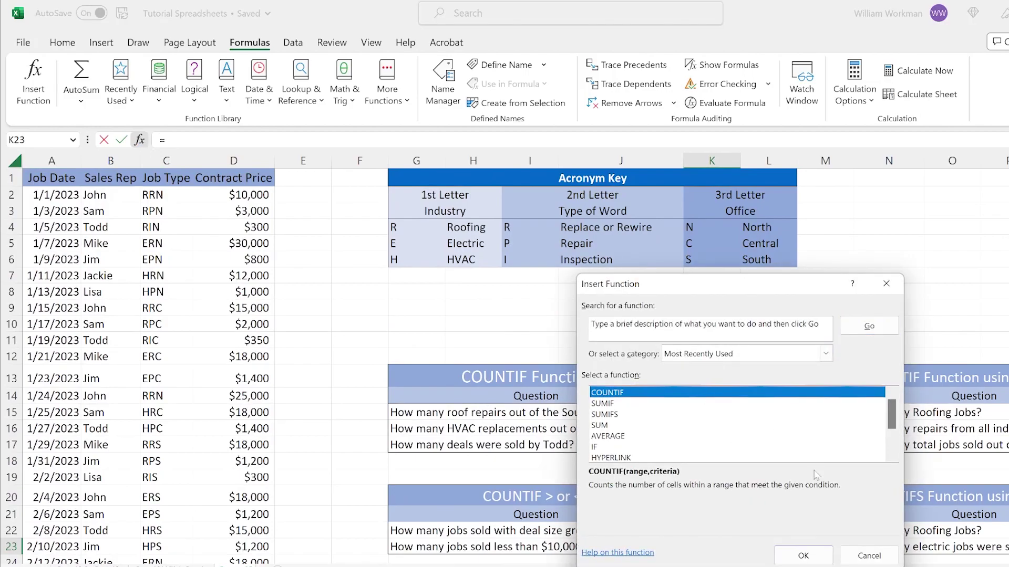
click(810, 553)
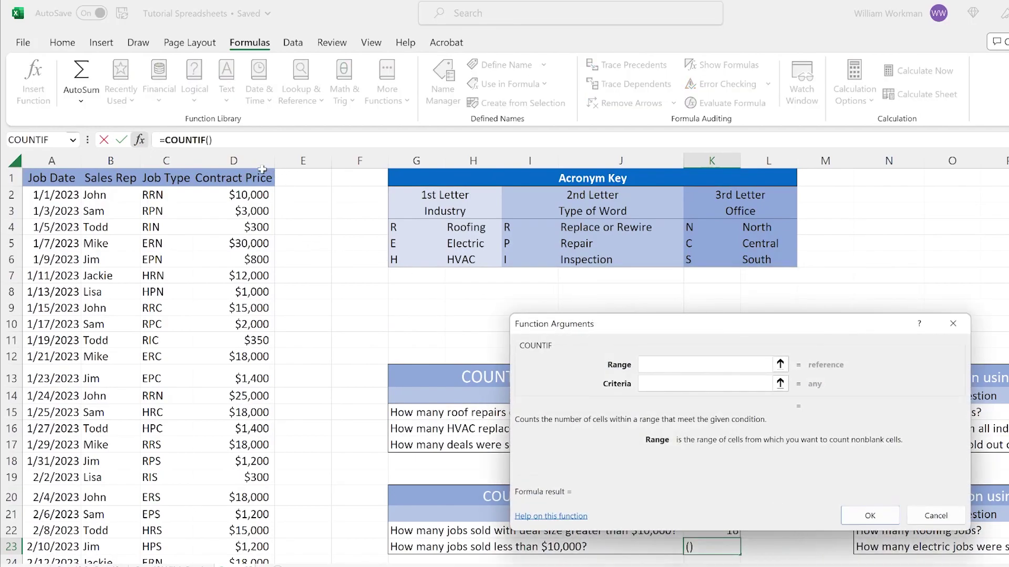
Complete the K23 COUNTIF with the Contract Price column D:D as range and <10000 as criteria
click(234, 160)
click(653, 383)
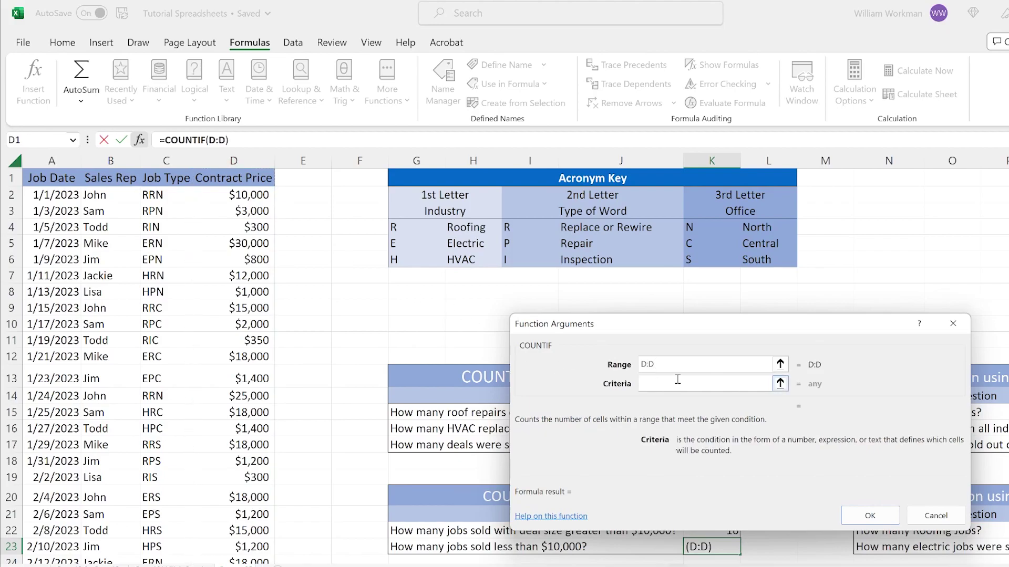
text(<1)
text(0000)
click(870, 516)
mouse_move(717, 566)
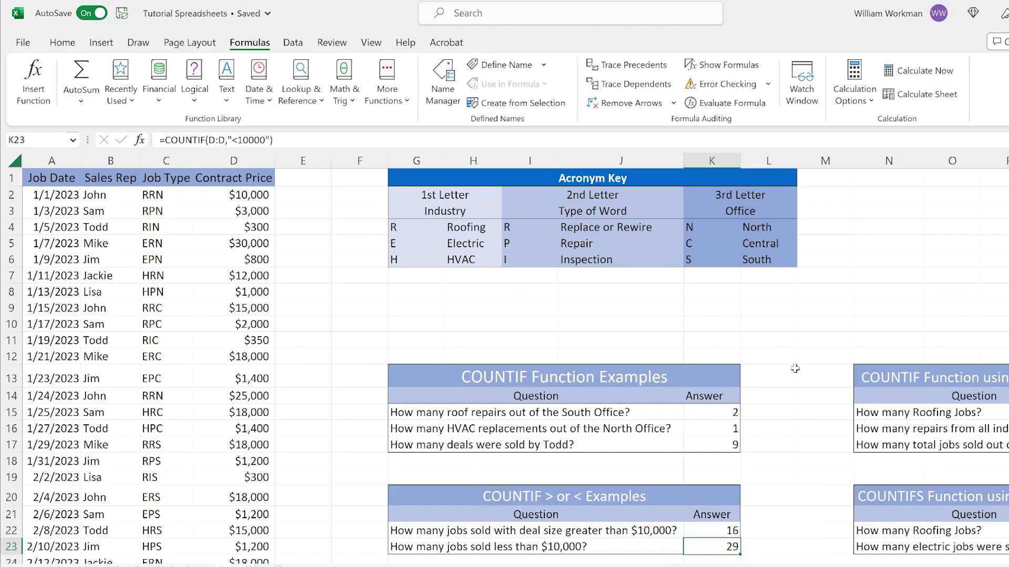
scroll(810, 399, down, 2)
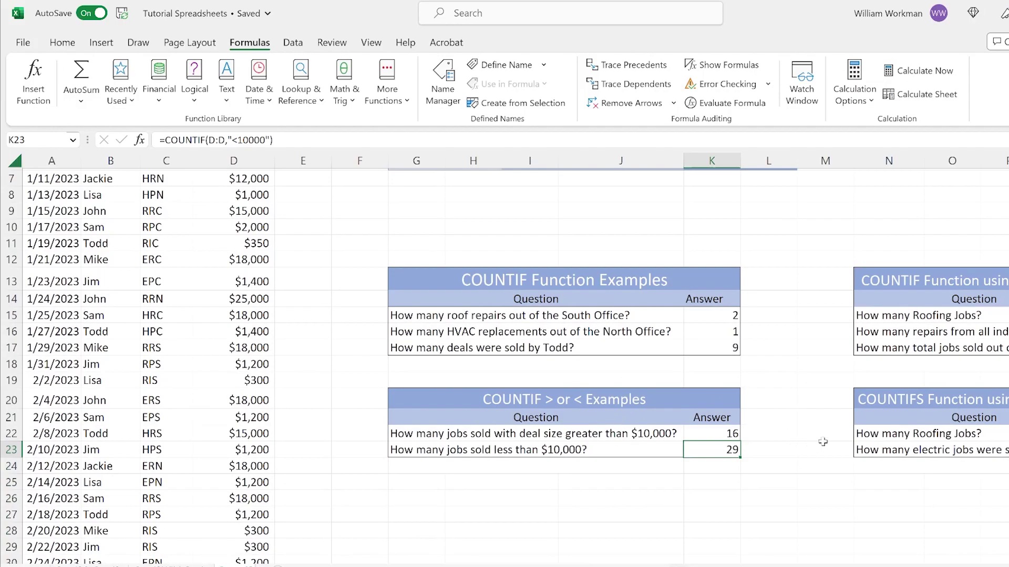
scroll(830, 547, right, 1)
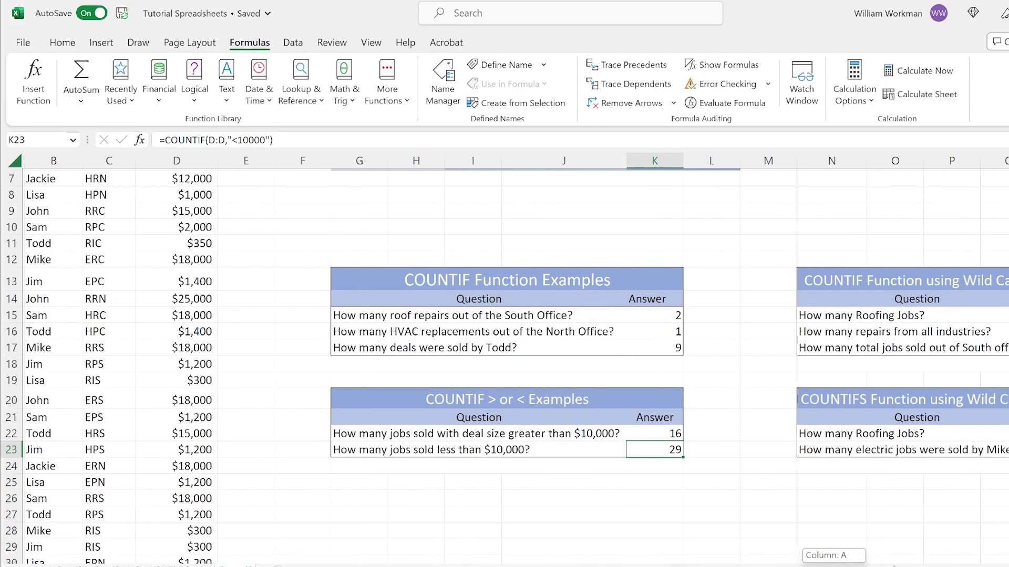
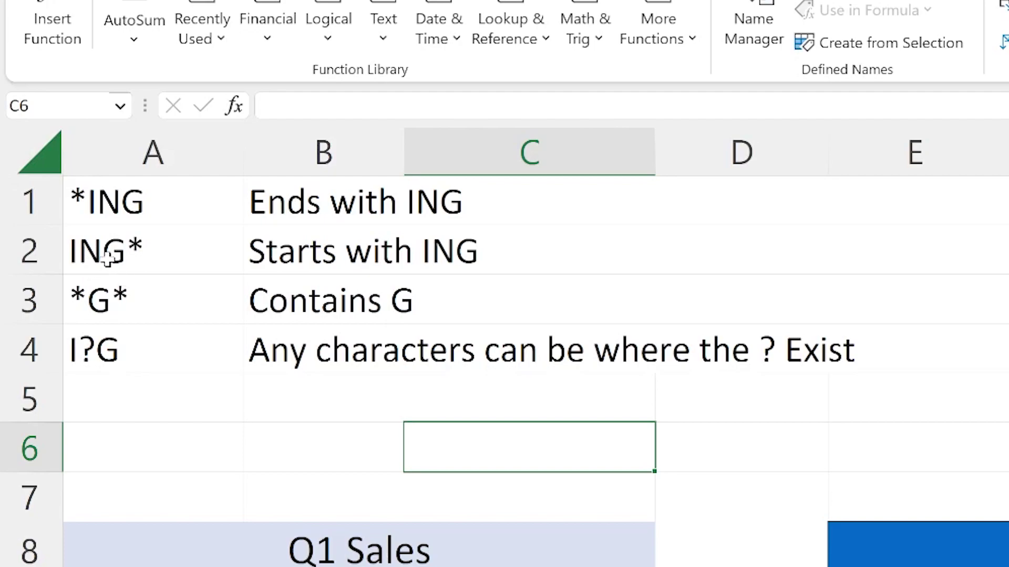
On the wildcard reference sheet, change the "starts with" example in A2 to S*
double_click(121, 253)
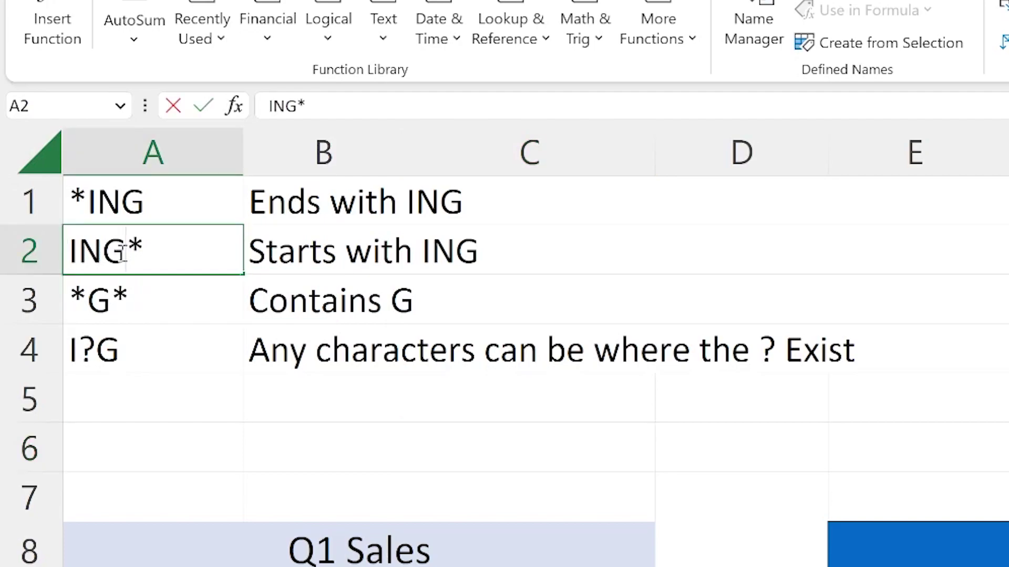
drag(122, 253, 69, 252)
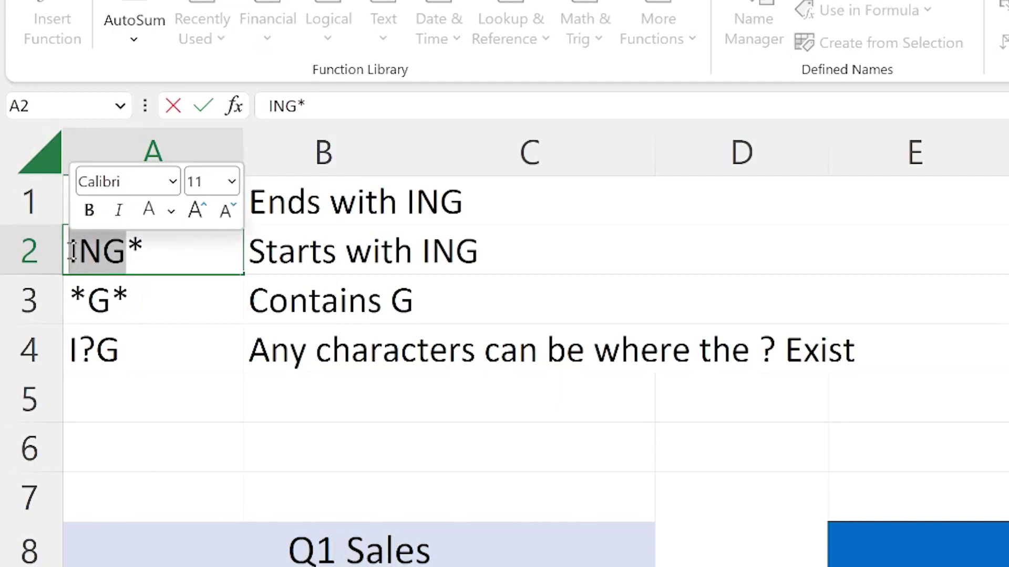
text(S*)
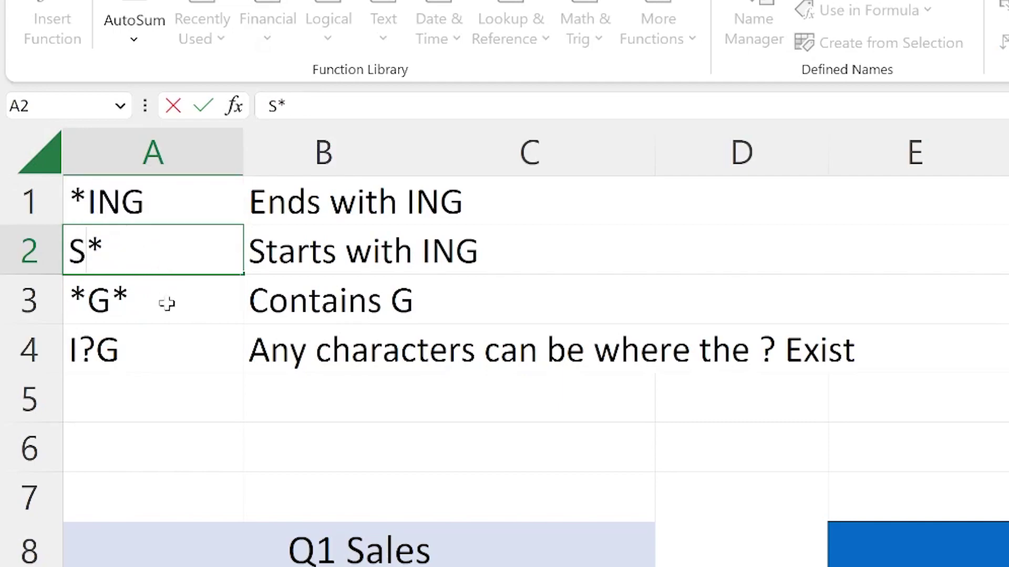
click(86, 258)
drag(93, 251, 110, 253)
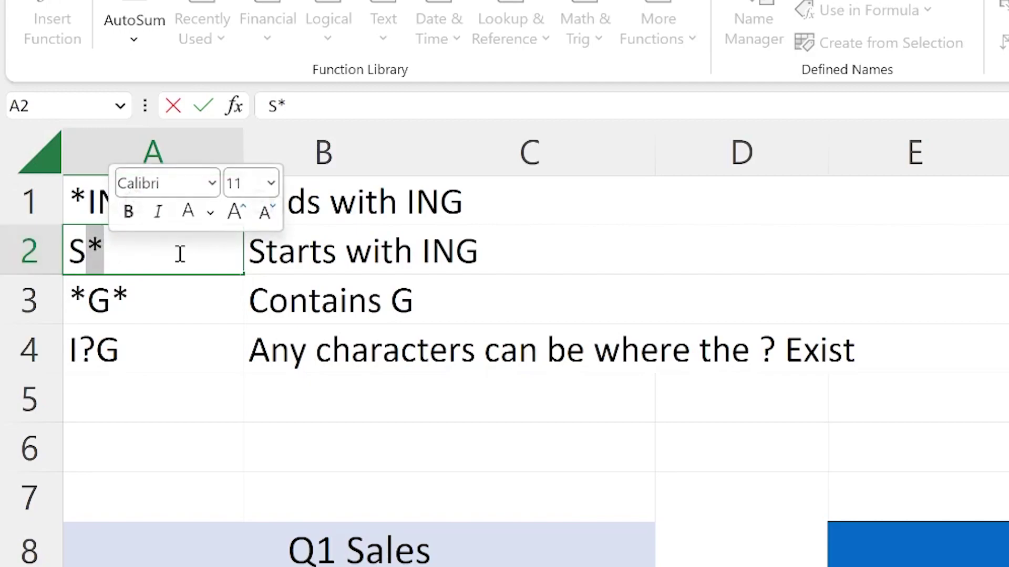
Change the "contains" wildcard example in A3 to *GEAR*
click(91, 298)
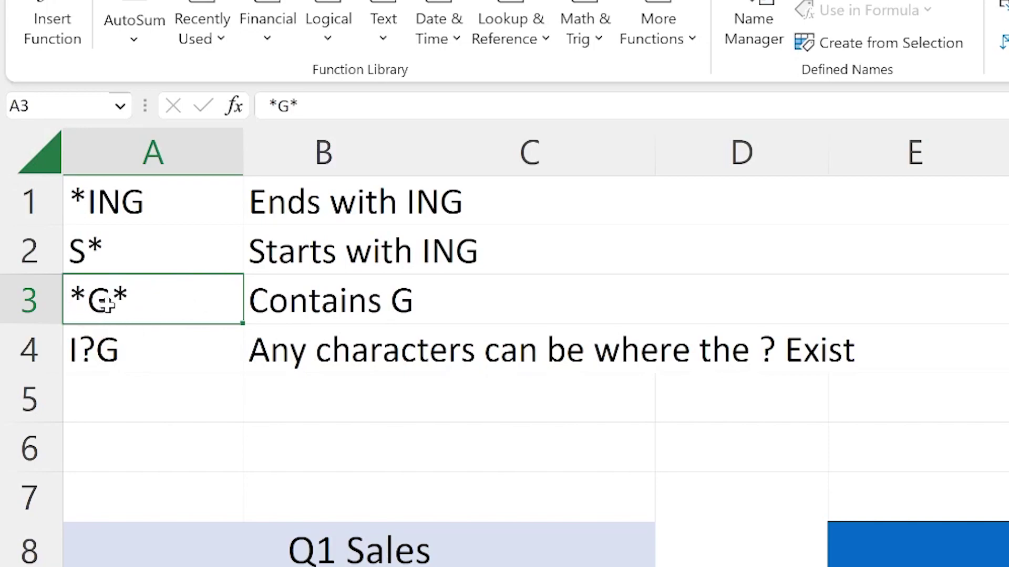
double_click(107, 299)
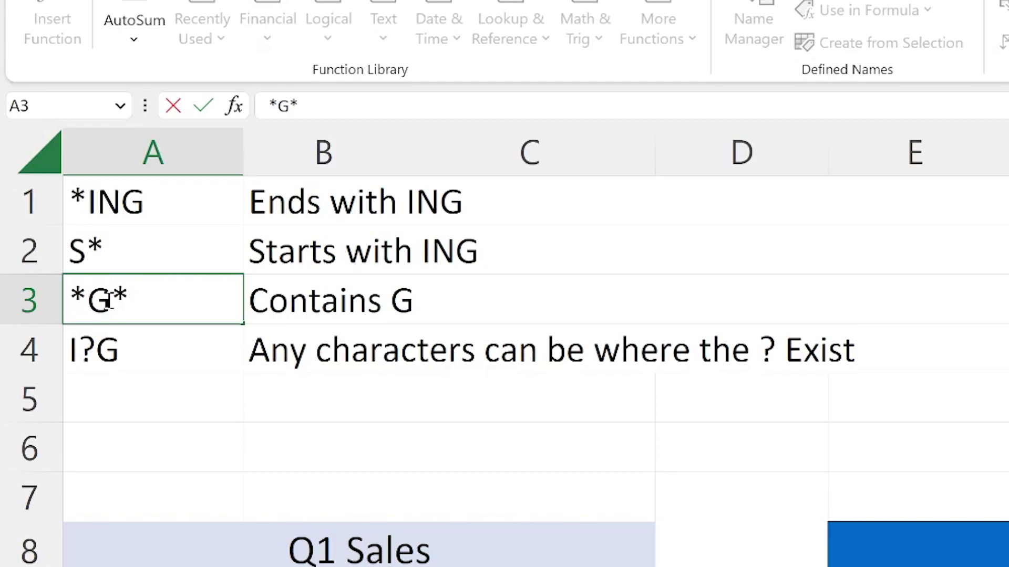
text(EAR)
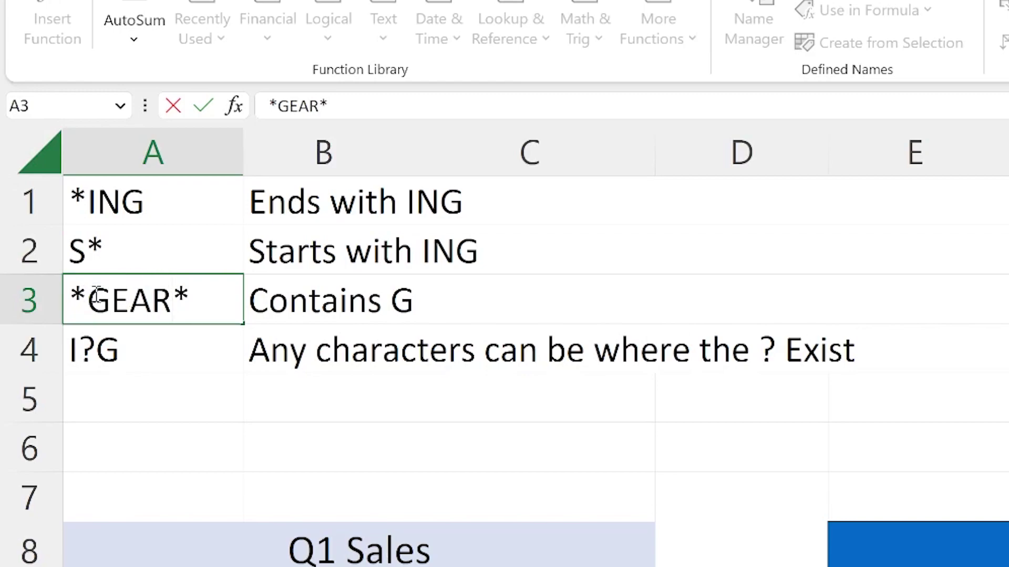
drag(96, 297, 164, 308)
click(163, 309)
Change the question-mark wildcard example in A4 to I?R
click(113, 347)
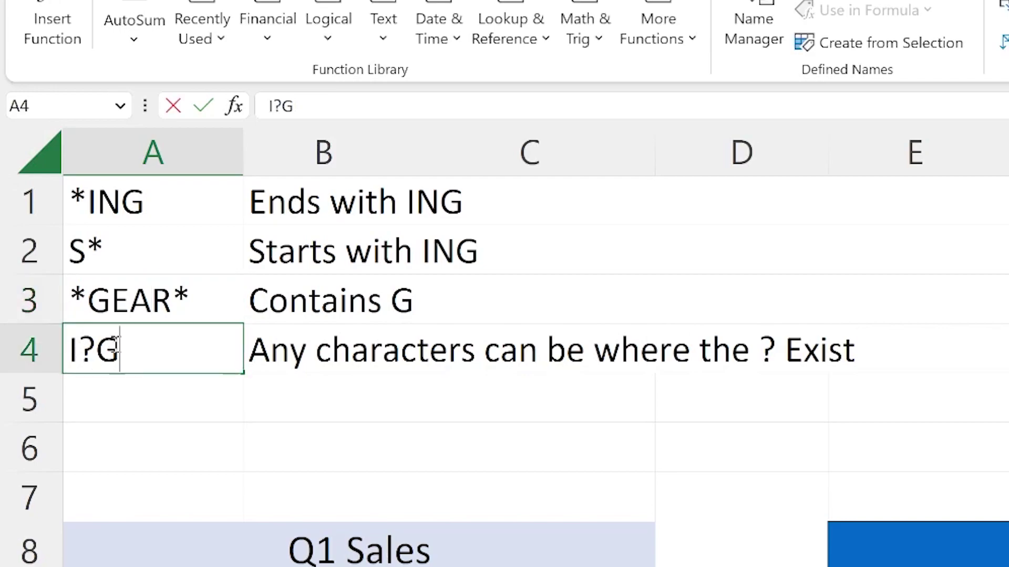
key(BackSpace)
text(R)
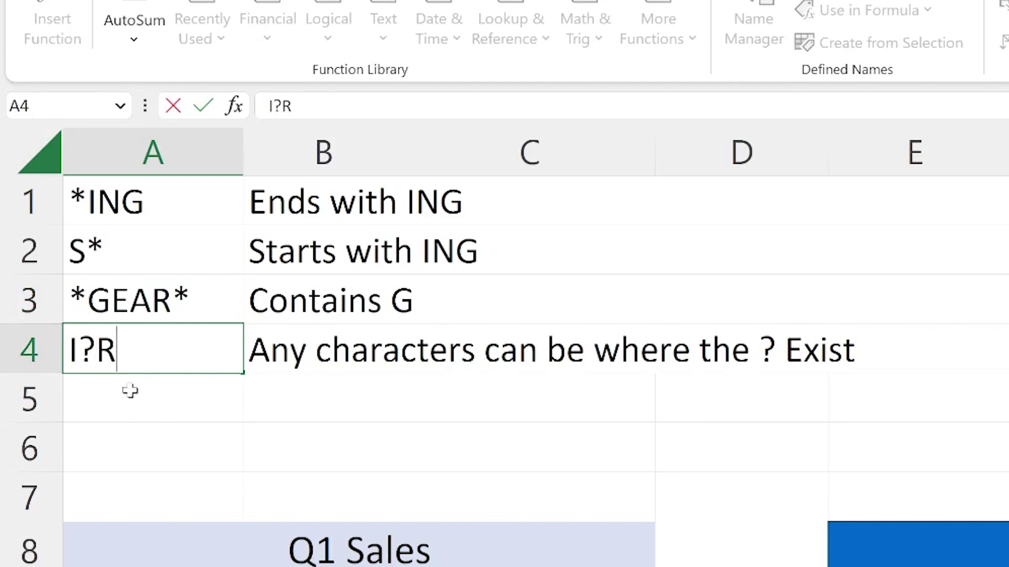
key(Return)
click(126, 347)
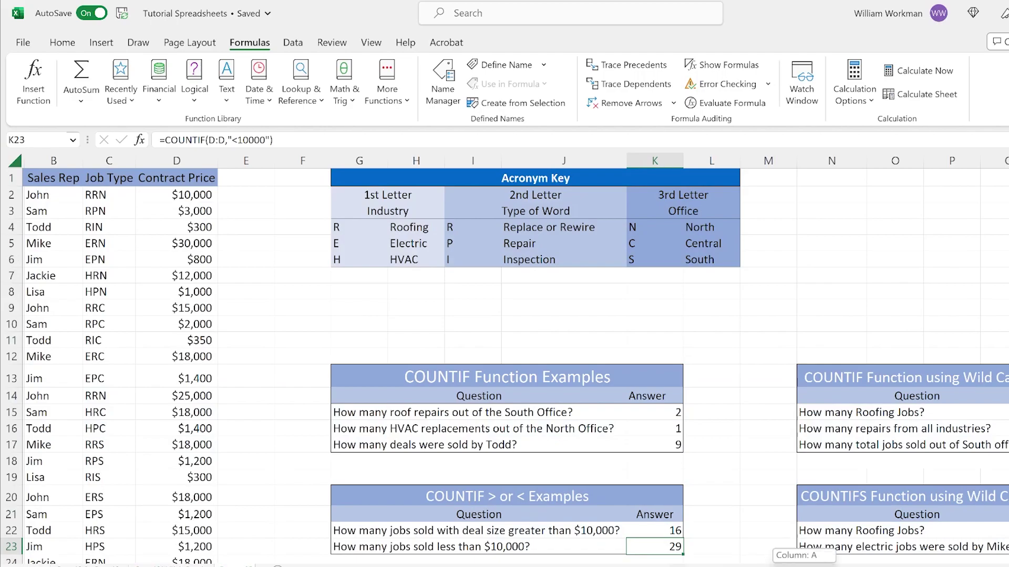
Back on the job data sheet, examine the wild card question tables, then the Job Type column and the Acronym Key
scroll(841, 550, right, 1)
scroll(998, 471, up, 2)
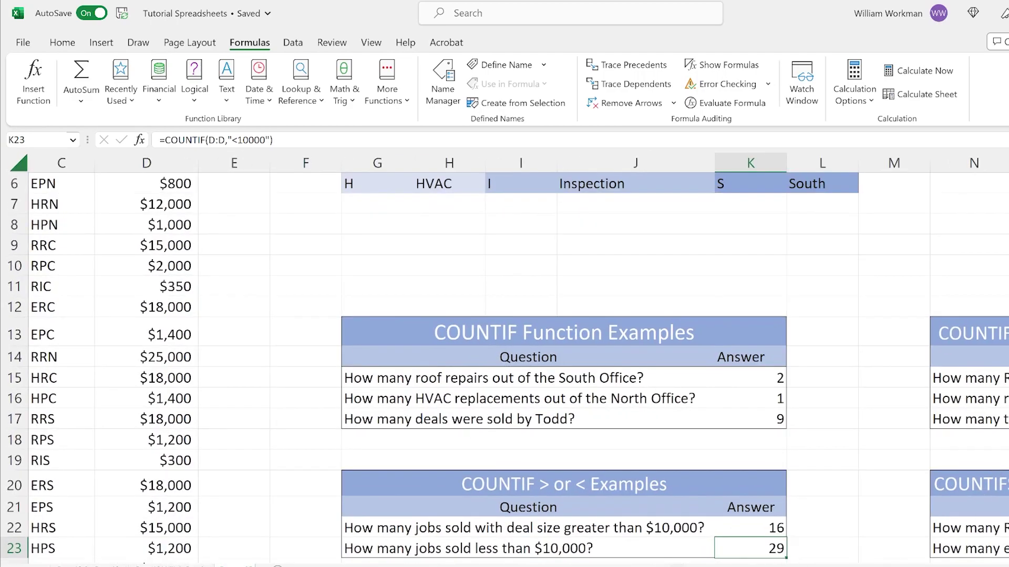
scroll(504, 368, right, 2)
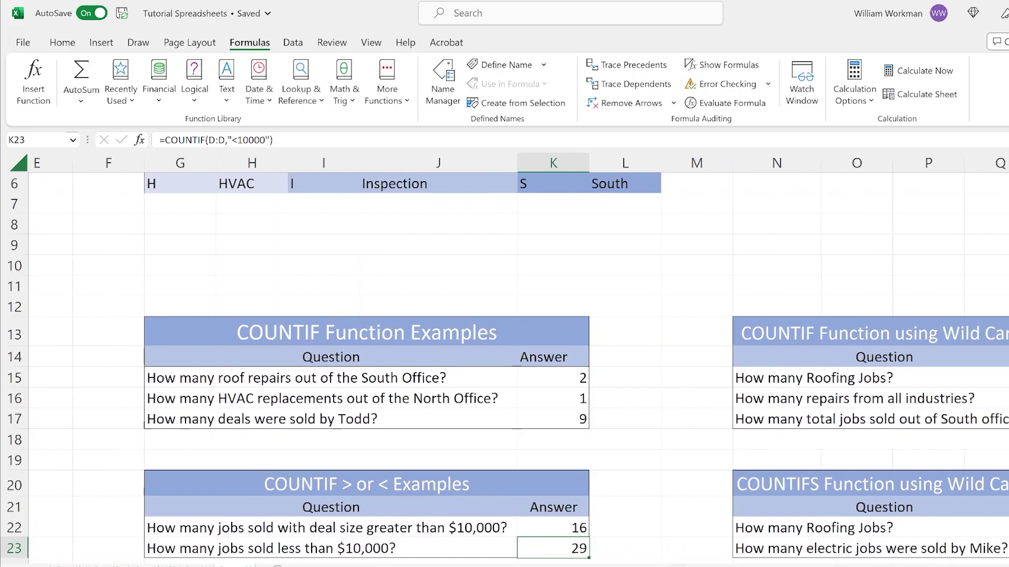
scroll(716, 354, right, 2)
scroll(717, 354, down, 1)
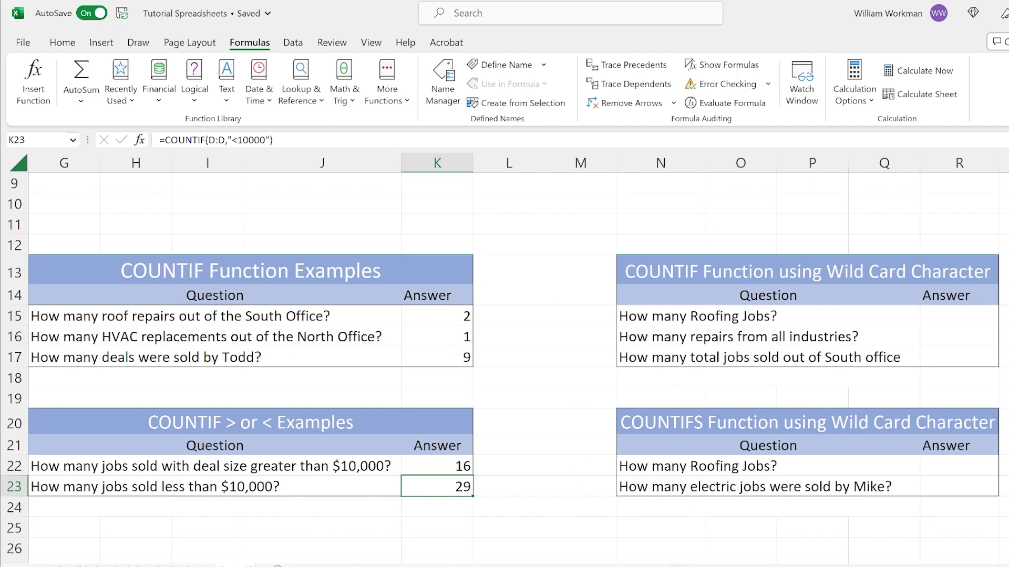
scroll(113, 433, left, 5)
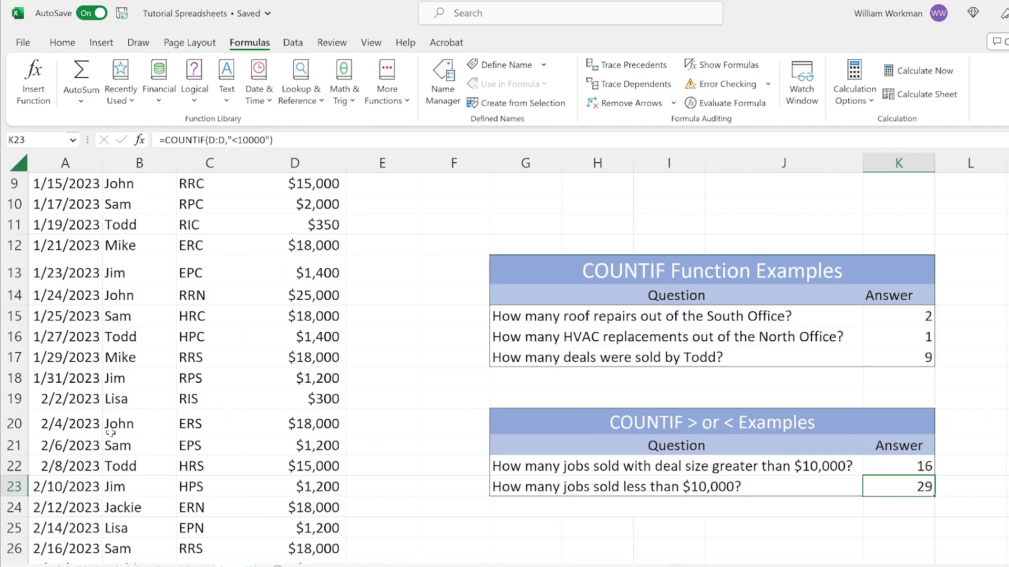
scroll(175, 437, up, 3)
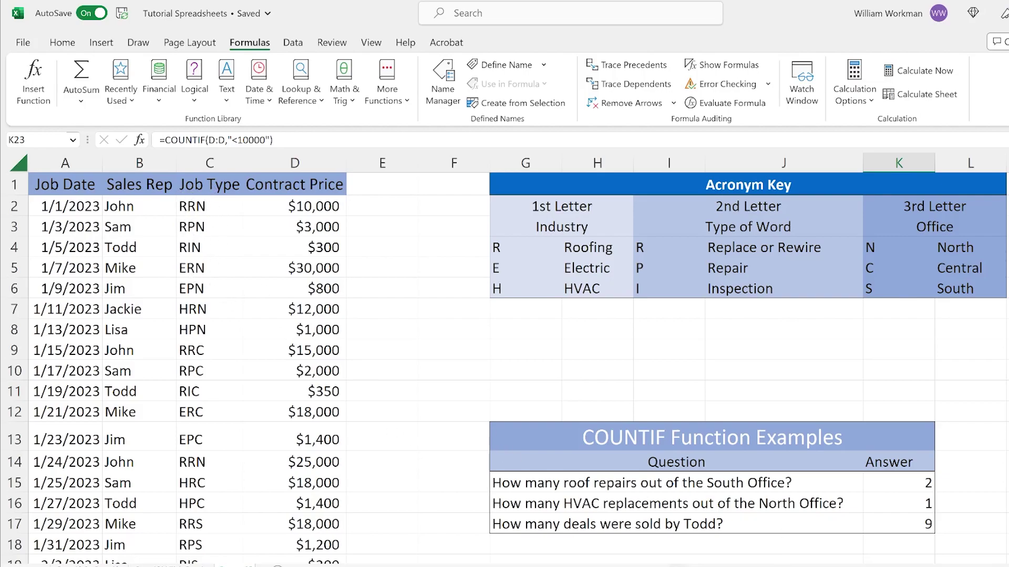
Start a COUNTIF function in R15 for the Roofing jobs question, with the Job Type column (C:C) as its range
scroll(517, 358, right, 5)
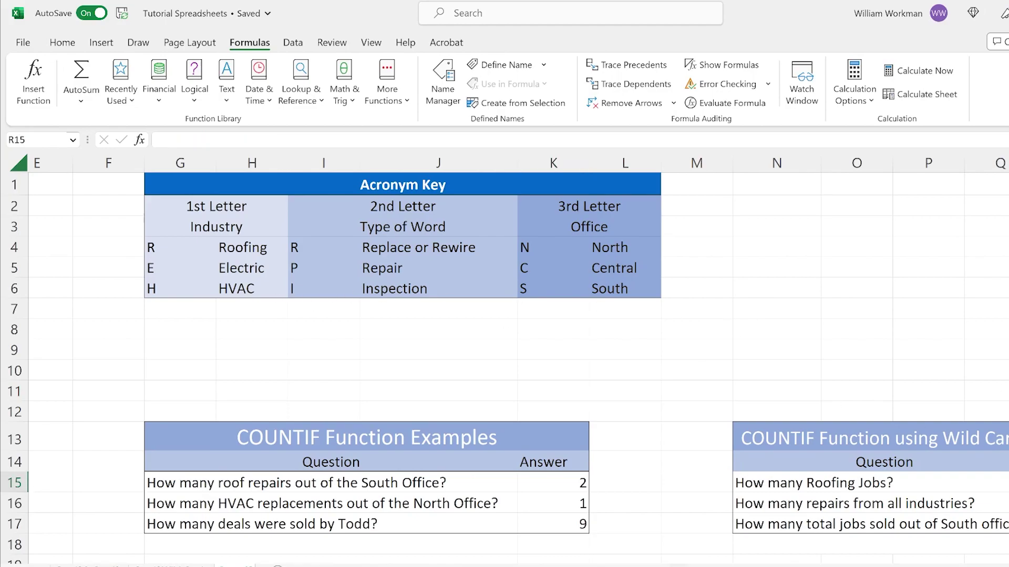
scroll(519, 339, right, 5)
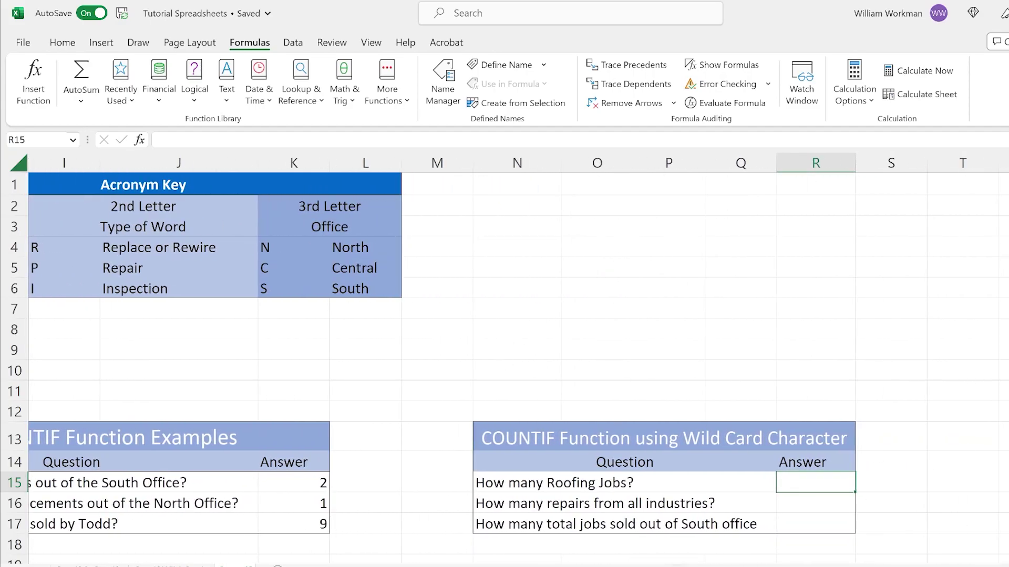
scroll(485, 310, down, 2)
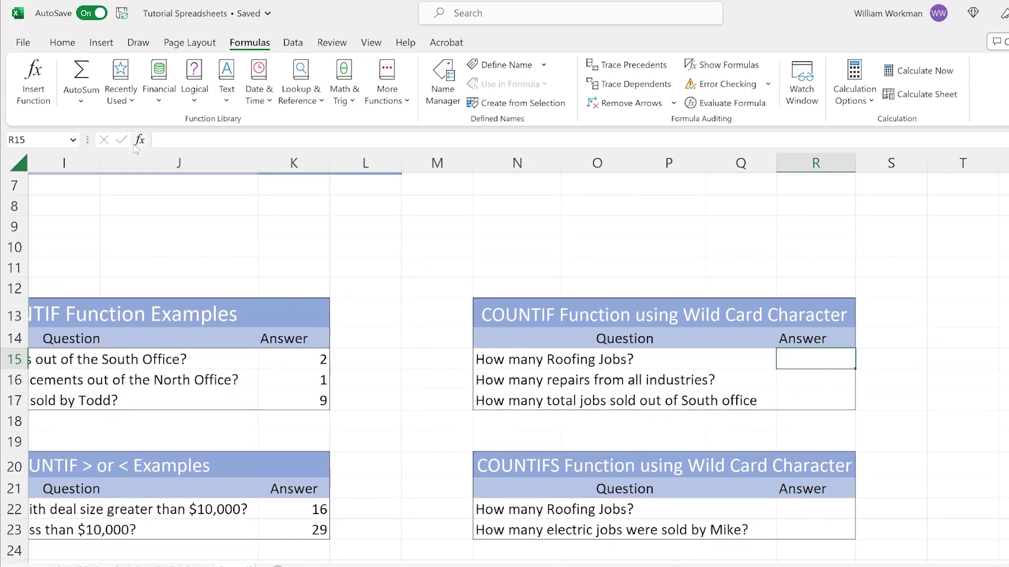
click(139, 139)
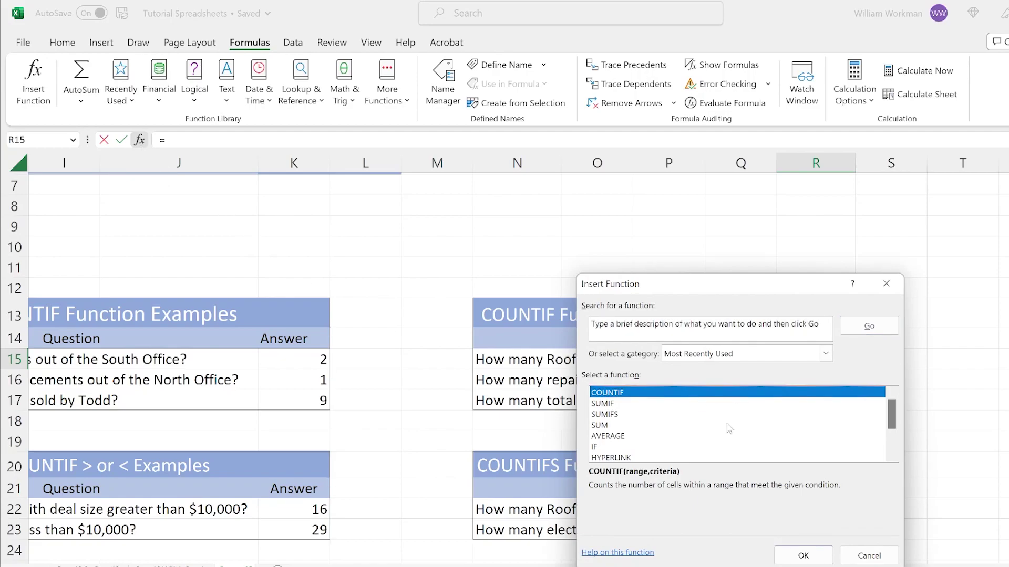
click(790, 555)
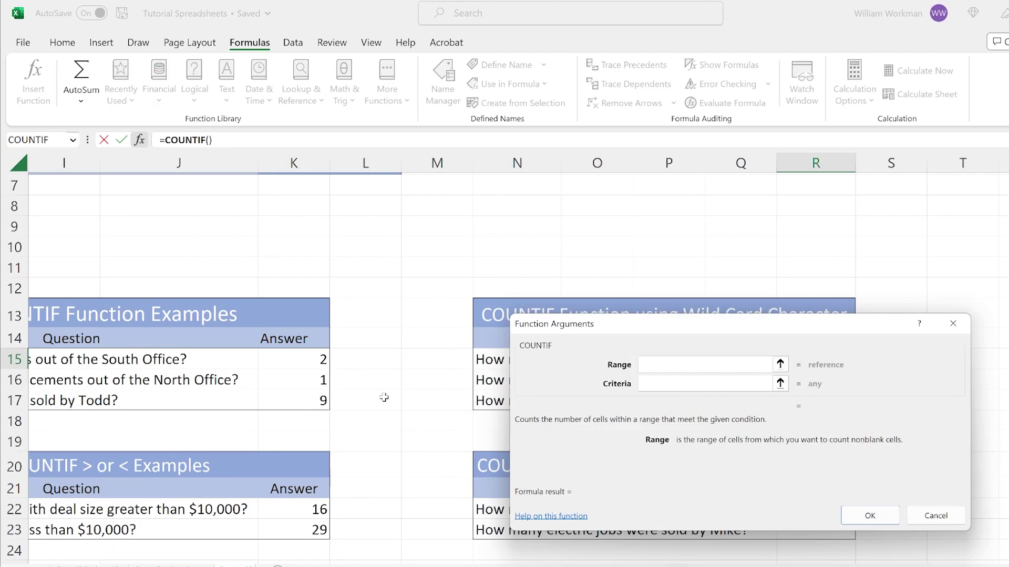
scroll(393, 400, down, 1)
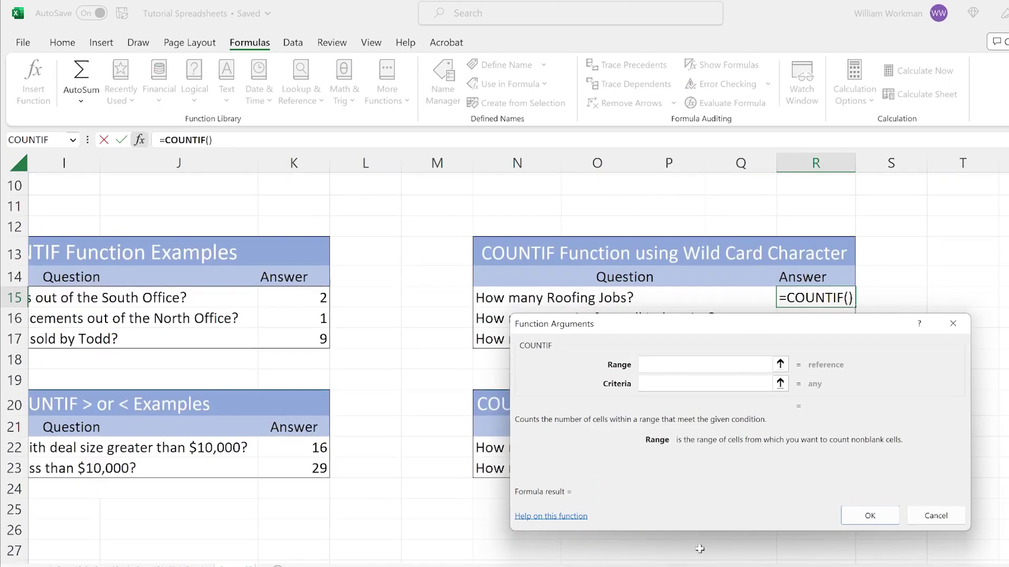
scroll(307, 174, left, 4)
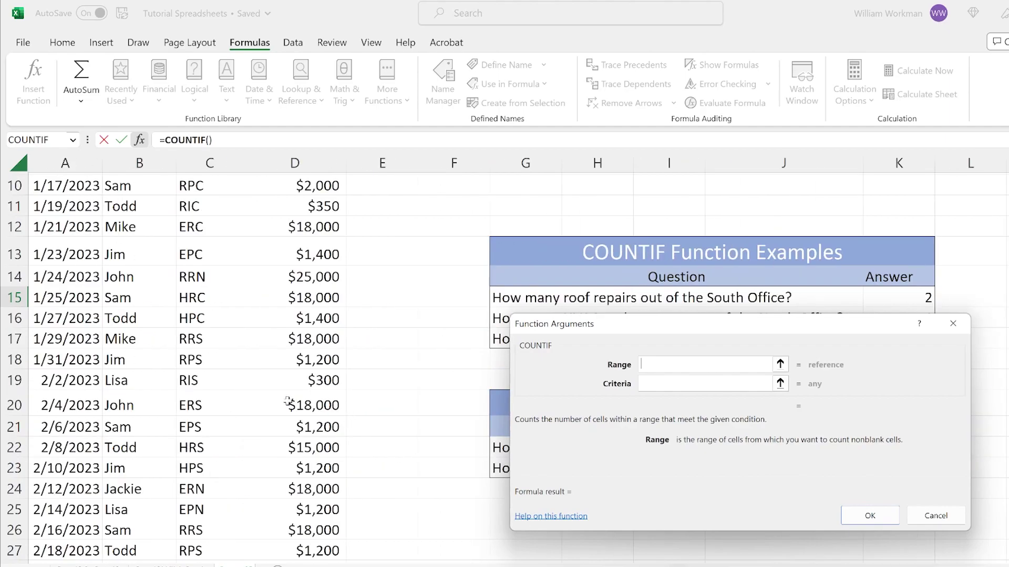
scroll(308, 174, up, 3)
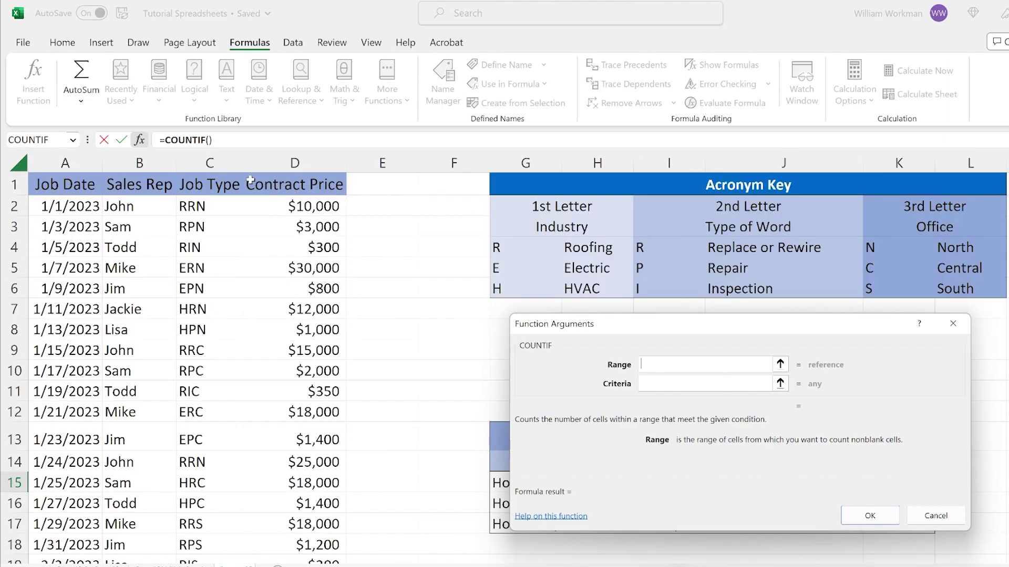
click(210, 163)
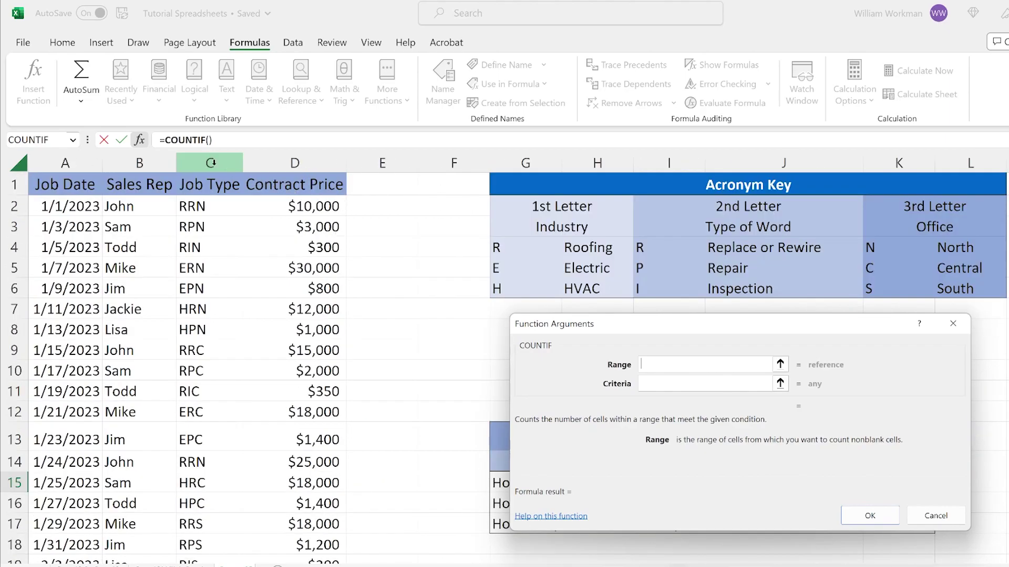
Set the criteria to R* so the R15 formula counts job types starting with R, and complete the formula
click(642, 386)
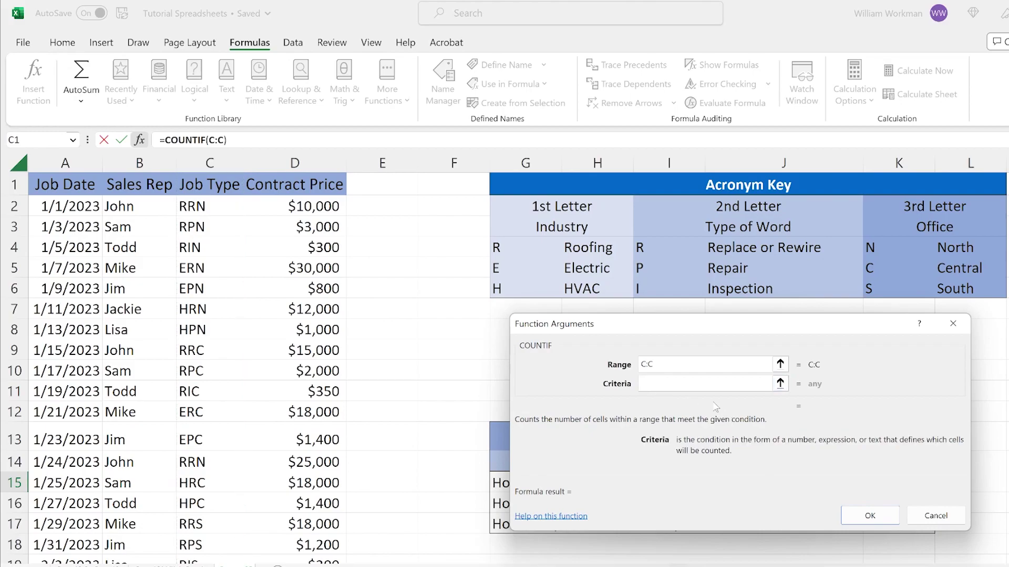
text(R*)
drag(779, 326, 459, 214)
scroll(518, 363, right, 4)
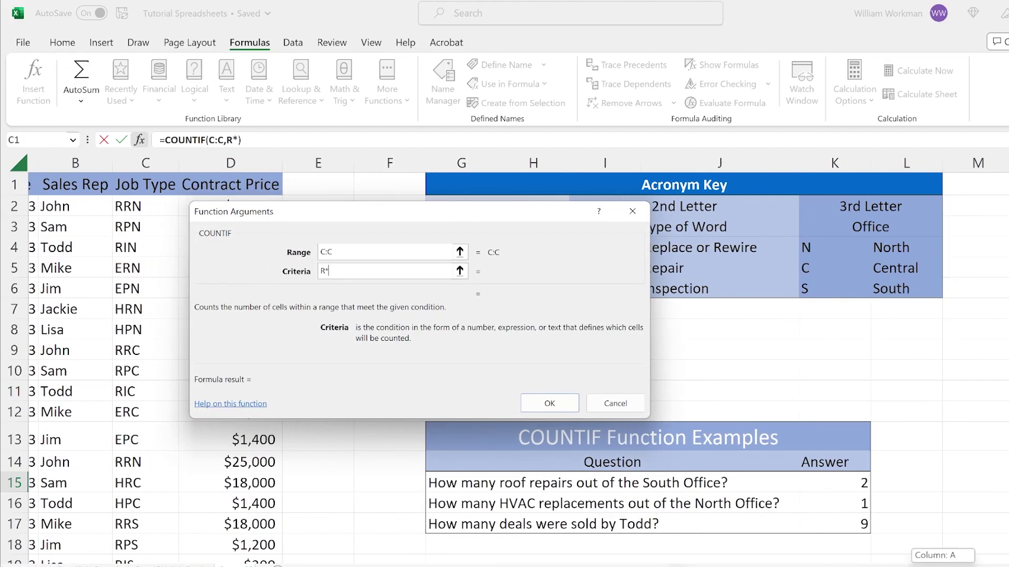
scroll(747, 495, right, 3)
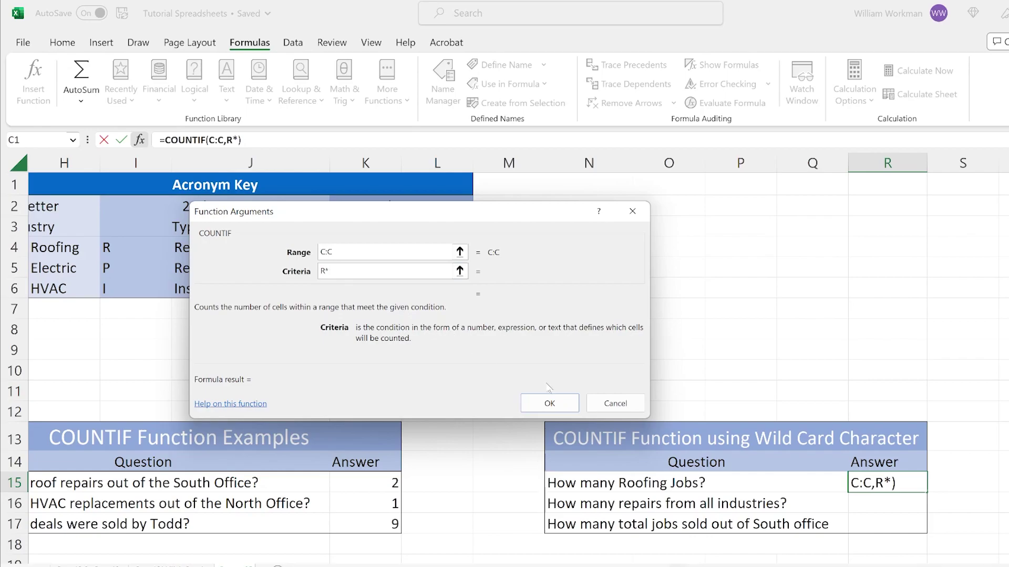
click(549, 404)
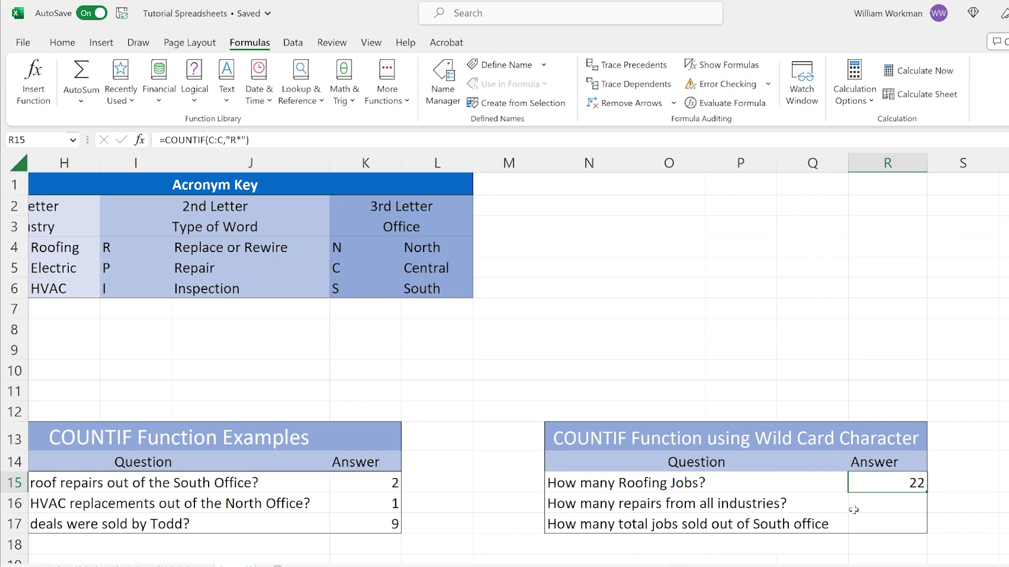
Start a COUNTIF function in R16 for the repairs from all industries question, with the Job Type column (C:C) as its range
click(889, 501)
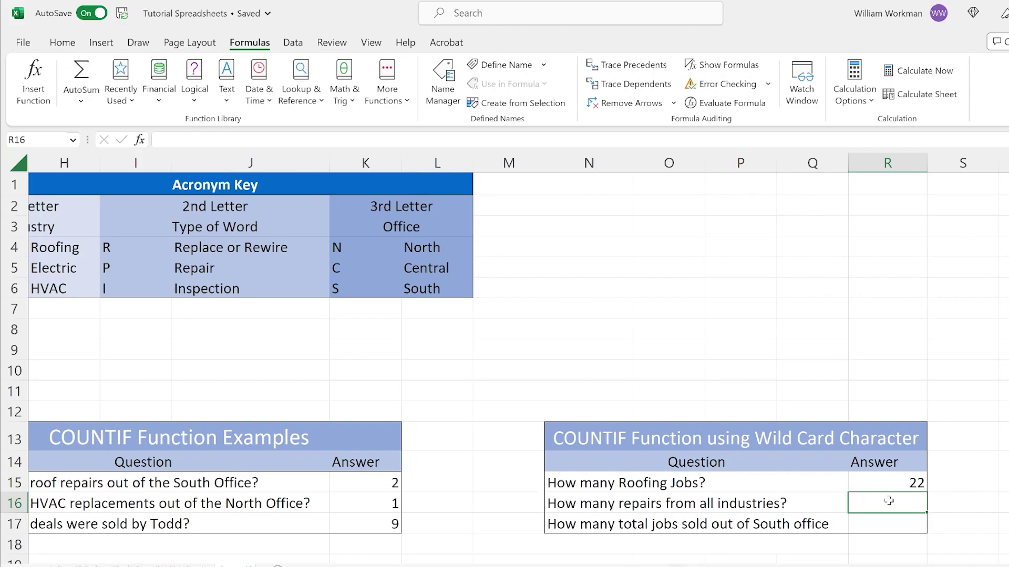
click(142, 140)
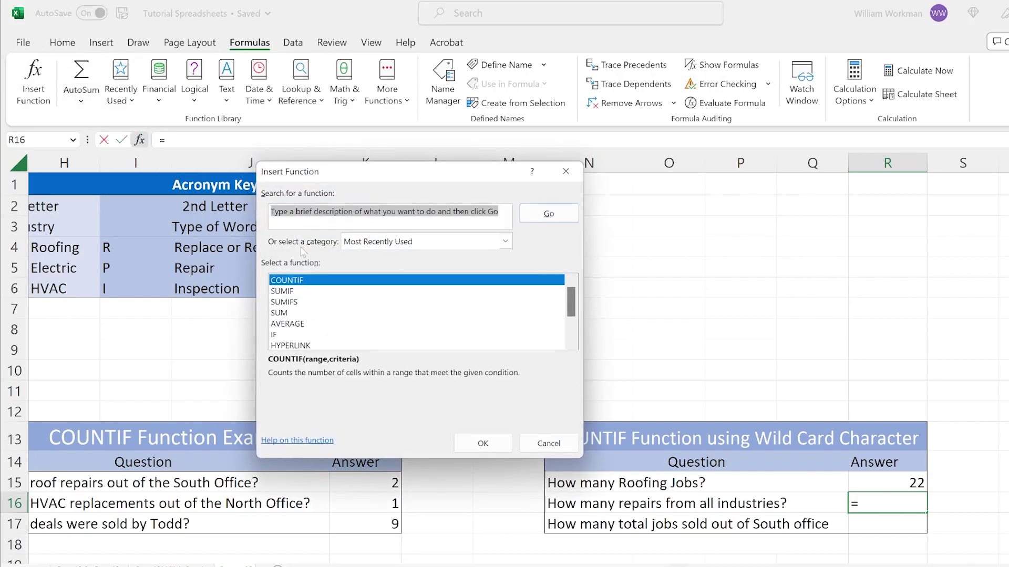
click(481, 443)
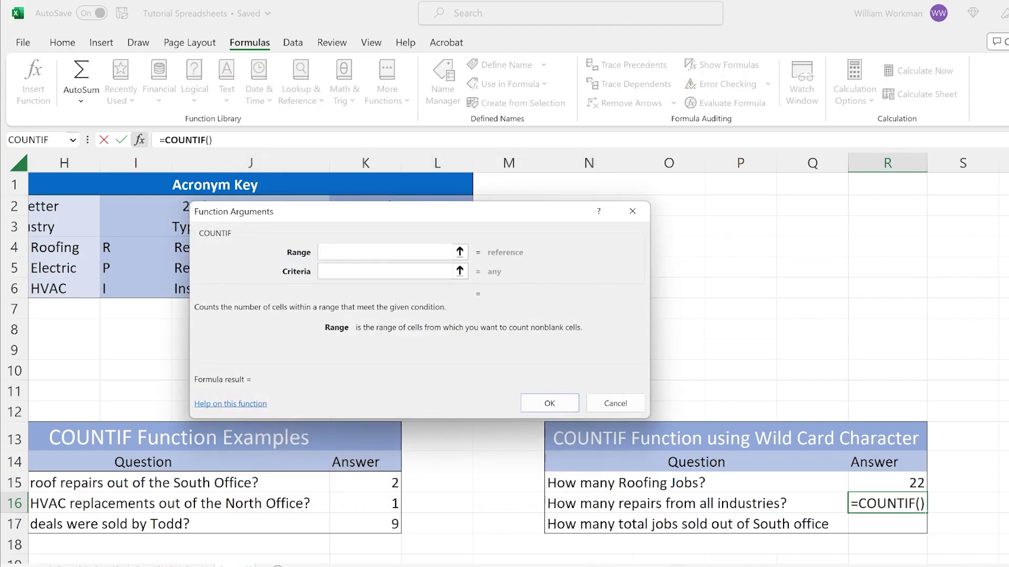
drag(841, 564, 825, 564)
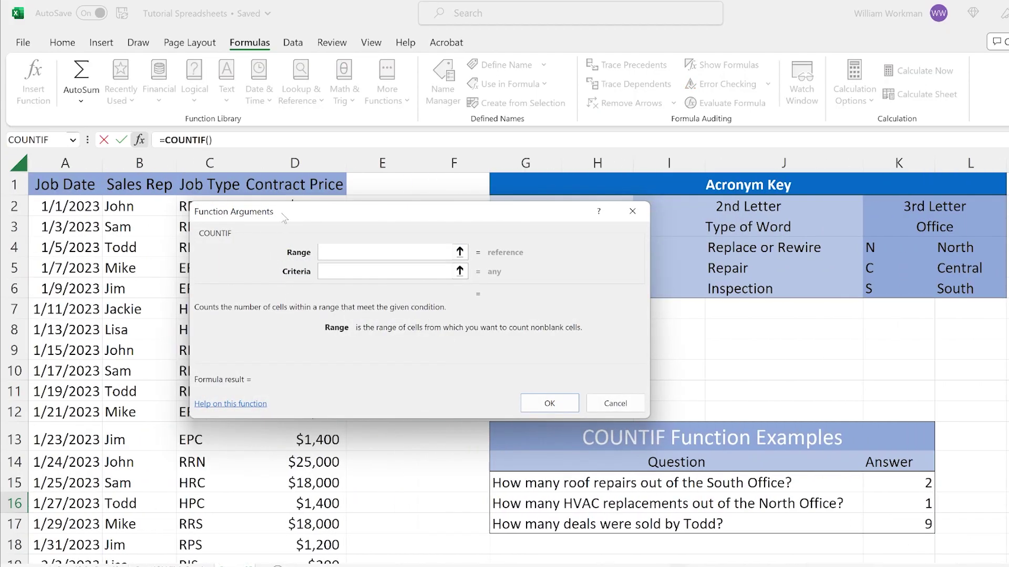
drag(284, 218, 463, 221)
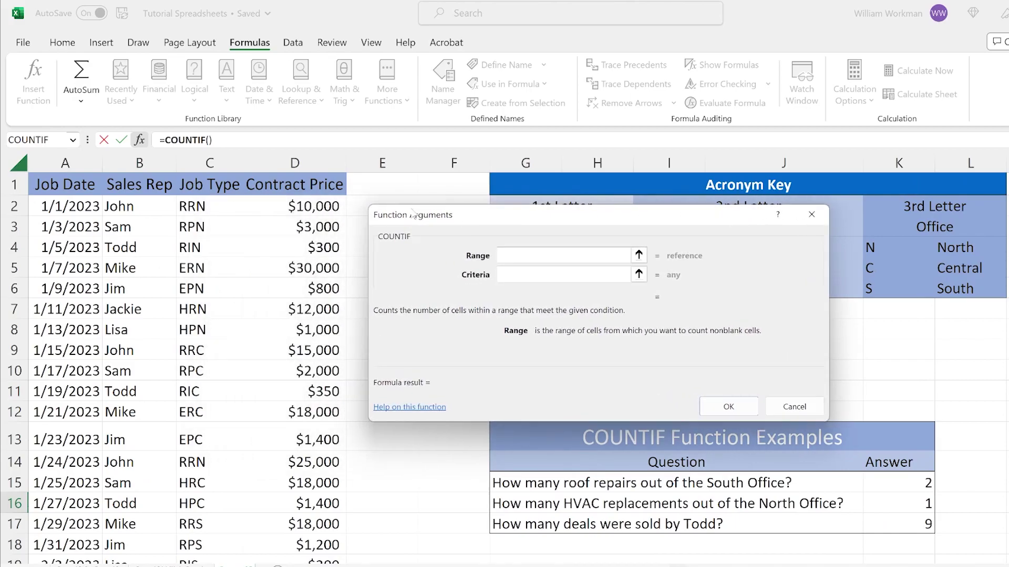
click(211, 157)
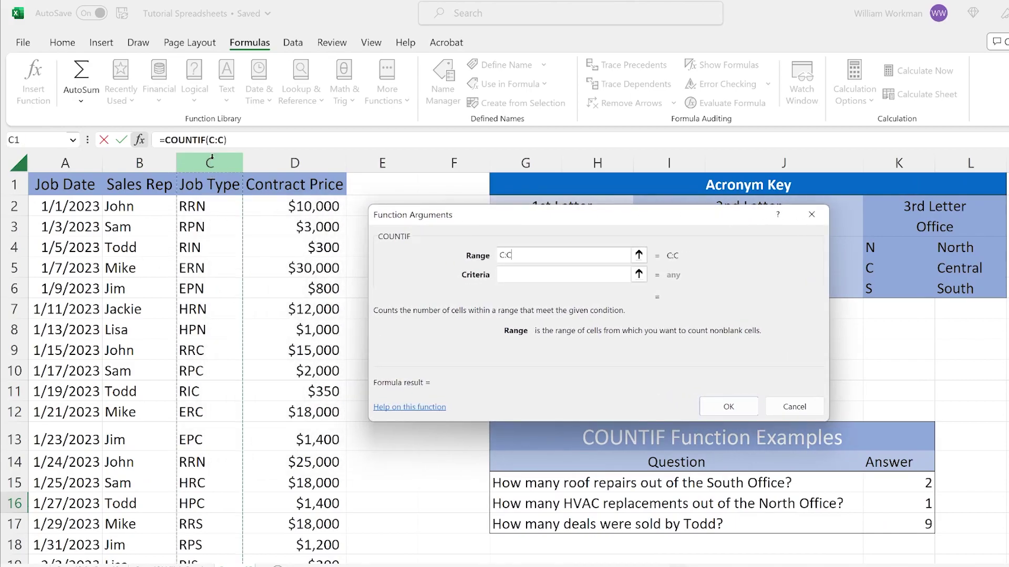
Set the criteria to *P* so the R16 formula counts job types containing P, and complete the formula
click(523, 276)
scroll(504, 362, right, 4)
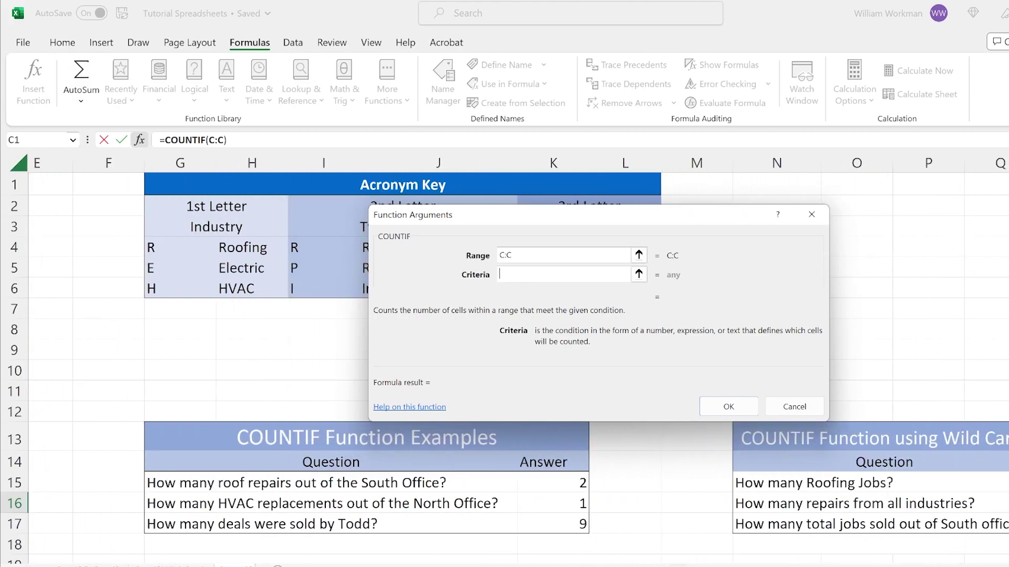
scroll(796, 535, right, 3)
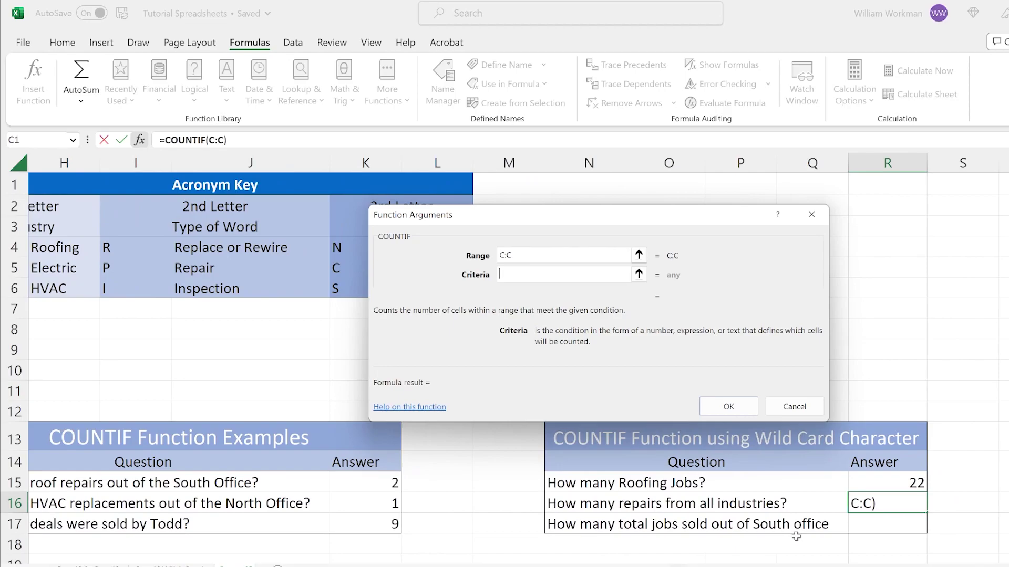
text(*)
text(P)
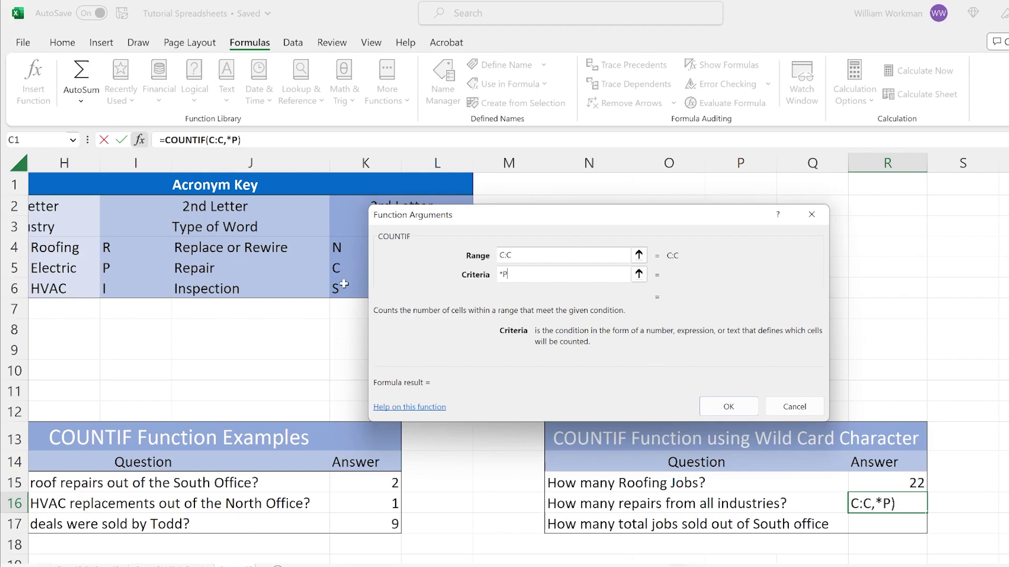
text(*)
click(729, 407)
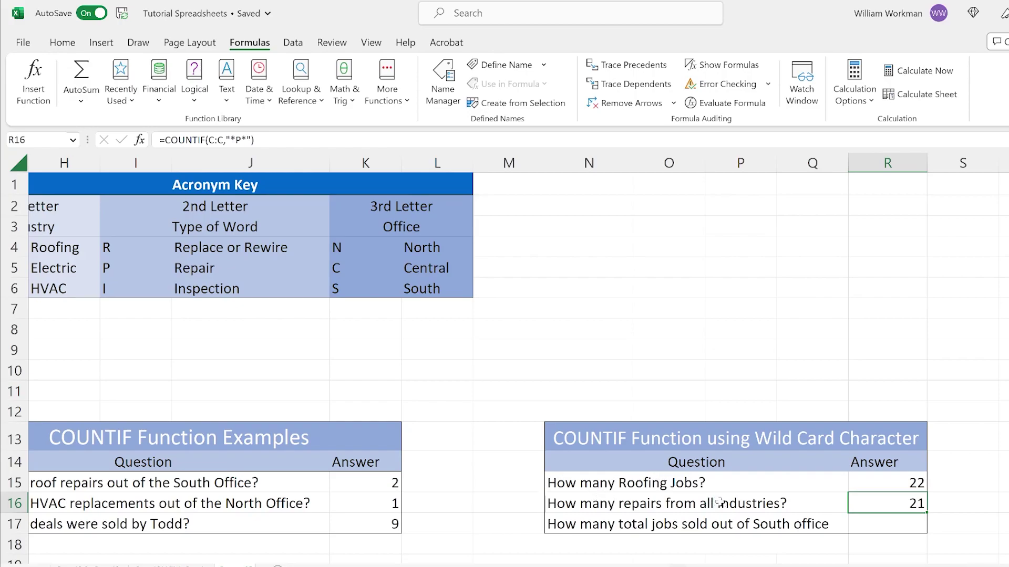
Start a COUNTIF function in R17 for the South office jobs question, with the Job Type column (C:C) as its range
scroll(765, 520, down, 1)
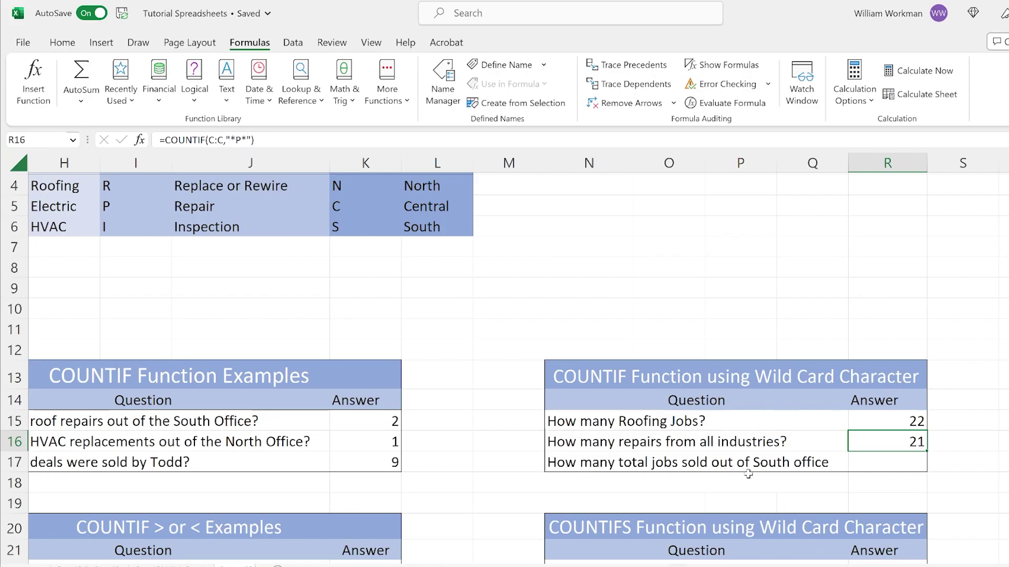
click(889, 463)
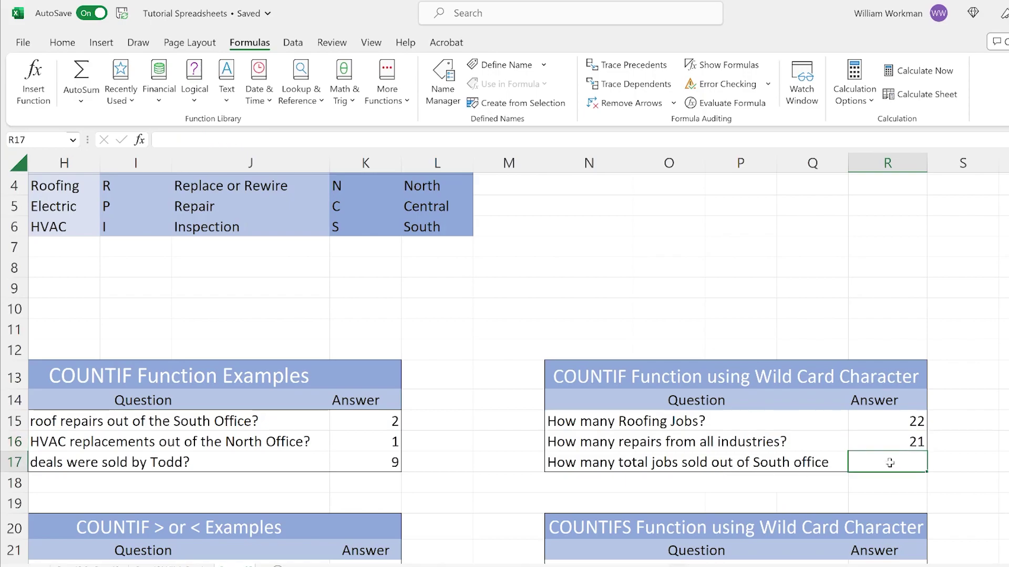
scroll(857, 528, up, 1)
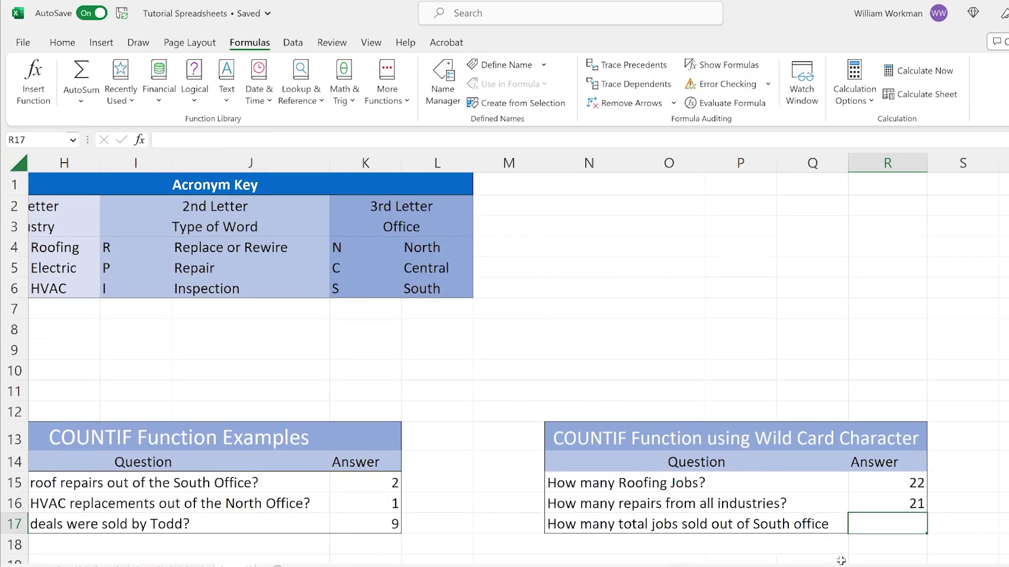
scroll(505, 362, left, 5)
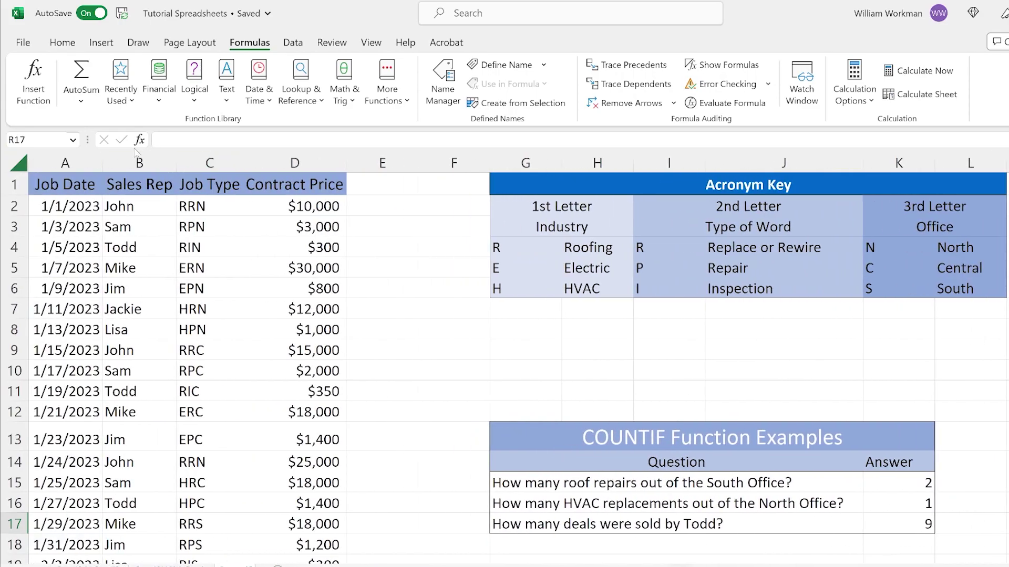
click(140, 140)
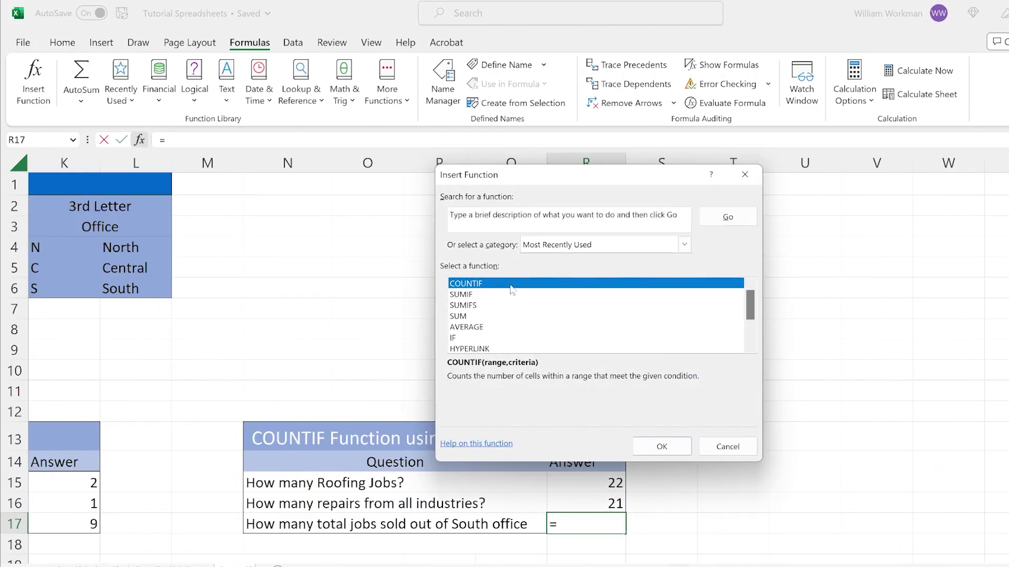
click(679, 443)
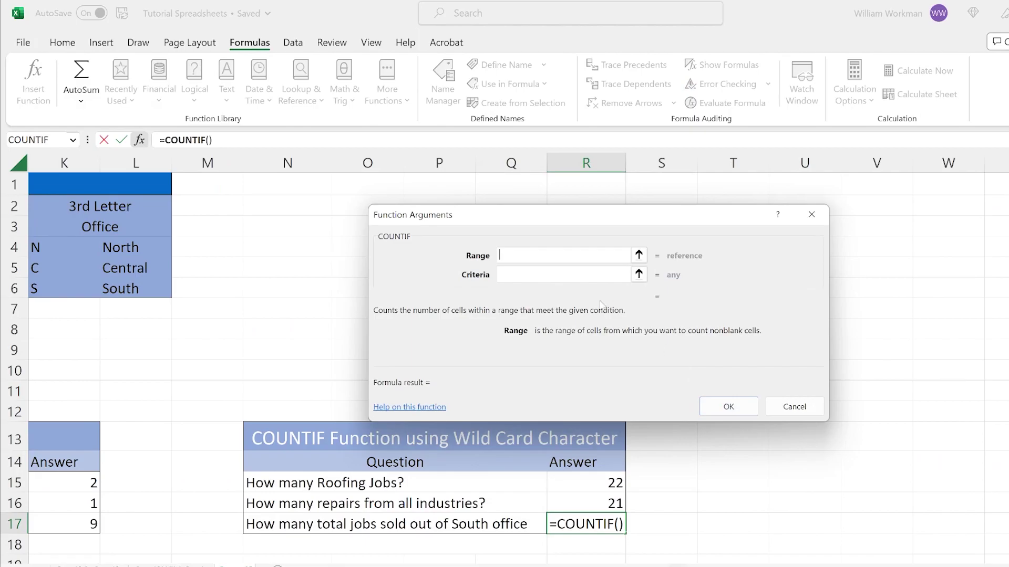
scroll(505, 362, left, 5)
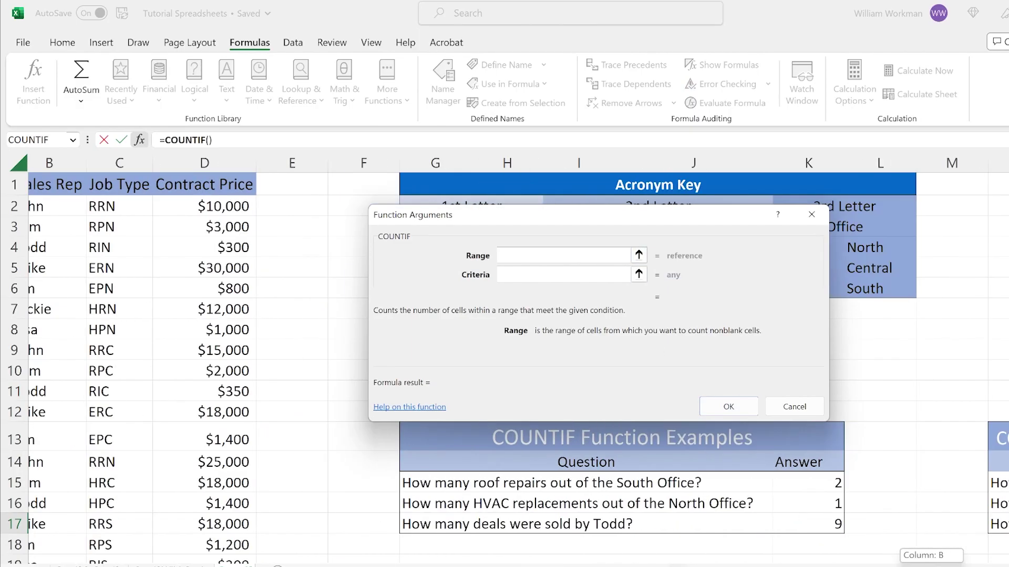
click(132, 163)
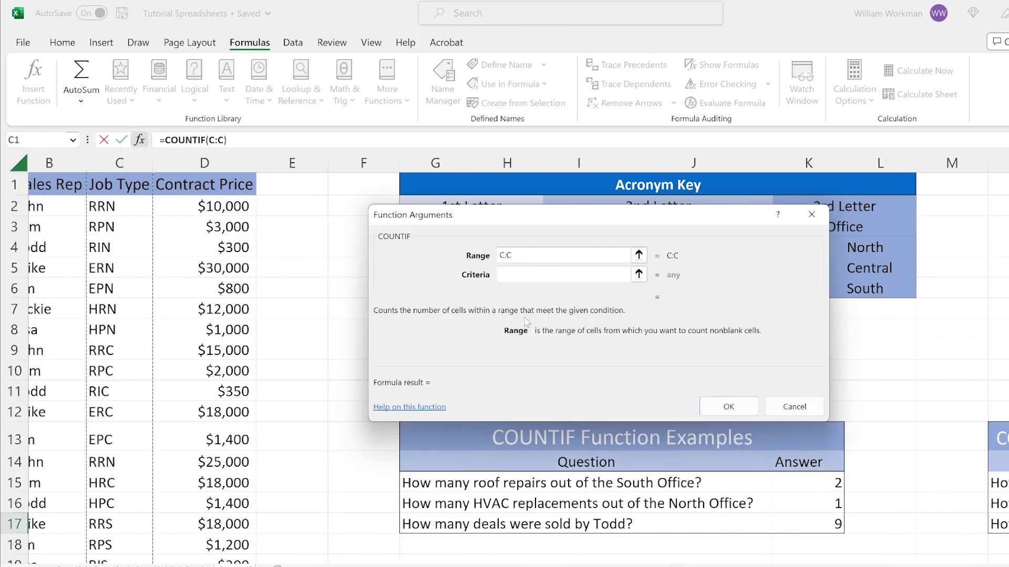
Set the criteria to *S so the R17 formula counts job types ending in S, and complete the formula
click(539, 271)
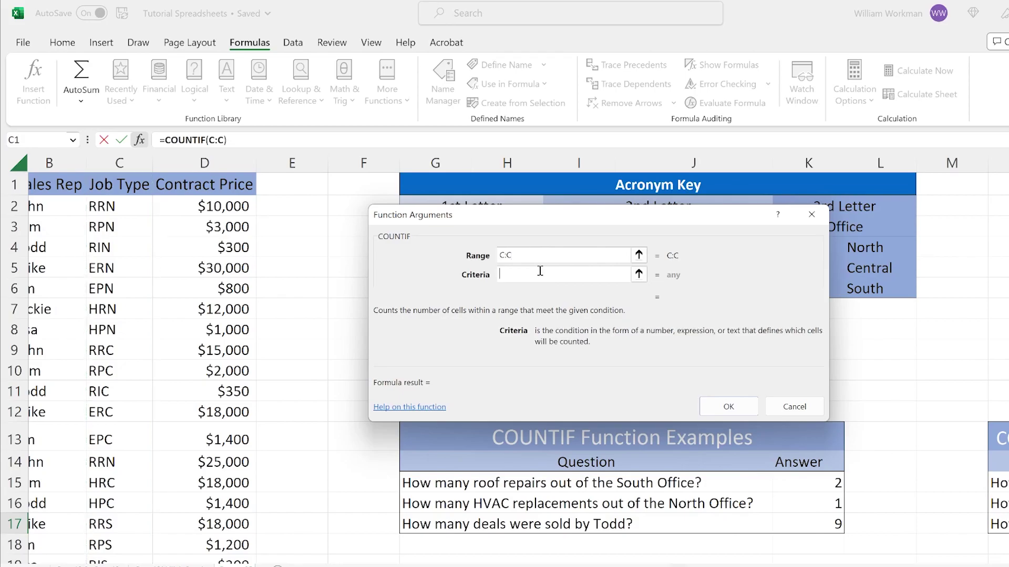
text(*S)
click(743, 409)
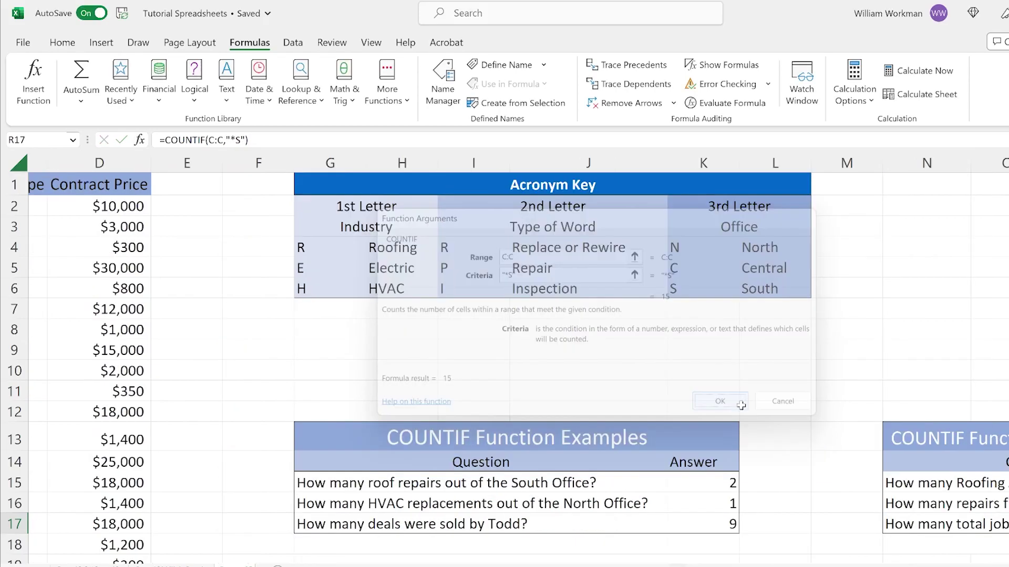
scroll(504, 368, down, 2)
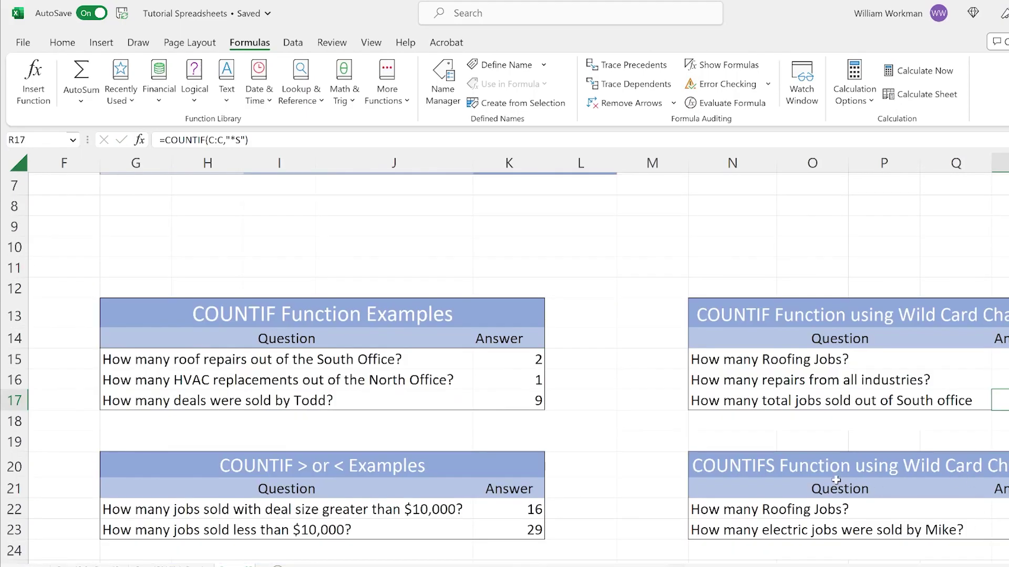
scroll(215, 422, left, 3)
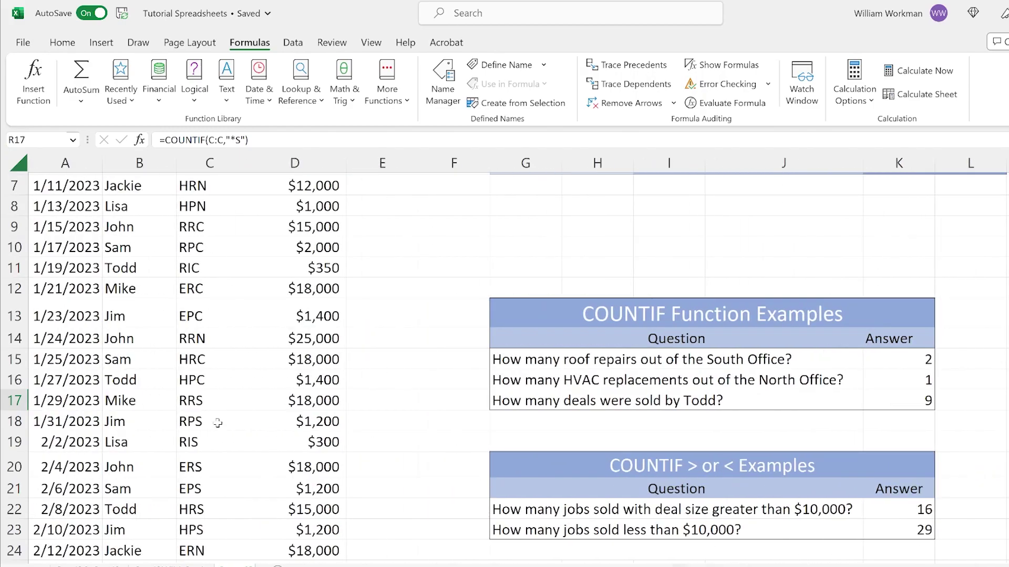
Examine the Job Type codes down to the last data row against the acronym key and the South office question
scroll(213, 420, up, 2)
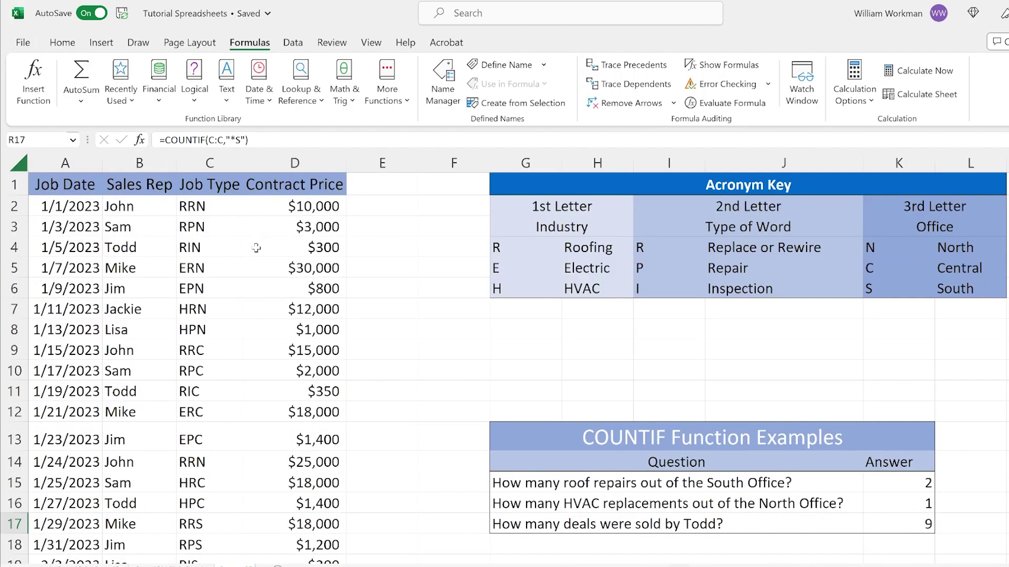
scroll(261, 263, down, 7)
scroll(263, 282, down, 5)
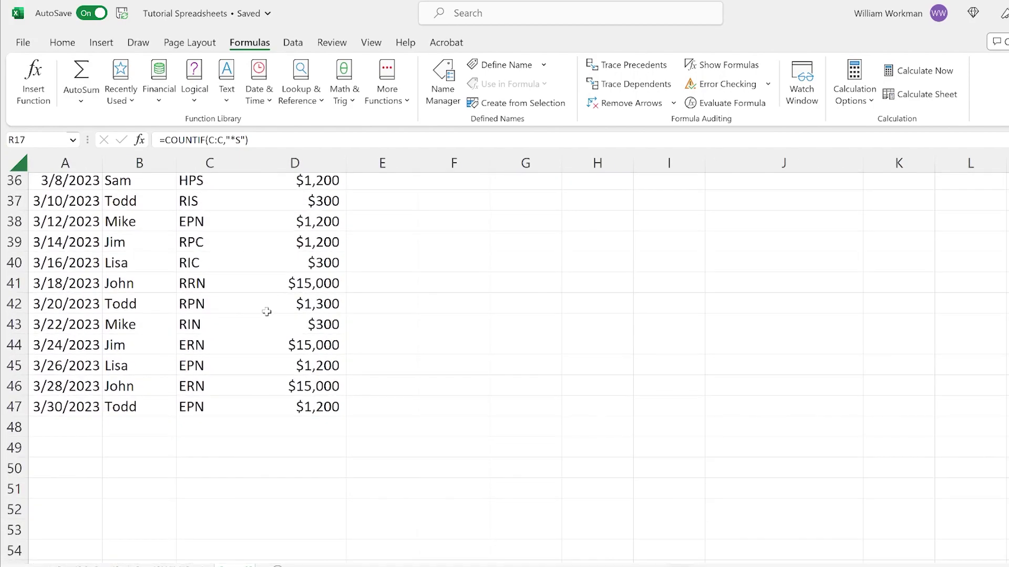
scroll(265, 294, up, 4)
scroll(265, 315, down, 1)
scroll(266, 316, down, 3)
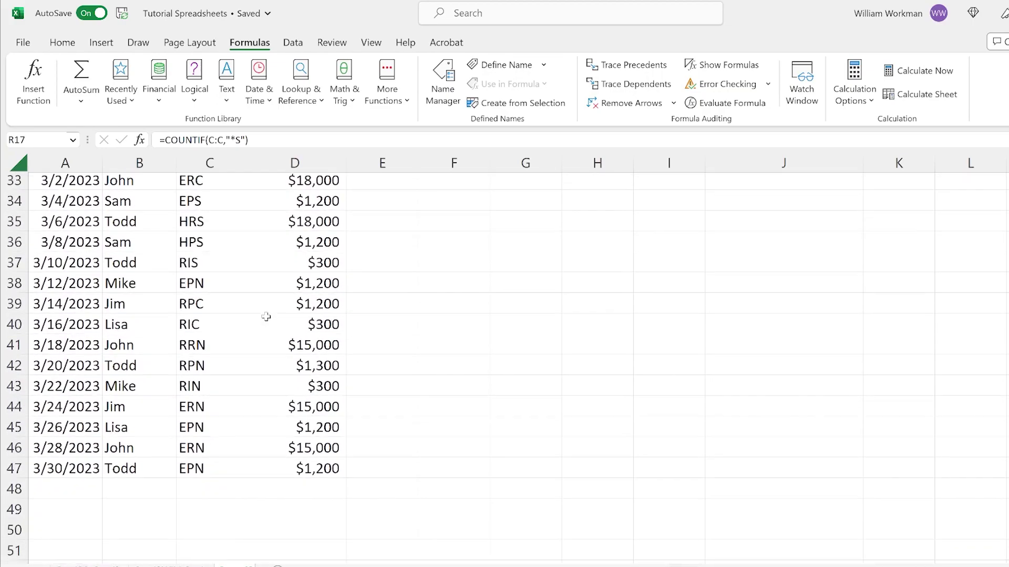
scroll(277, 337, up, 11)
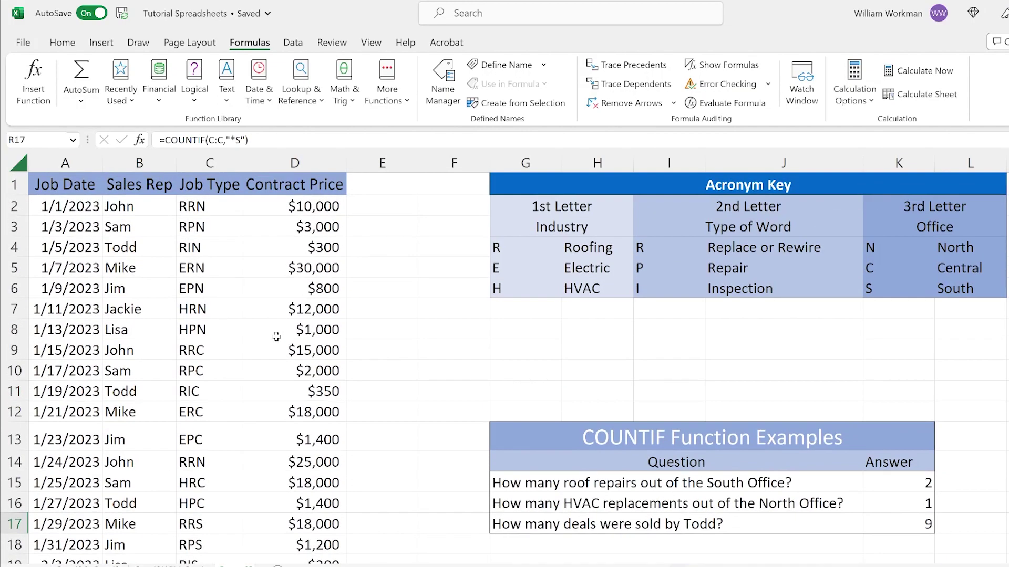
scroll(518, 362, right, 4)
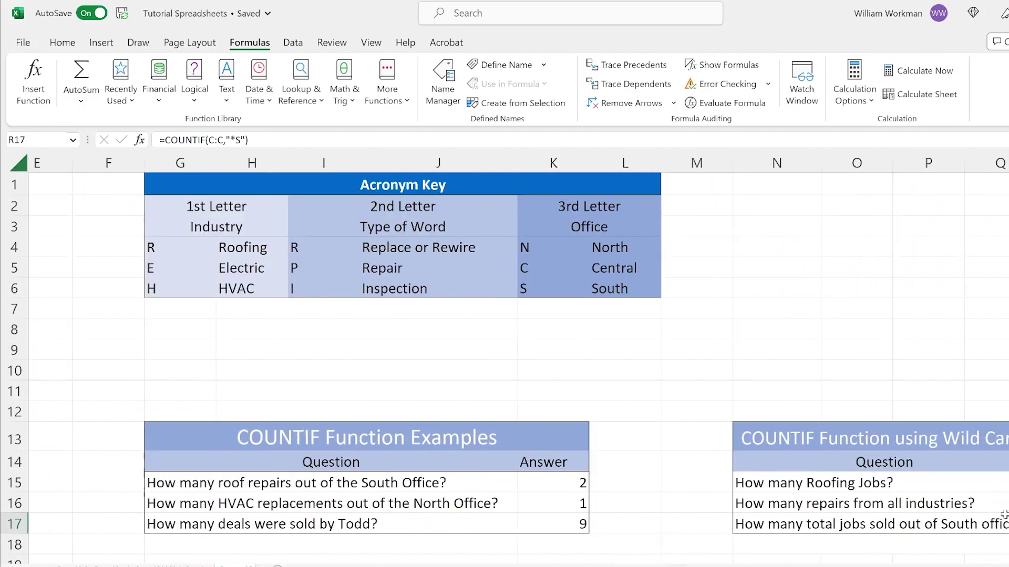
scroll(518, 344, right, 3)
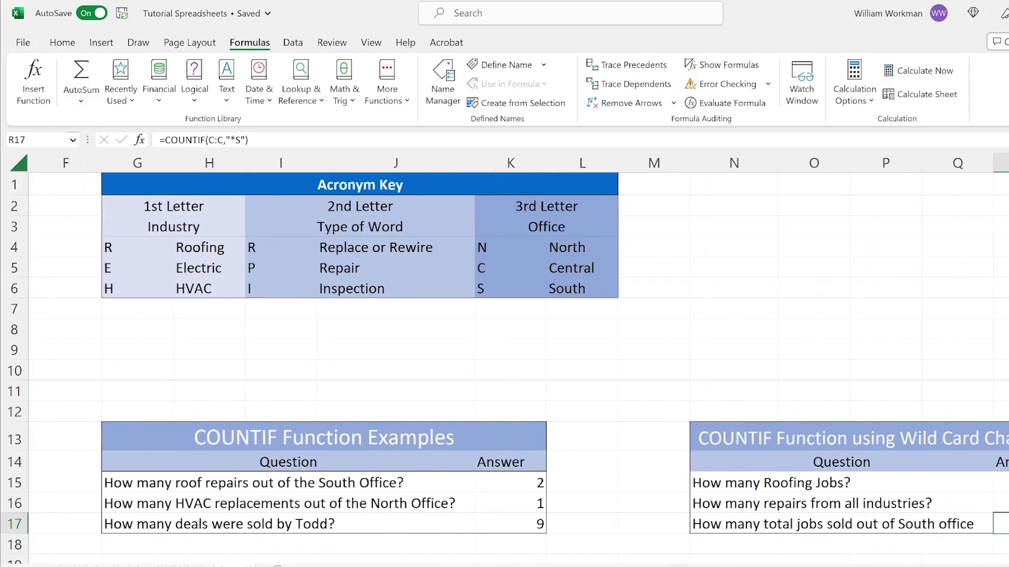
Start a COUNTIFS function in R22 for the first electric jobs question
scroll(518, 344, down, 1)
scroll(553, 435, down, 4)
click(813, 456)
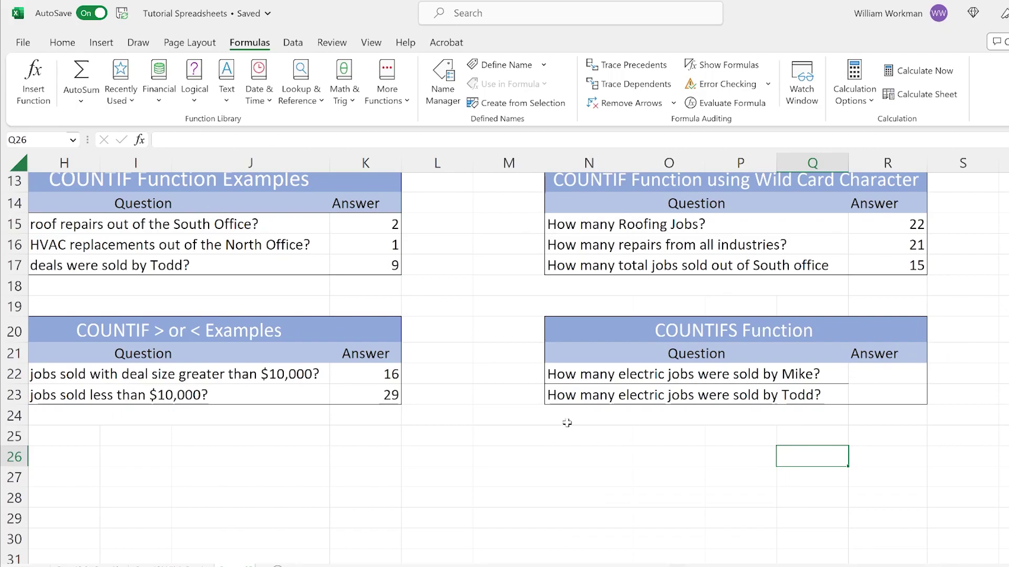
click(895, 415)
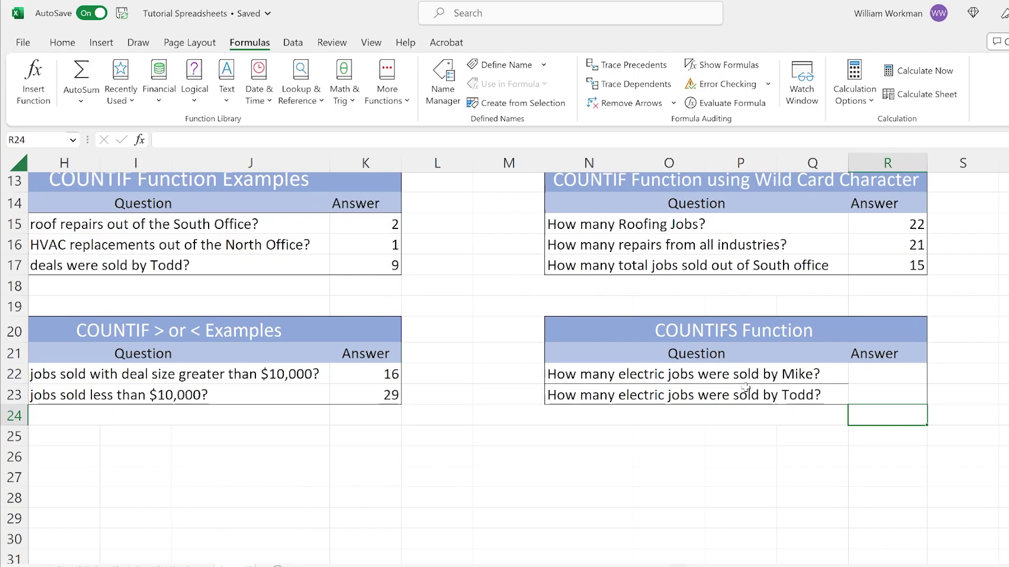
click(878, 377)
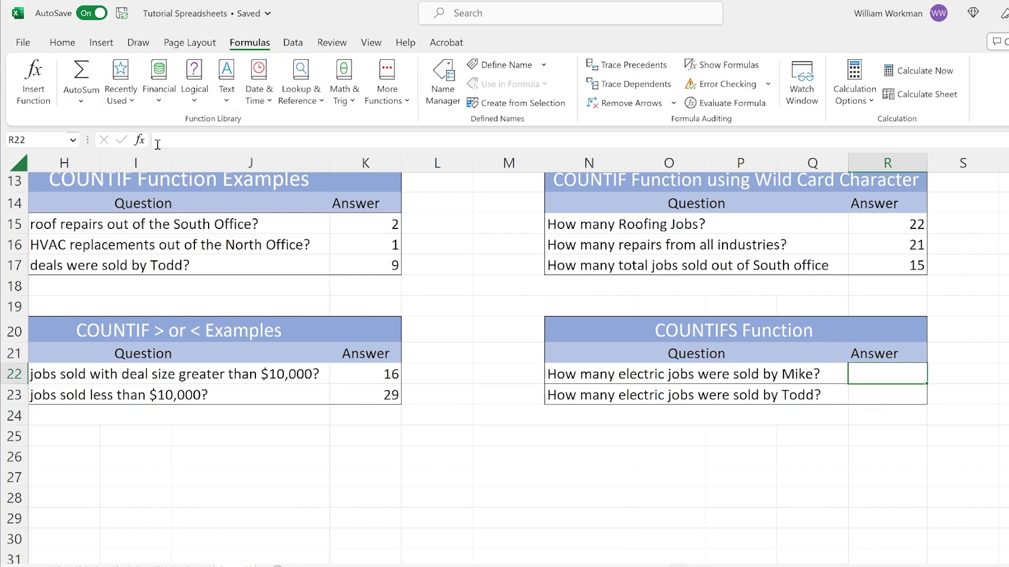
click(140, 140)
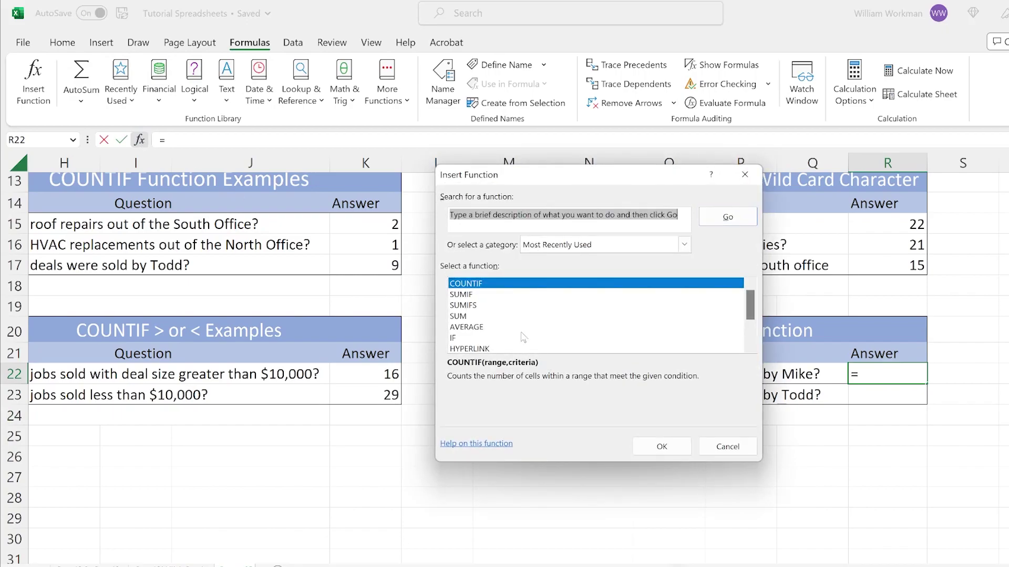
text(countifs)
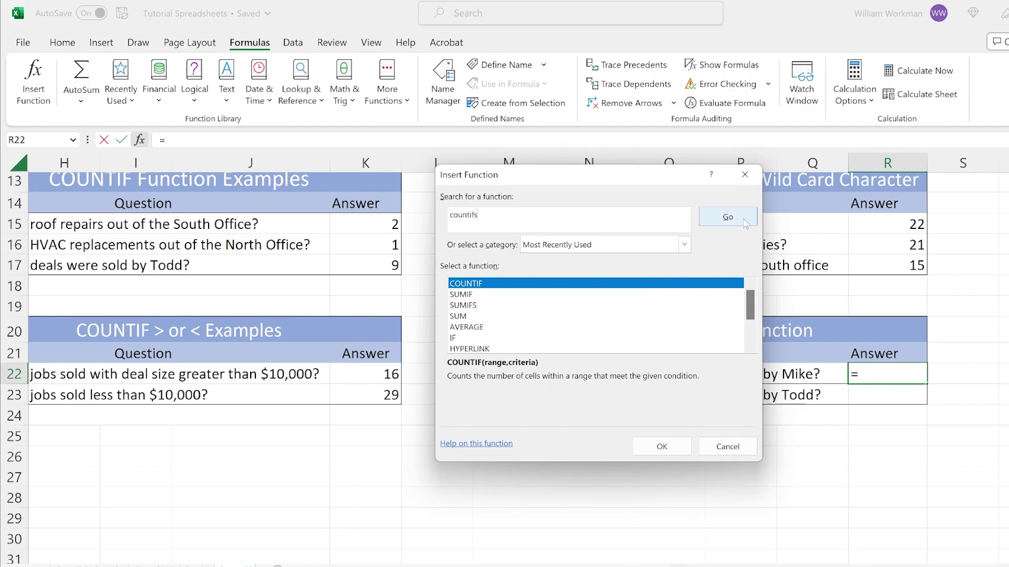
click(728, 217)
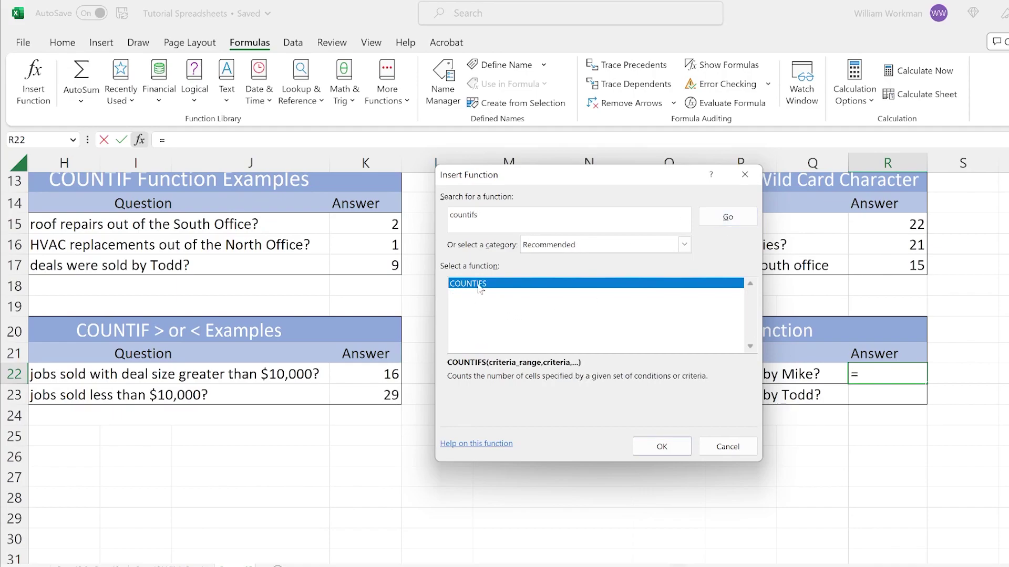
click(666, 447)
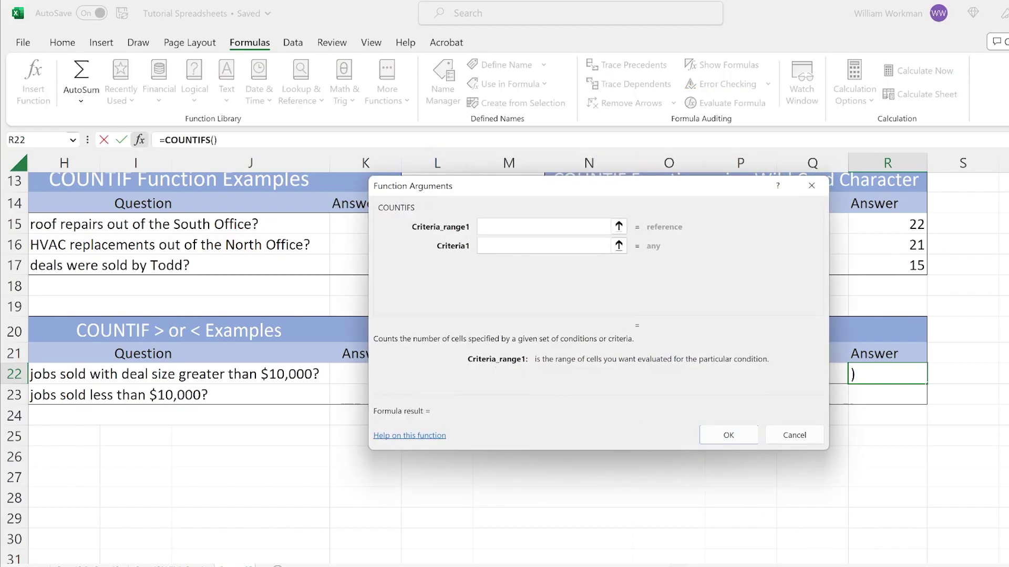
Set the first criteria range of the R22 formula to the Job Type column (C:C) with the criteria E*
drag(861, 565, 846, 565)
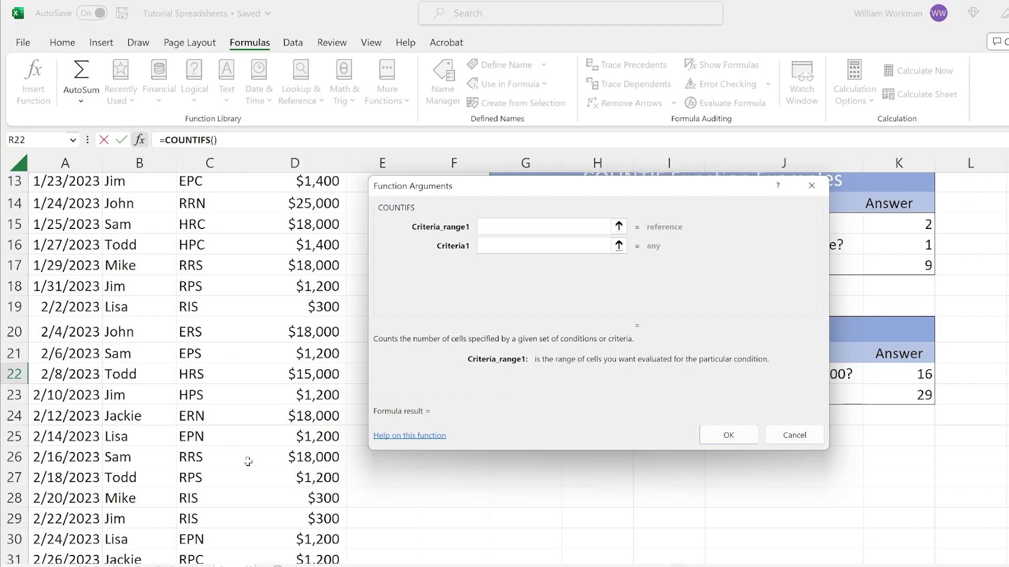
scroll(228, 452, up, 4)
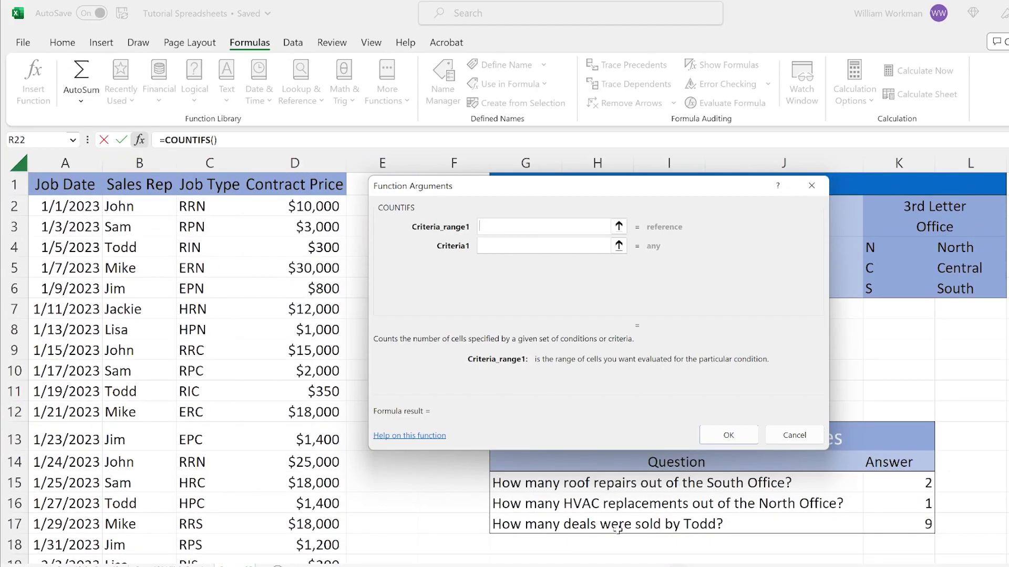
scroll(518, 361, right, 4)
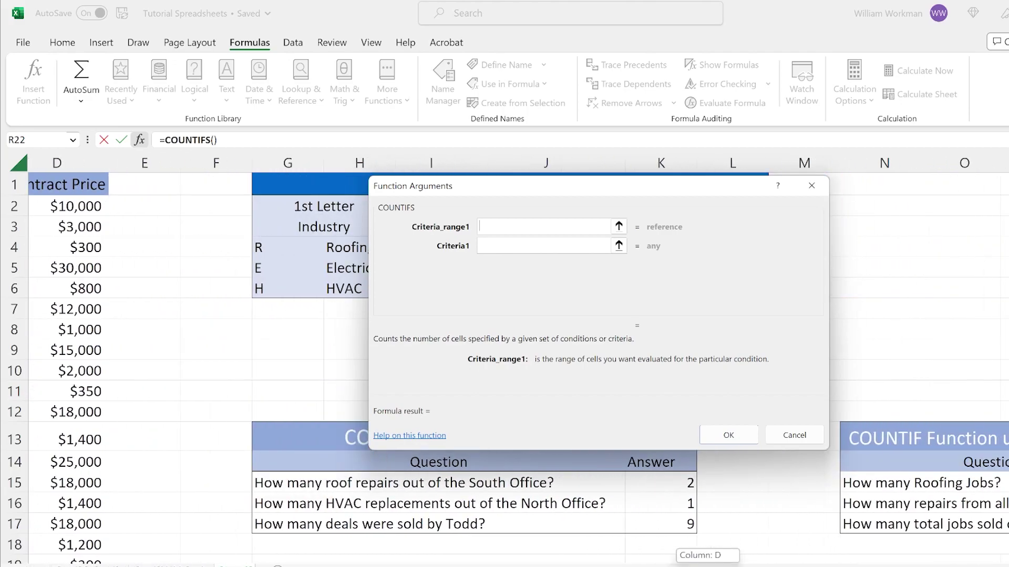
scroll(910, 499, down, 3)
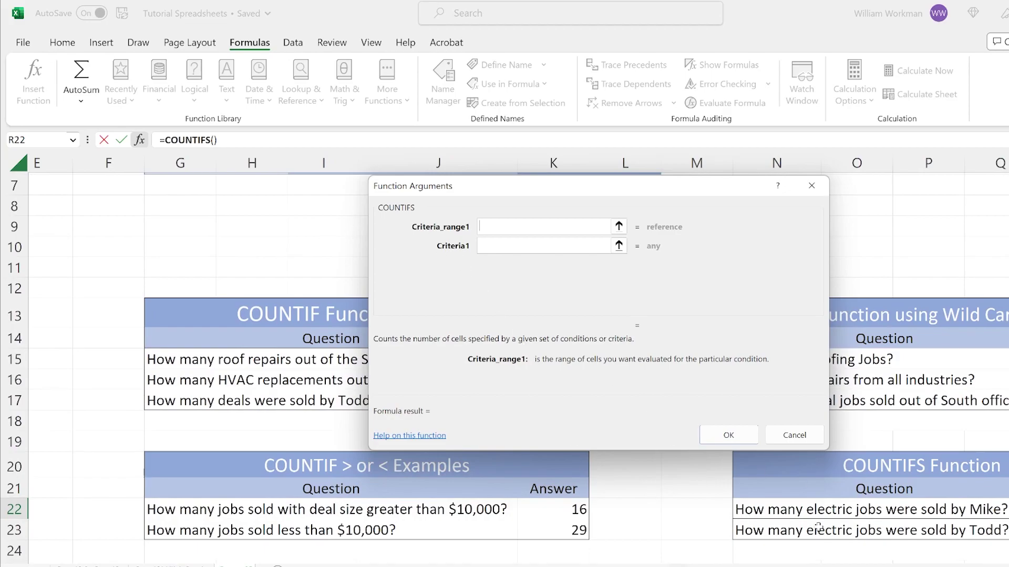
scroll(841, 557, left, 2)
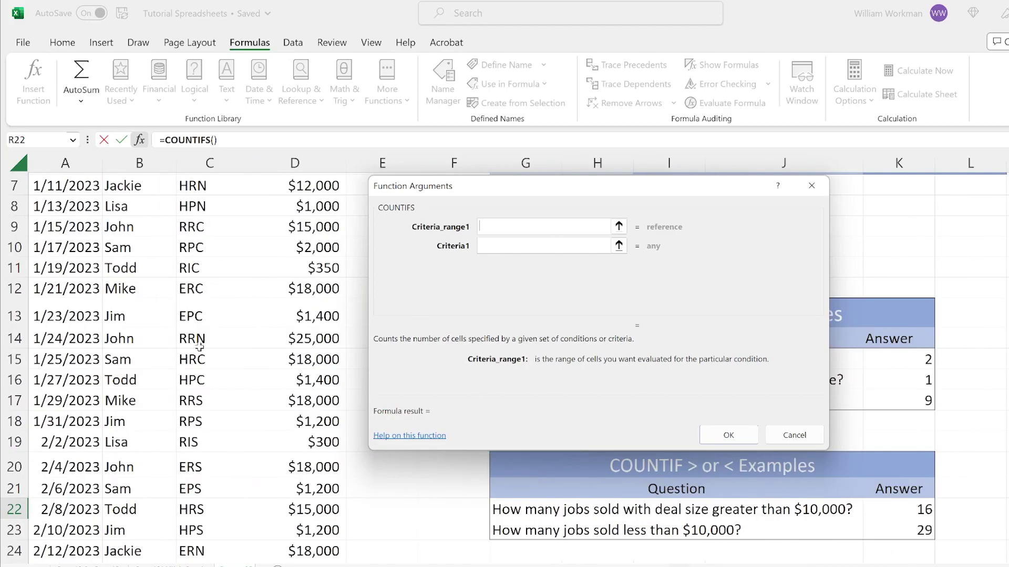
scroll(155, 310, up, 2)
click(220, 165)
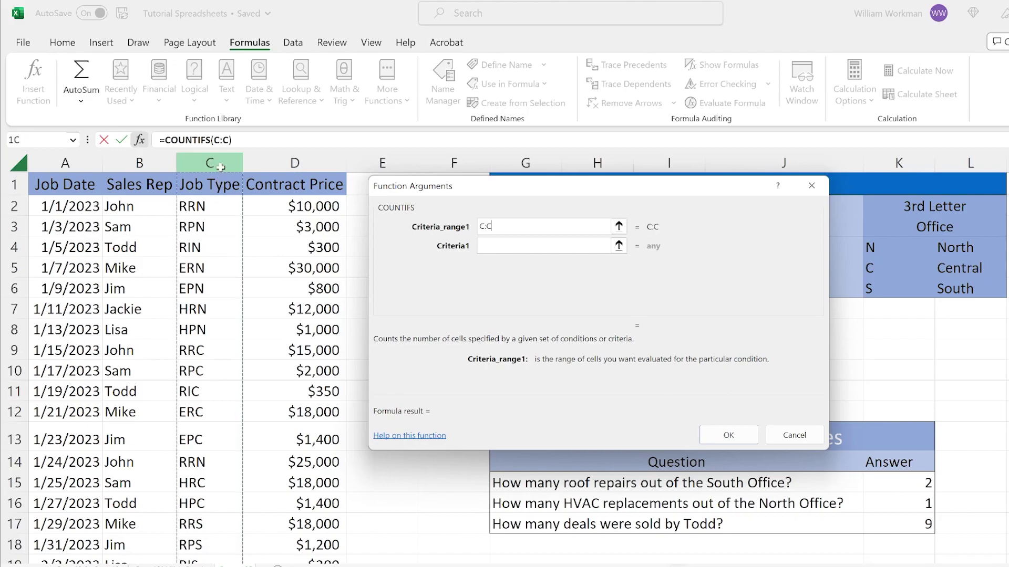
click(498, 245)
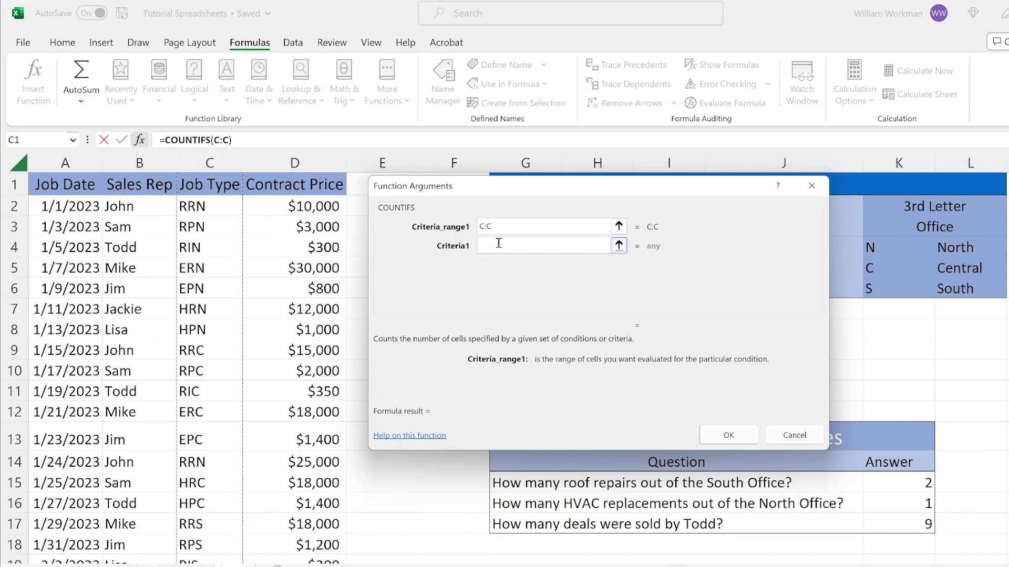
click(499, 245)
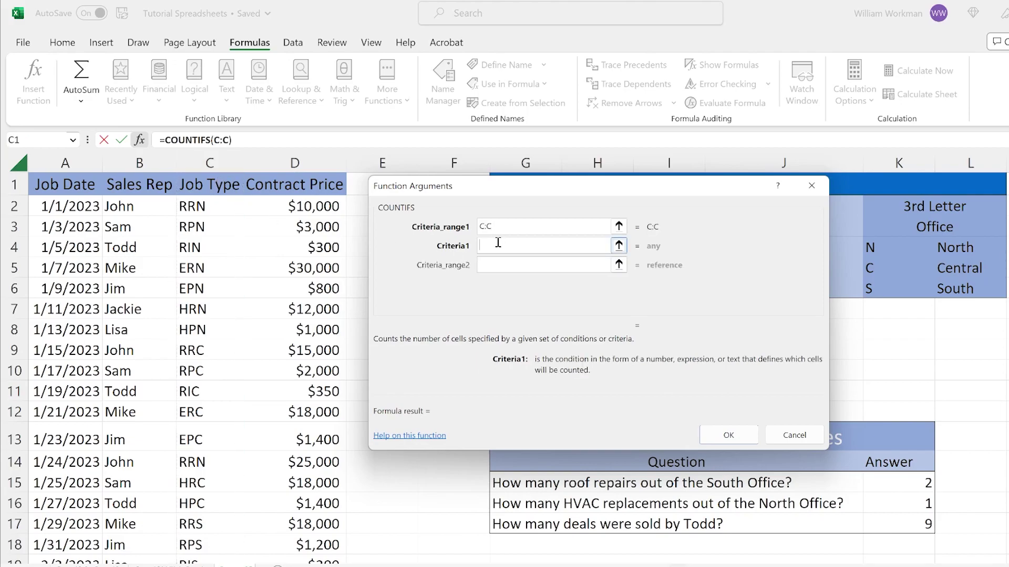
text(E*)
Add the Sales Rep column (B:B) as second range with the sales rep's name from row 22 as criteria, and complete the formula
click(508, 263)
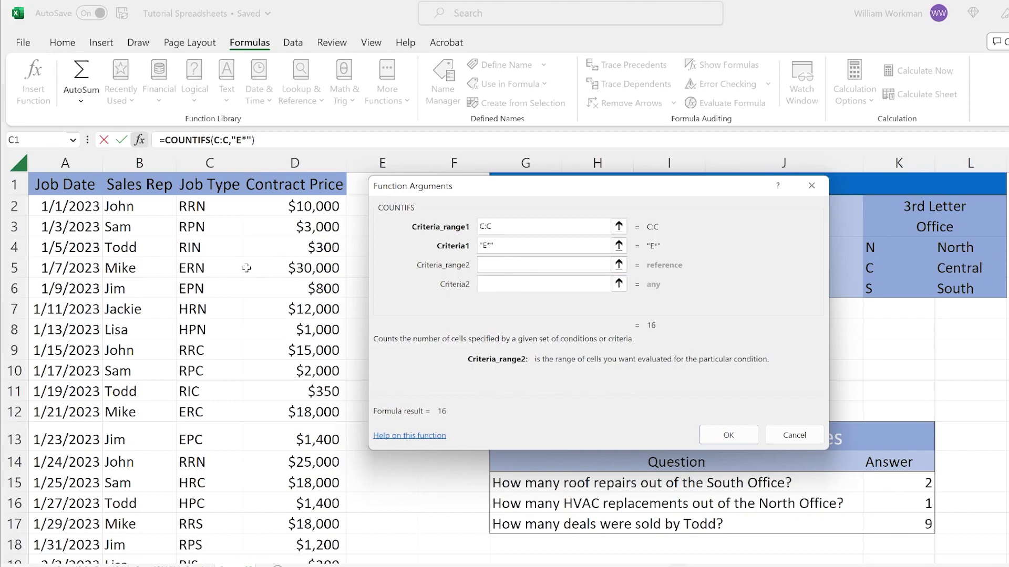
click(145, 158)
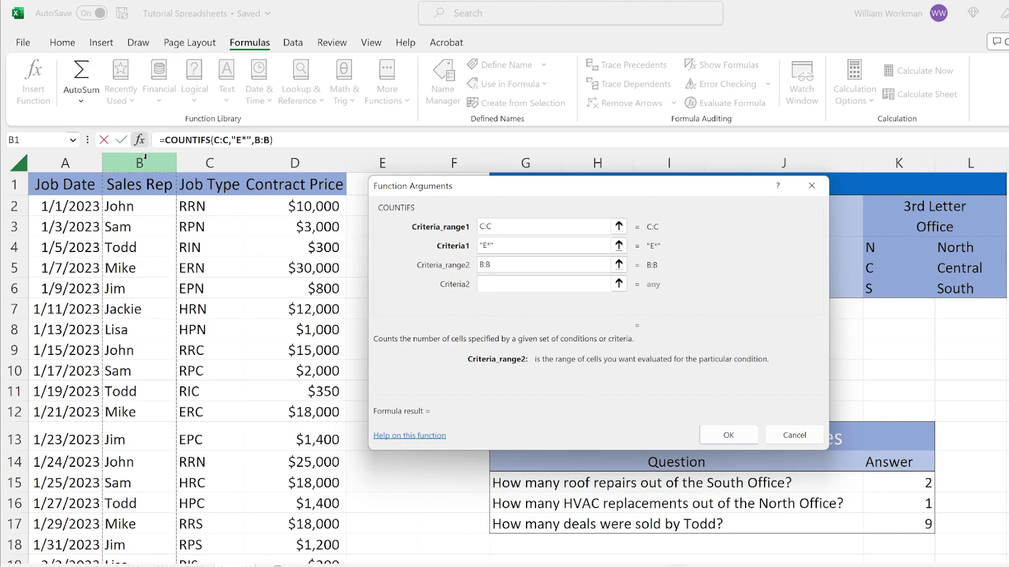
click(528, 281)
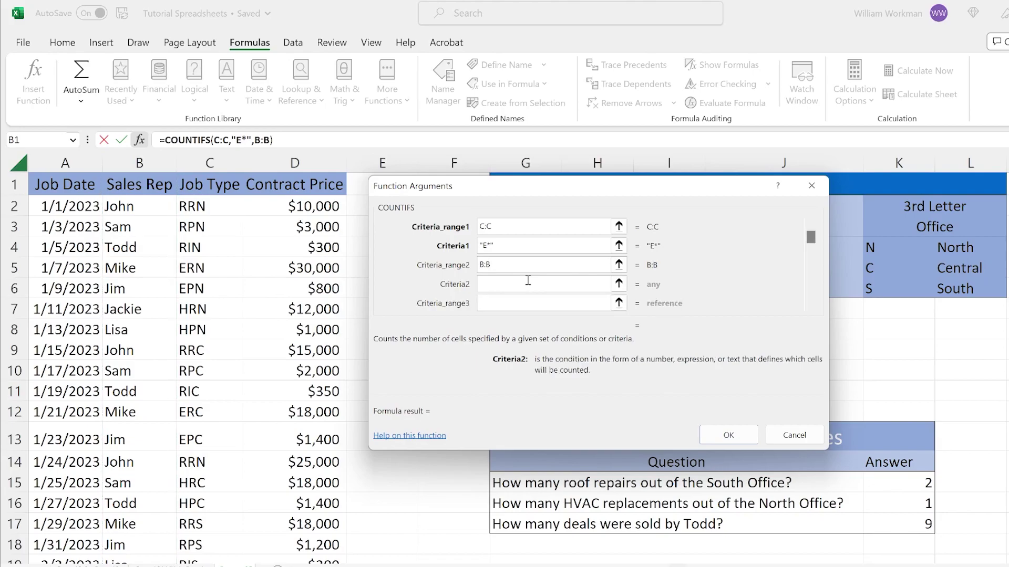
text(Mike)
click(728, 436)
Start a COUNTIFS function in R23 for the second electric jobs question
scroll(927, 355, down, 3)
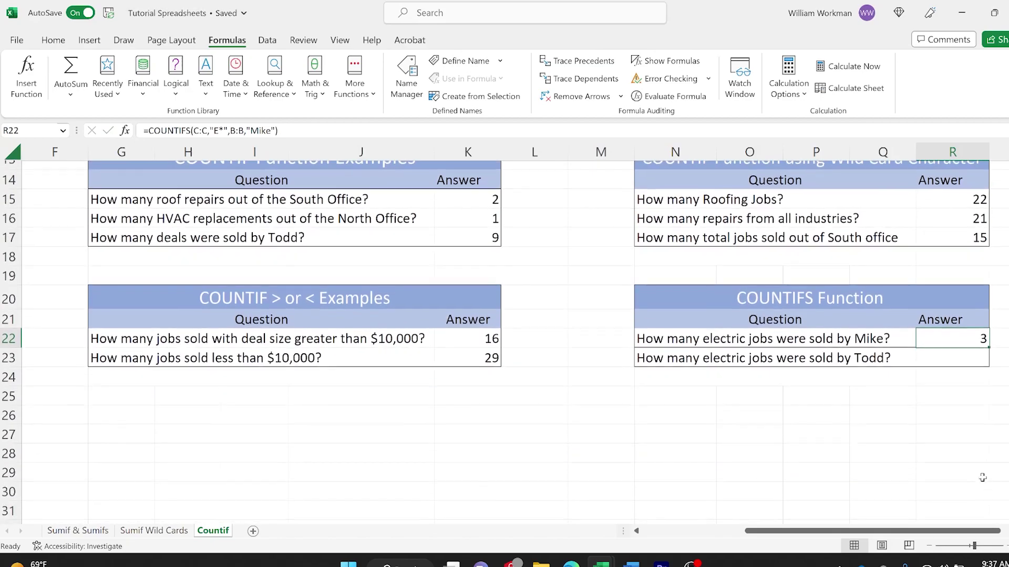
click(791, 395)
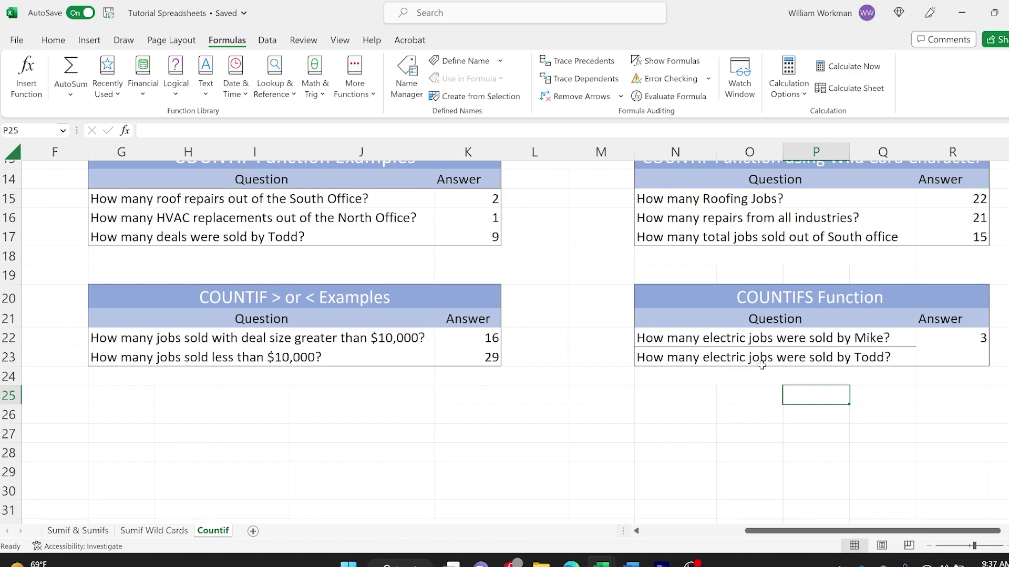
click(940, 359)
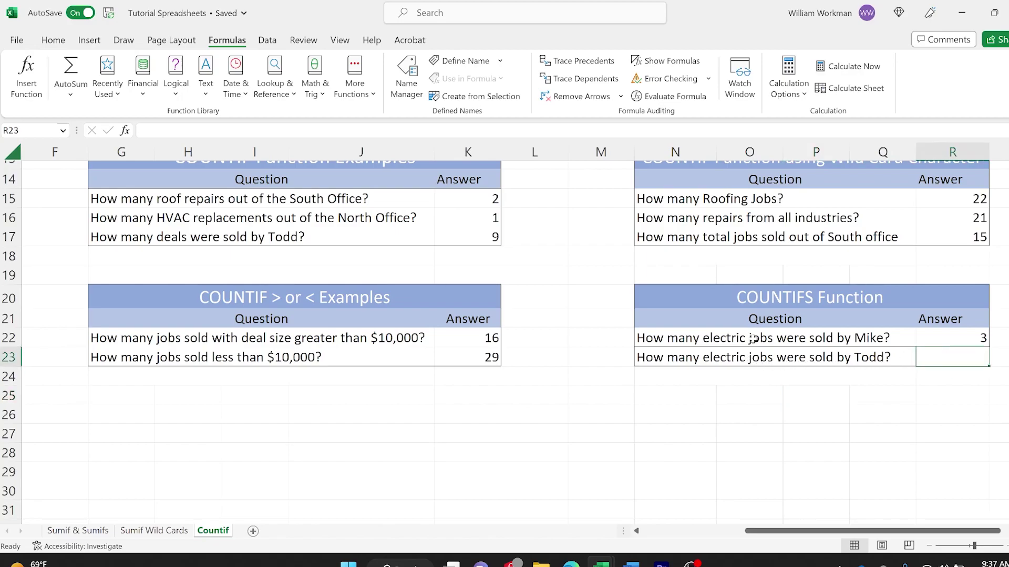
click(126, 131)
double_click(433, 264)
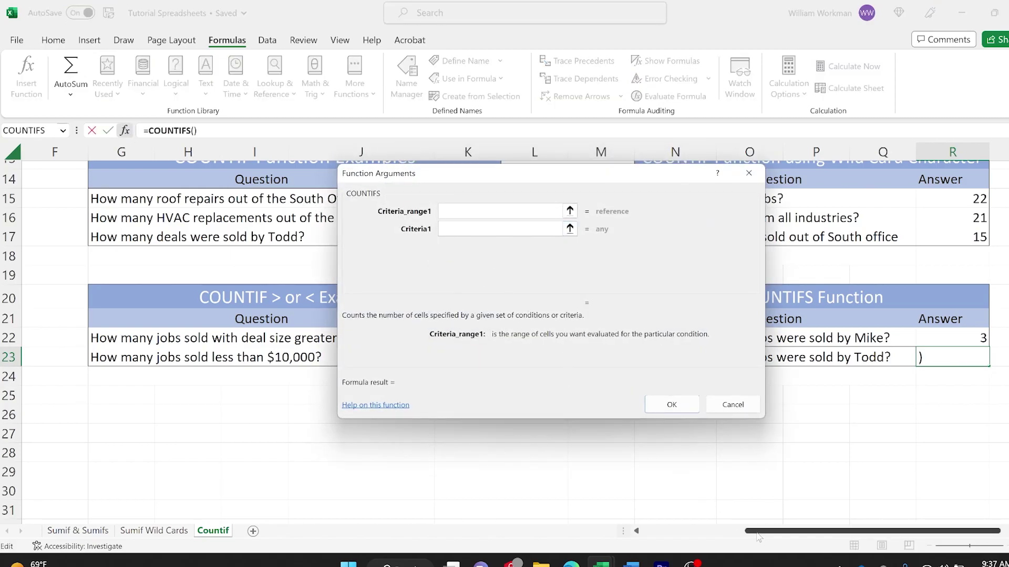
Set the first range of the R23 formula to the Sales Rep column (B:B), with the sales rep's name from row 23 as criteria
drag(758, 532, 638, 546)
scroll(186, 339, up, 5)
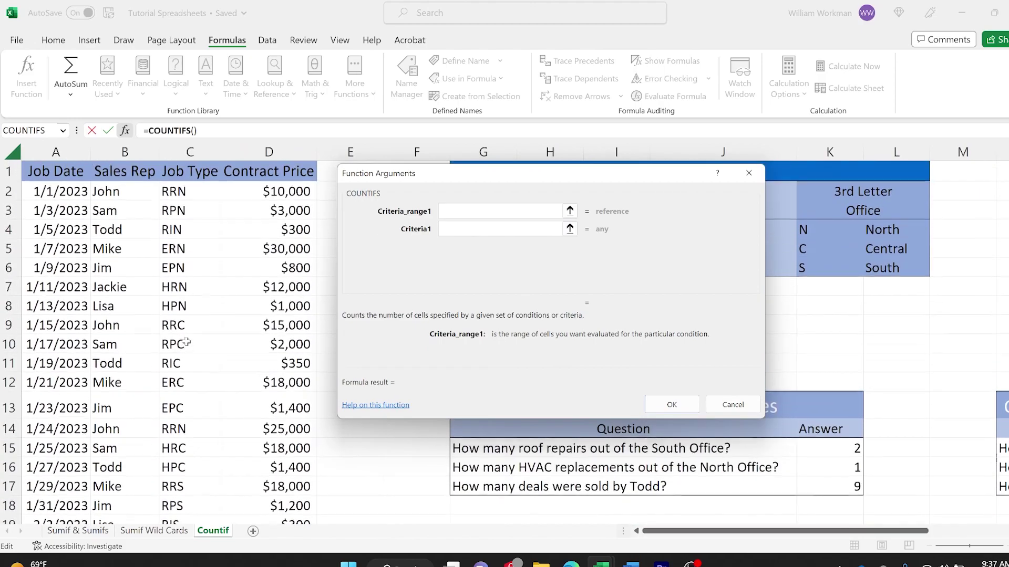
click(124, 152)
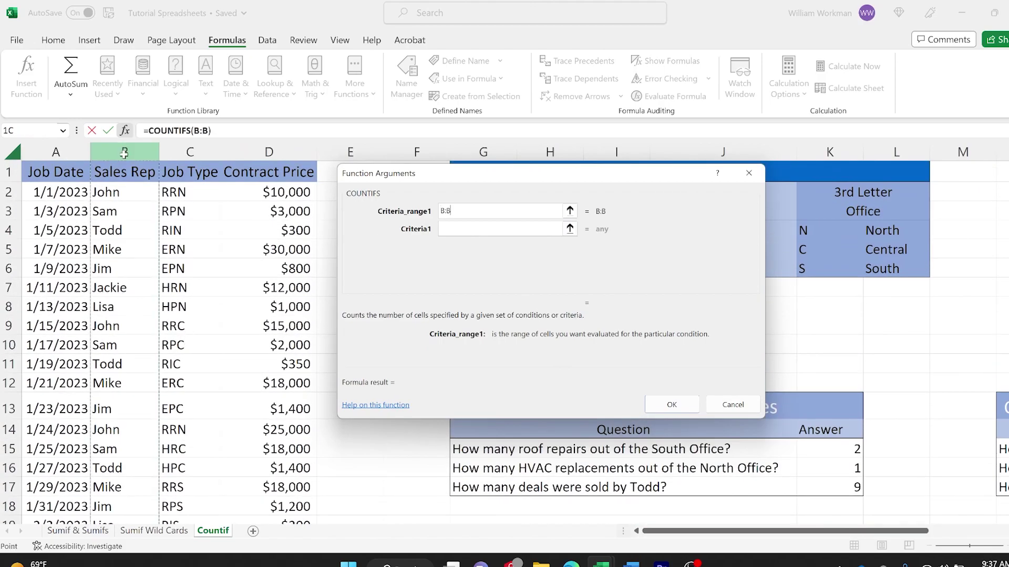
click(457, 230)
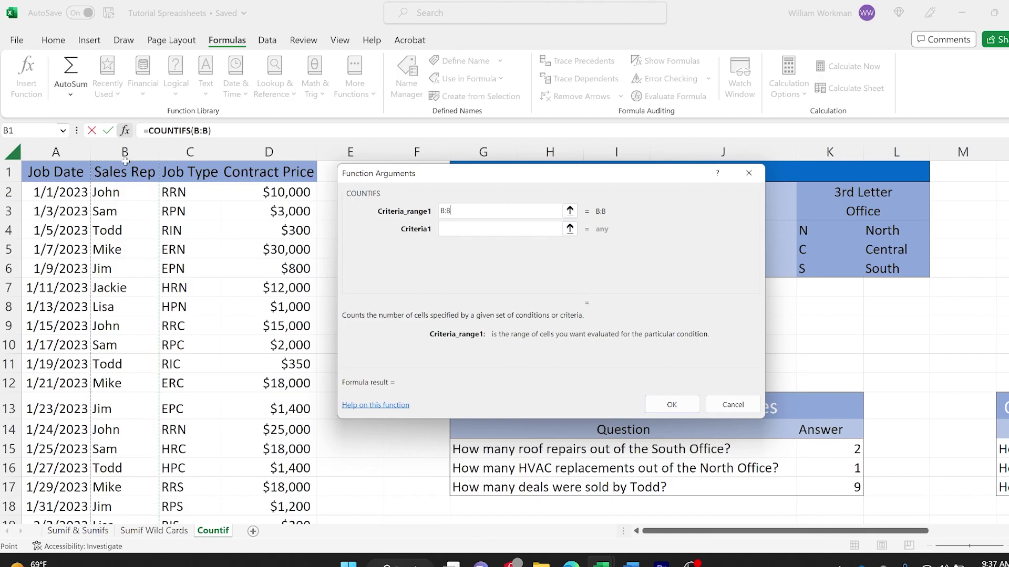
click(467, 210)
key(Tab)
text(Todd)
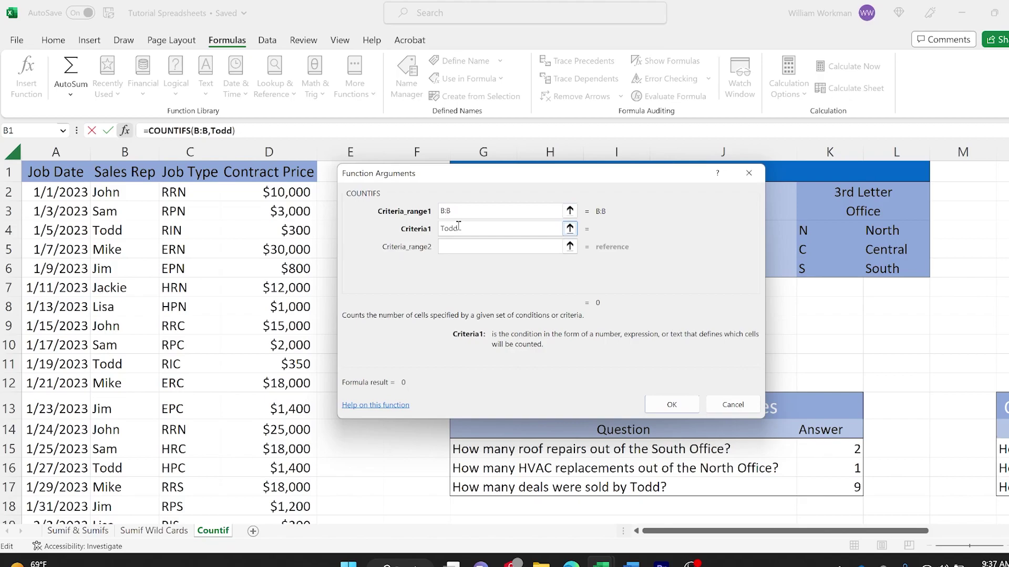
Add the Job Type column (C:C) as second range with the criteria E, and complete the R23 formula
click(464, 242)
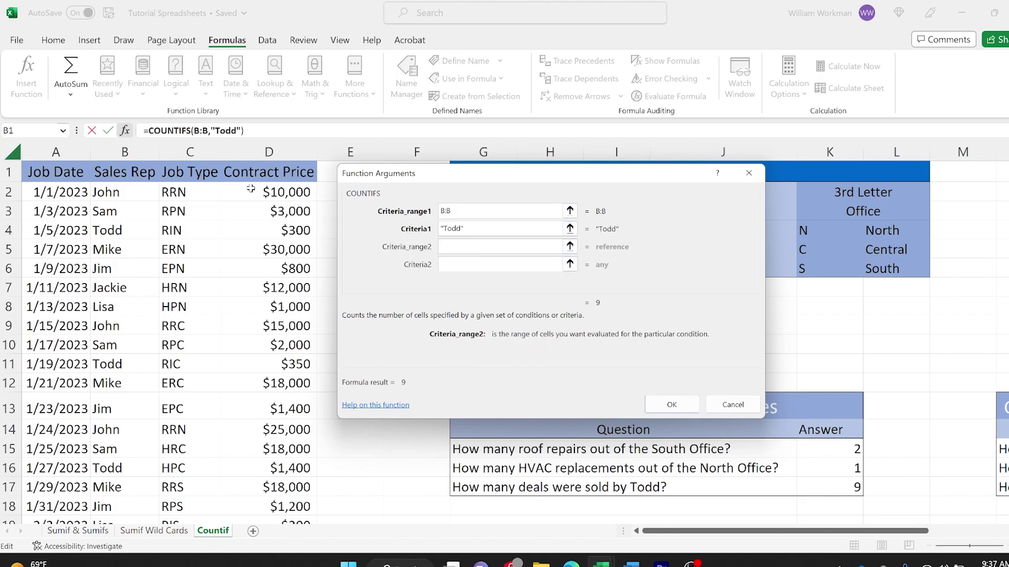
click(200, 149)
click(461, 264)
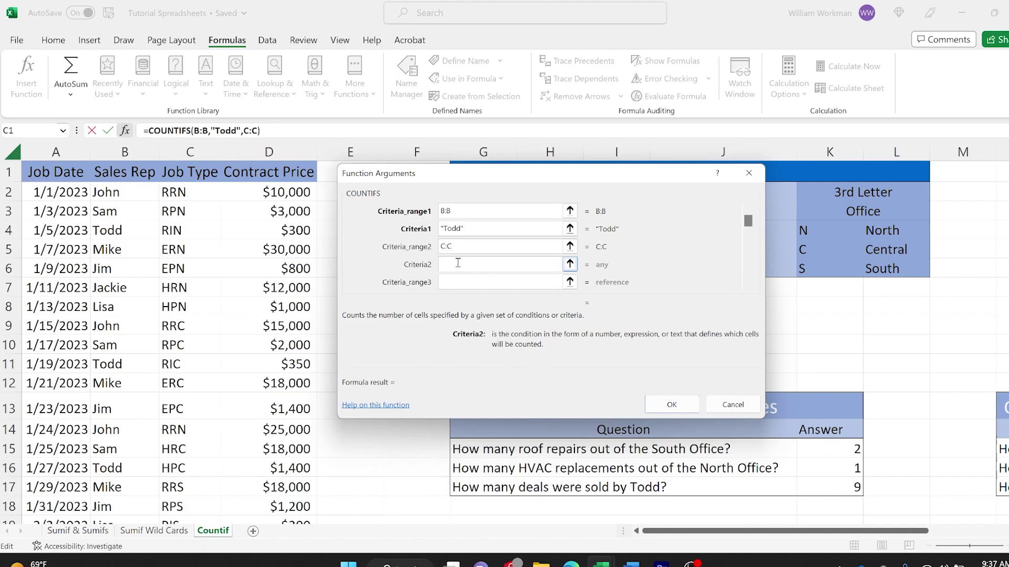
text(E)
click(466, 234)
click(657, 401)
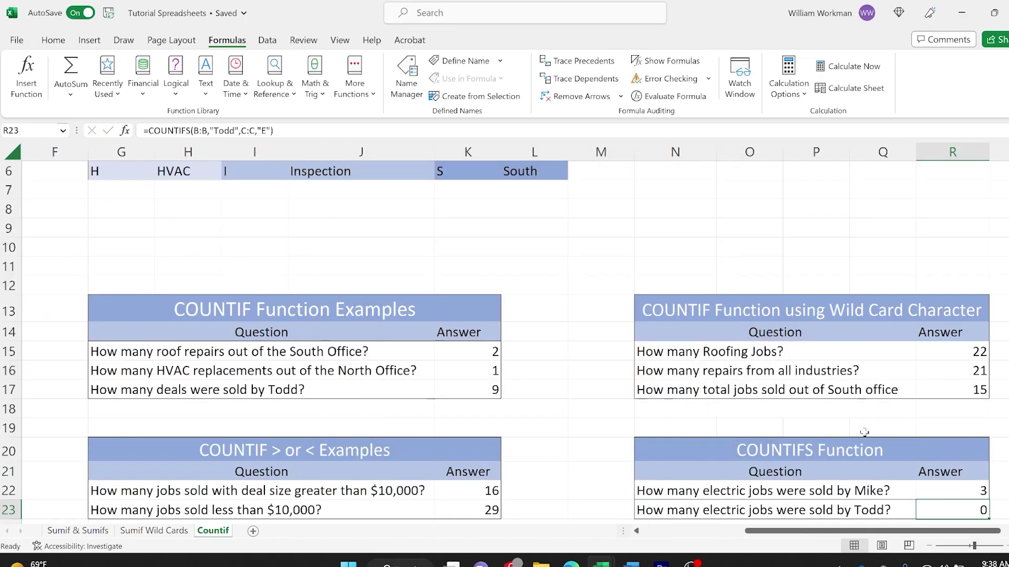
scroll(916, 468, down, 1)
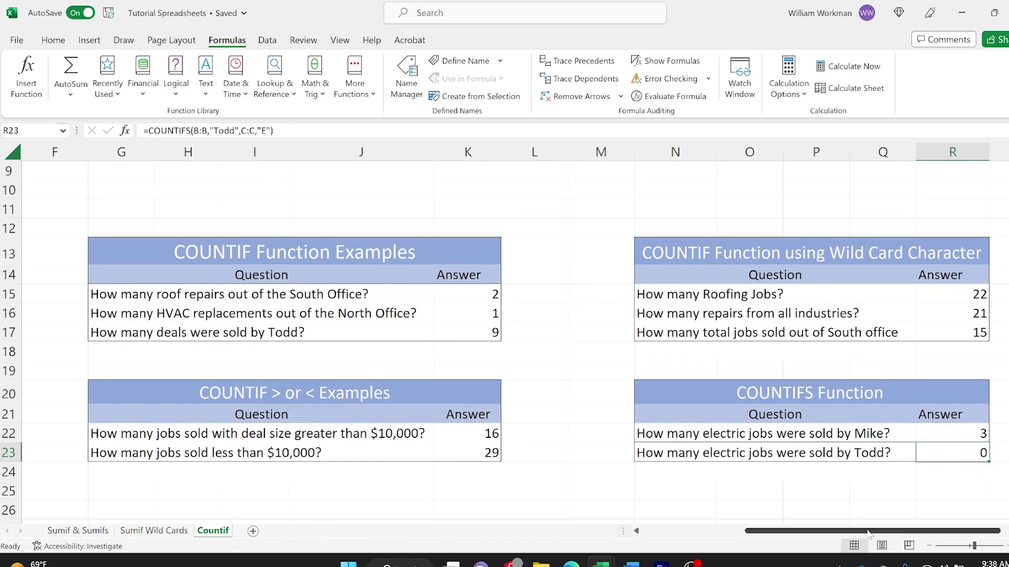
drag(871, 531, 874, 531)
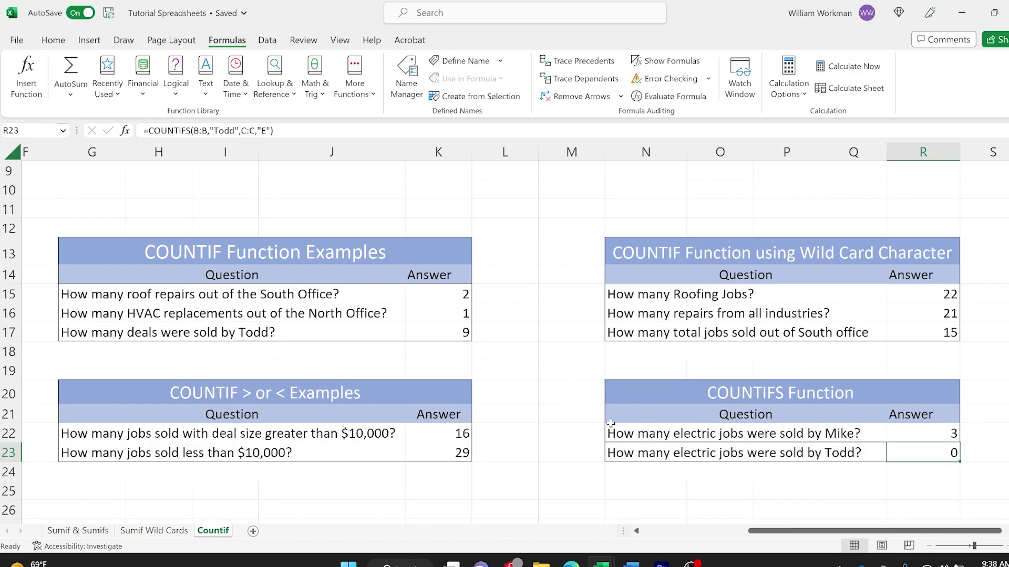
scroll(547, 429, down, 2)
scroll(548, 428, up, 2)
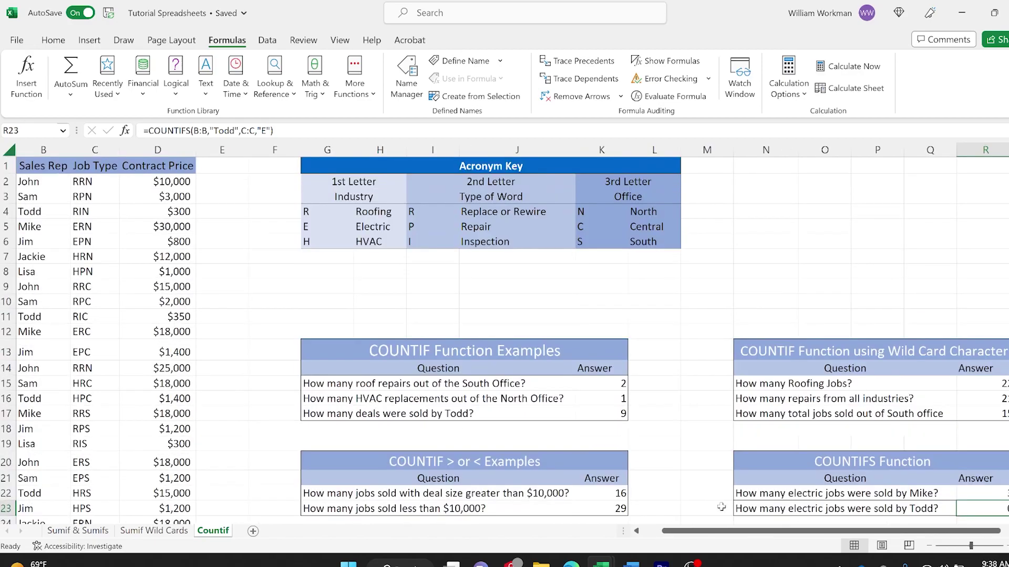
Convert the job data range A1:D47 into a table, keeping its first row as headers
drag(737, 531, 685, 539)
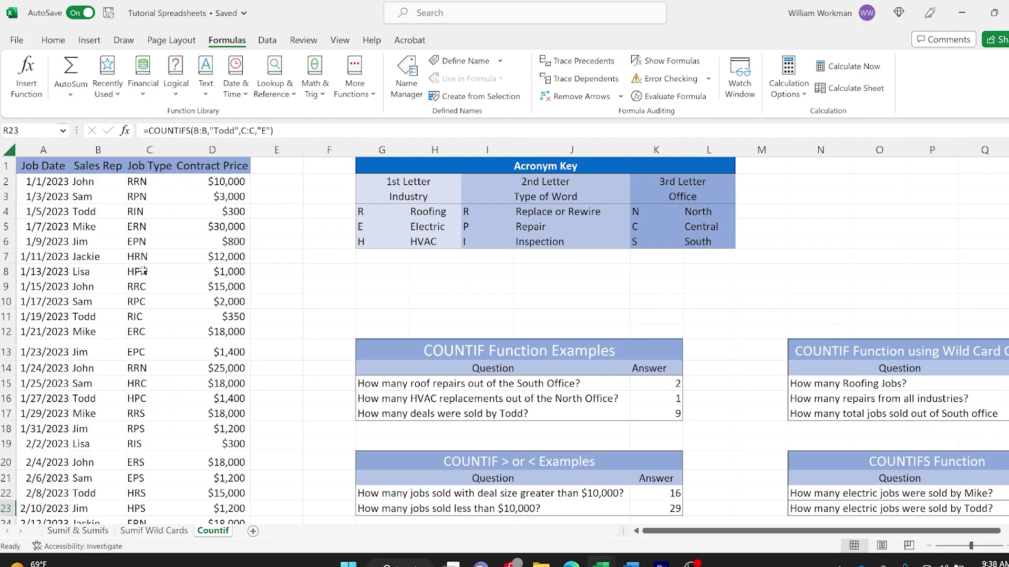
scroll(145, 270, down, 8)
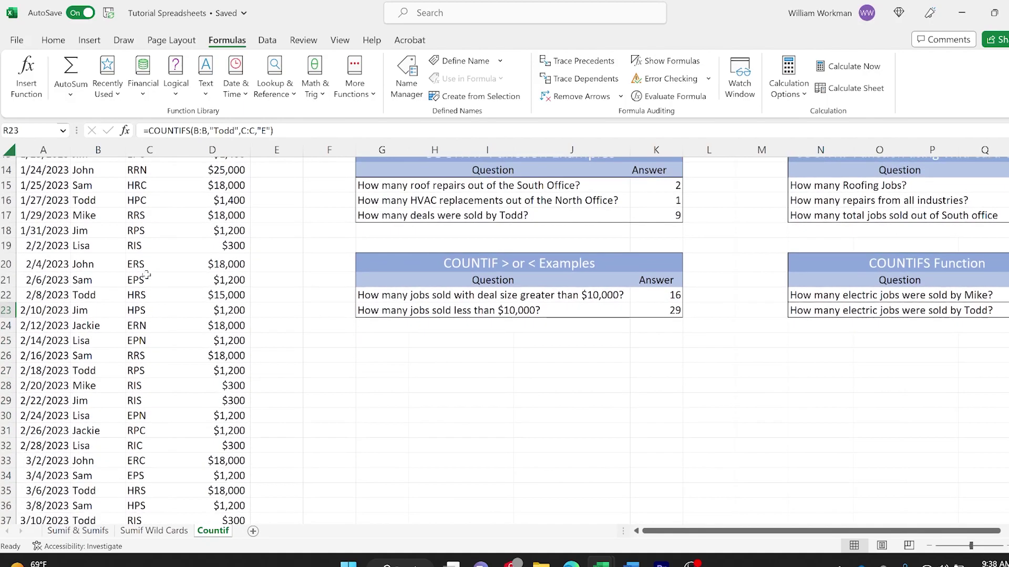
scroll(136, 273, up, 8)
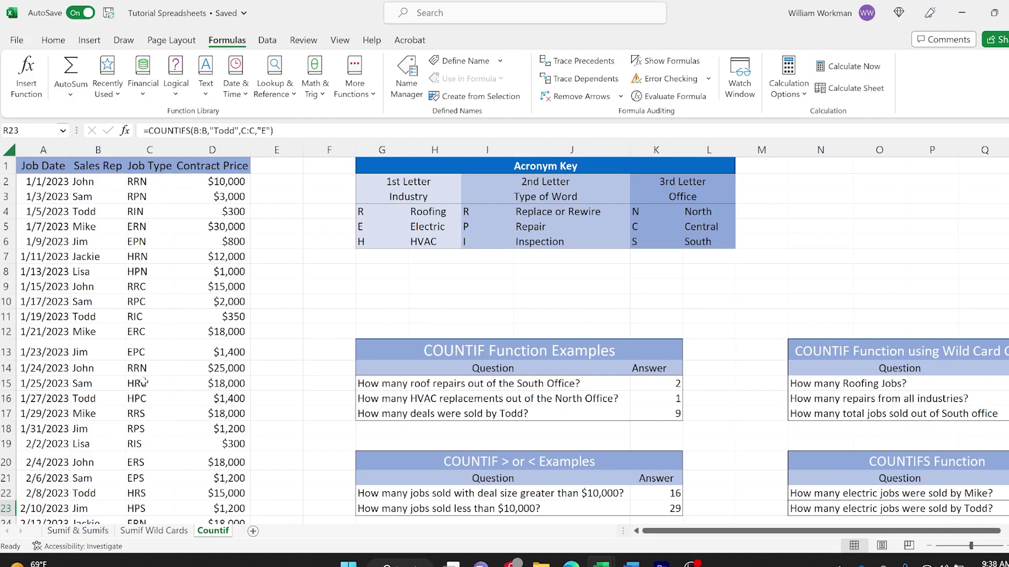
click(131, 414)
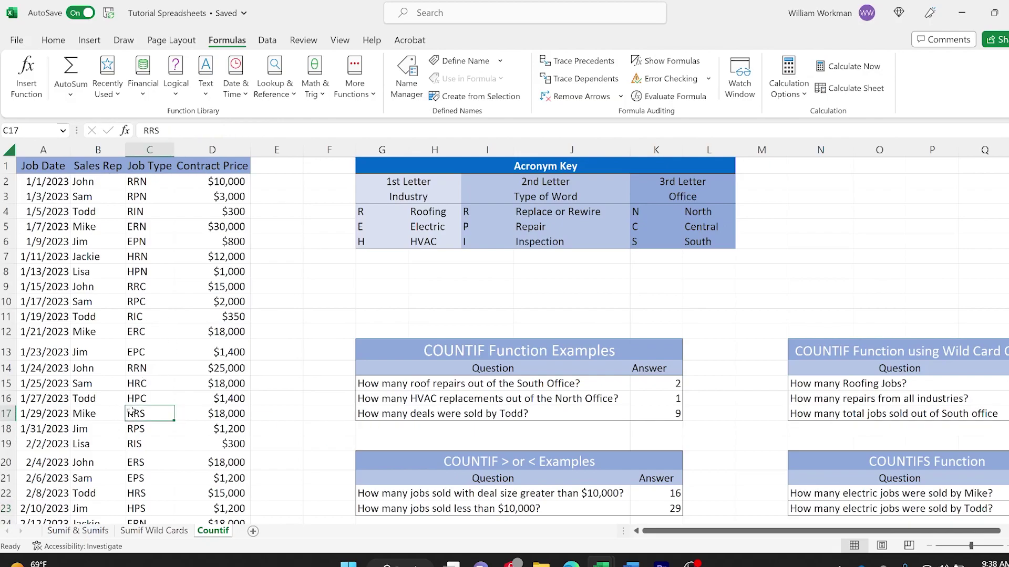
click(87, 41)
click(123, 78)
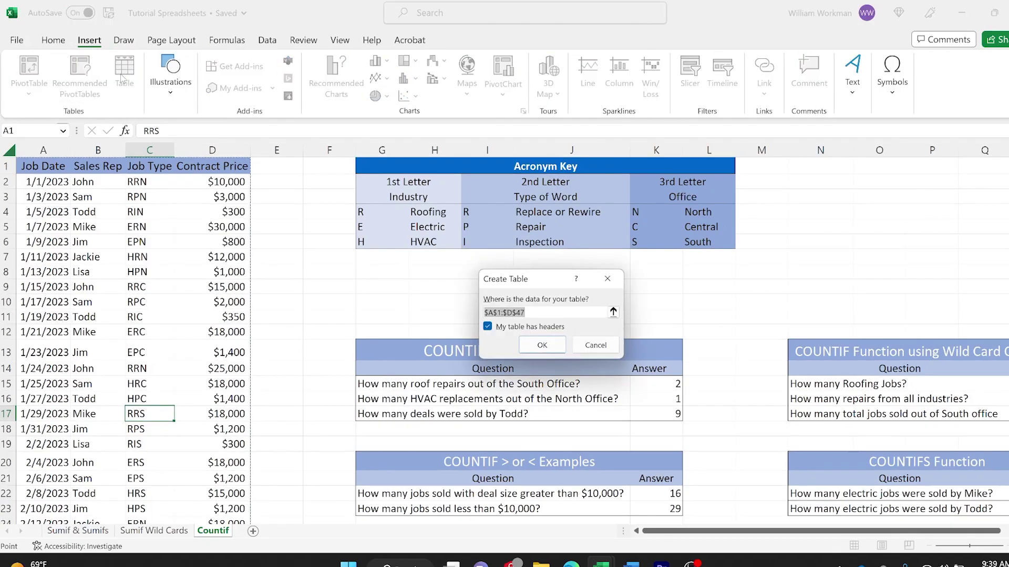
click(546, 348)
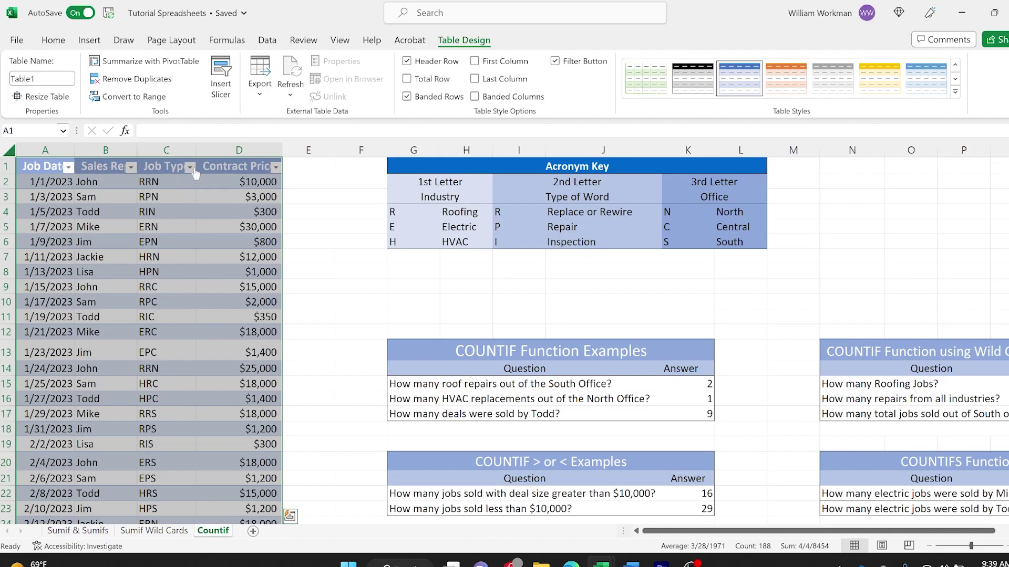
Auto-fit the widths of columns A through D so the table headers fit beside their filter arrows
drag(44, 150, 239, 151)
double_click(196, 150)
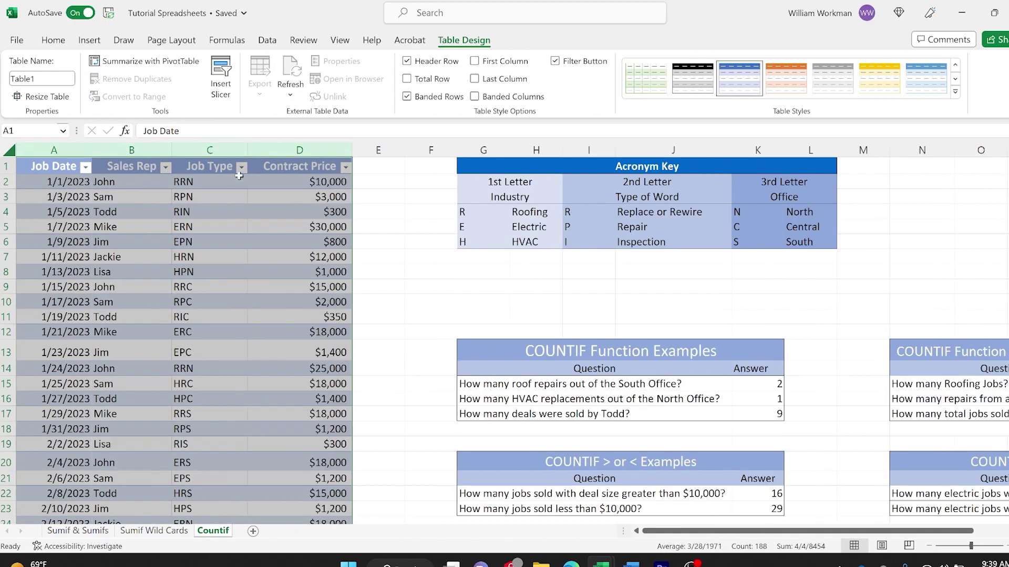
click(242, 216)
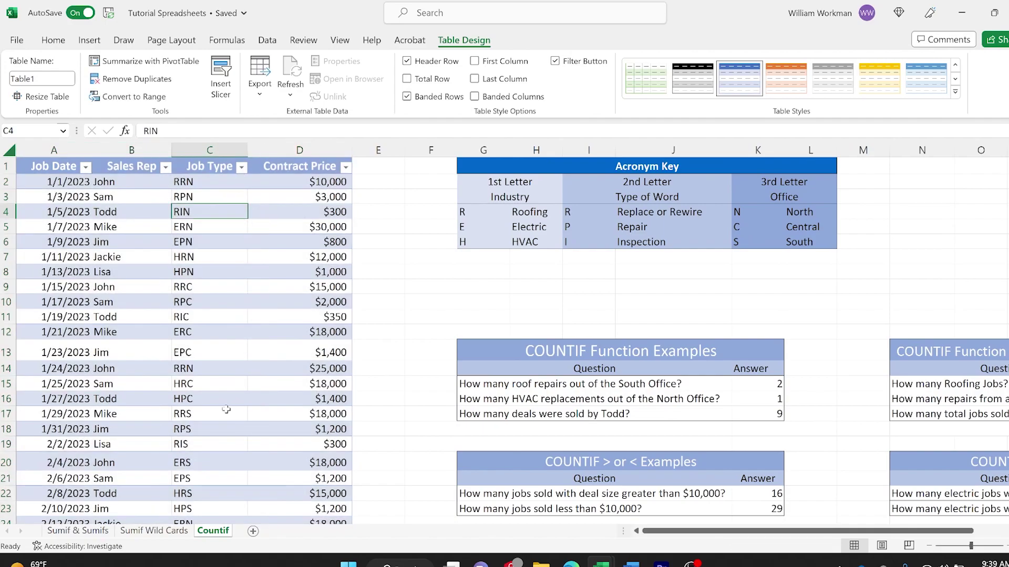
Add a total row to the end of the job data table
scroll(226, 409, down, 20)
scroll(221, 413, up, 10)
click(195, 296)
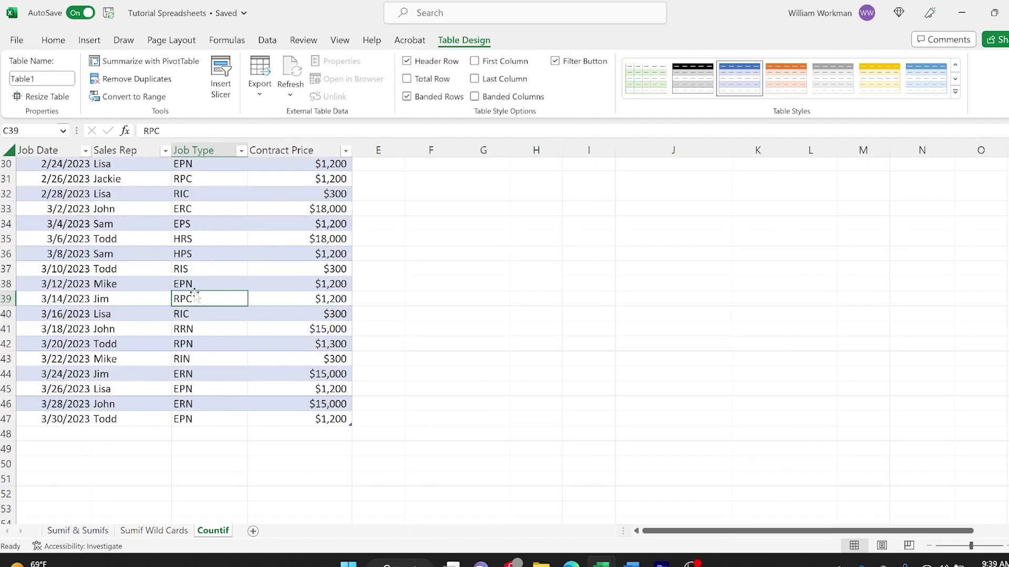
click(407, 79)
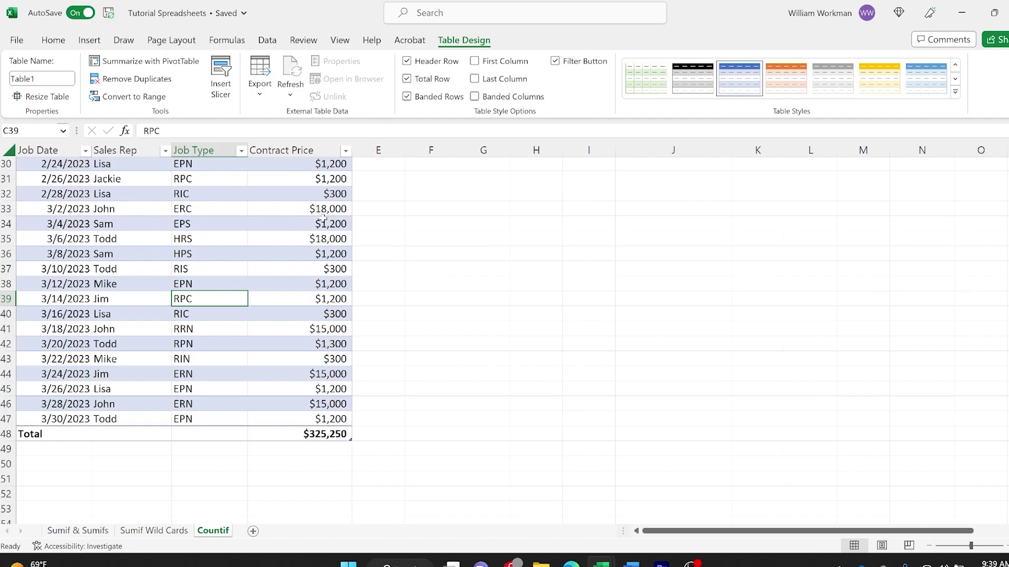
Set the Job Type column's cell in the total row to Count
click(226, 432)
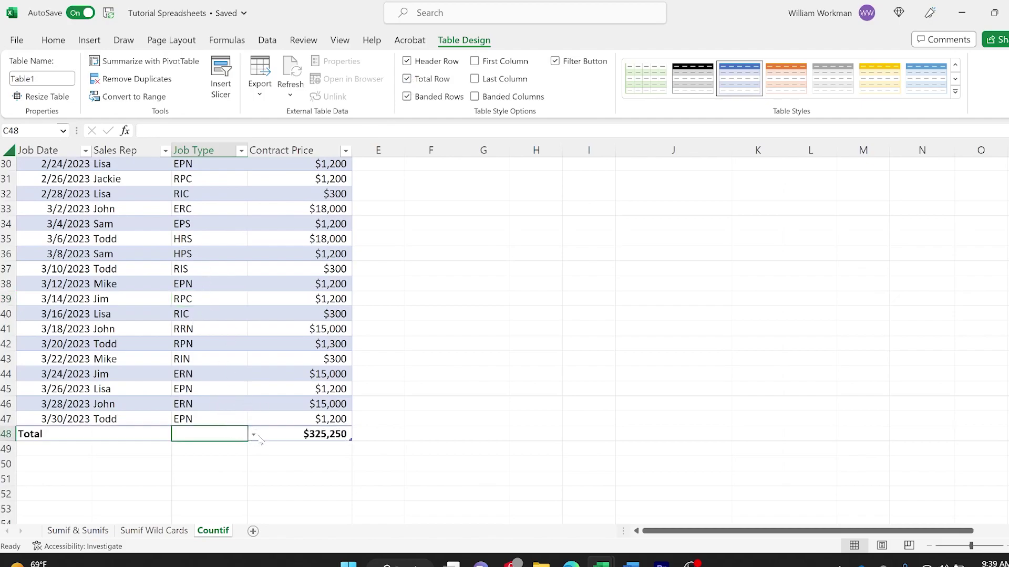
click(254, 434)
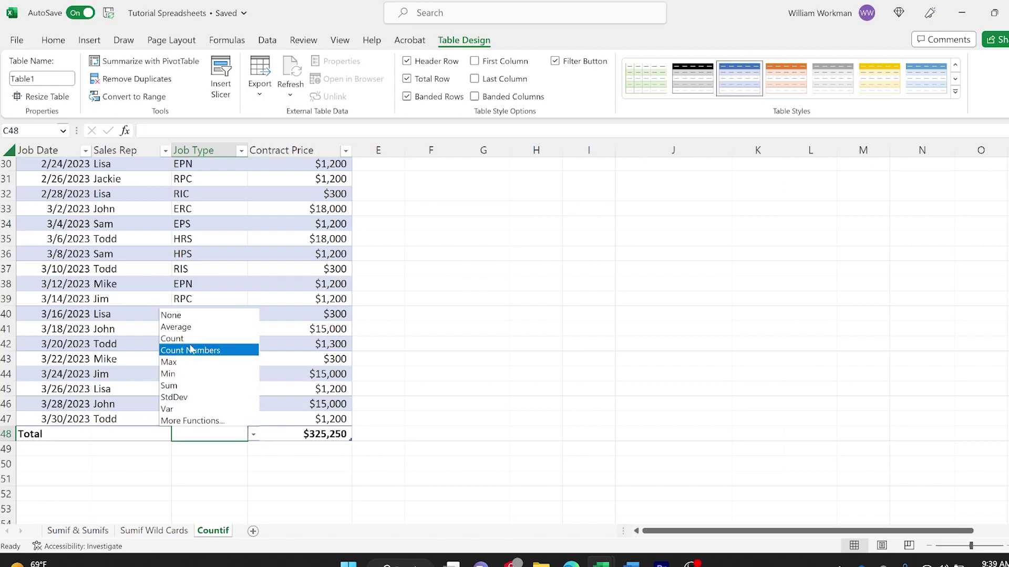
click(192, 348)
Filter the table's Job Type column to show only RPS jobs
scroll(214, 418, up, 9)
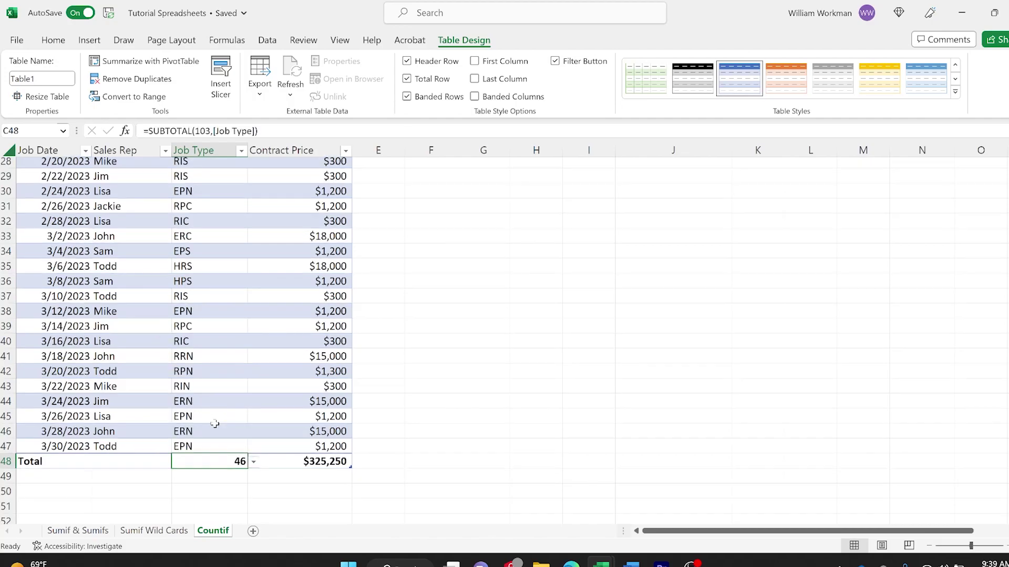
scroll(215, 423, up, 1)
click(215, 270)
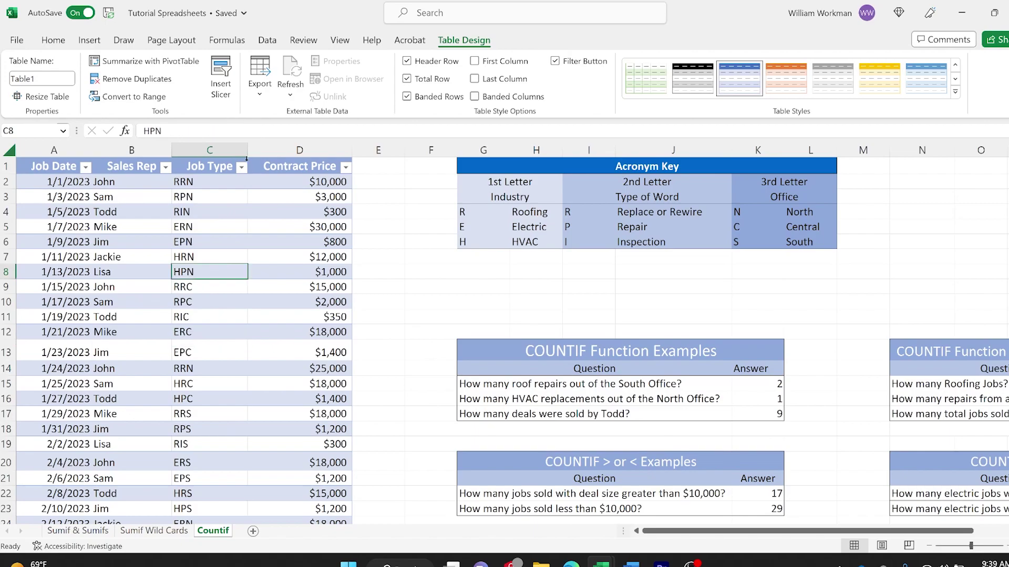
click(242, 167)
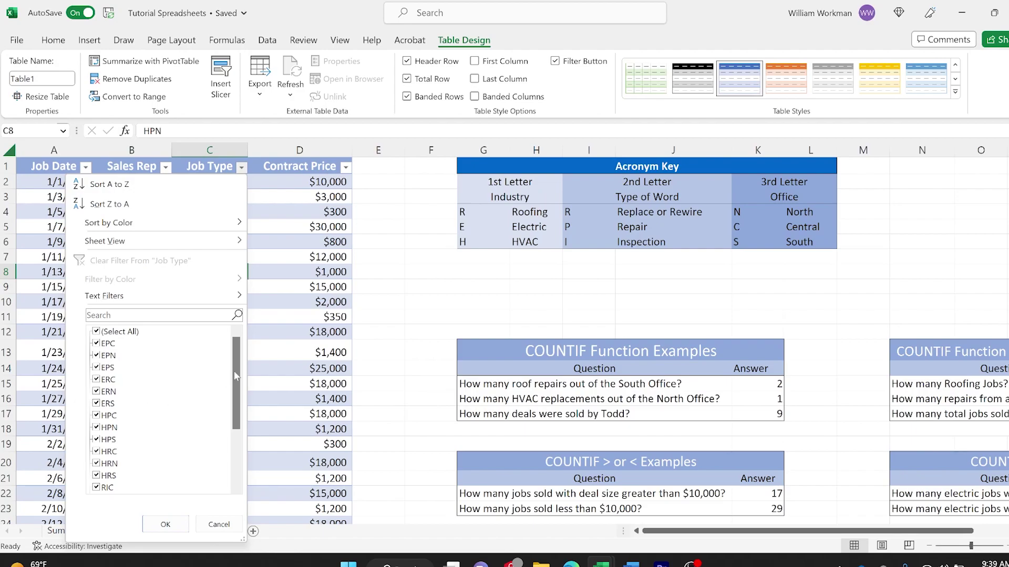
drag(234, 373, 232, 439)
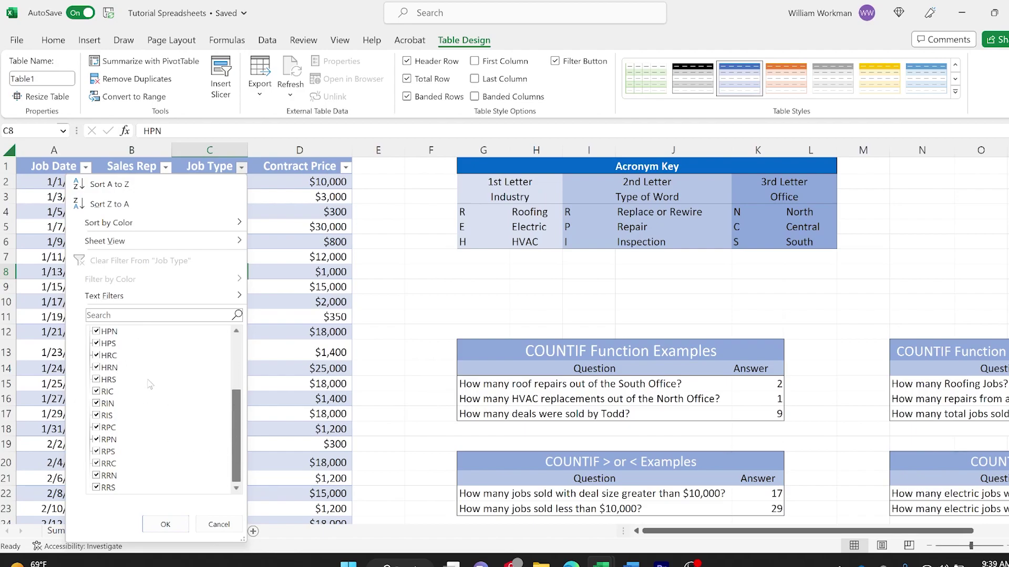
scroll(150, 385, up, 3)
click(97, 331)
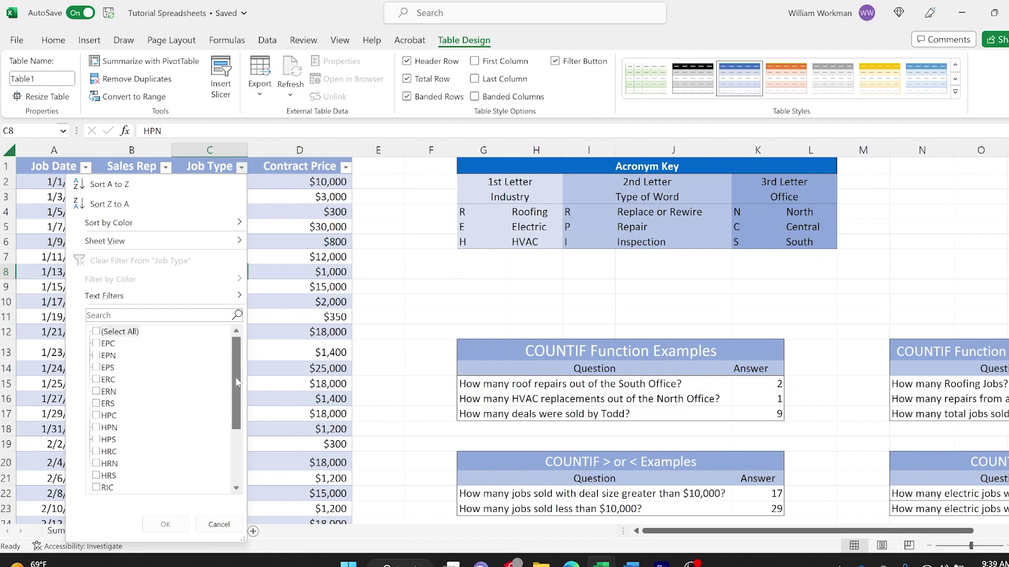
drag(236, 384, 235, 445)
click(97, 451)
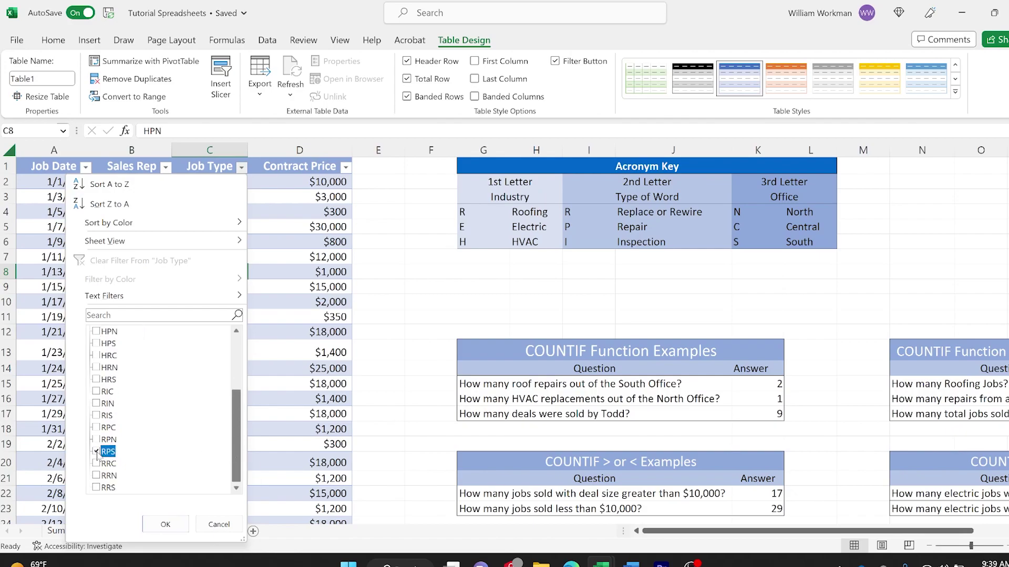
click(165, 525)
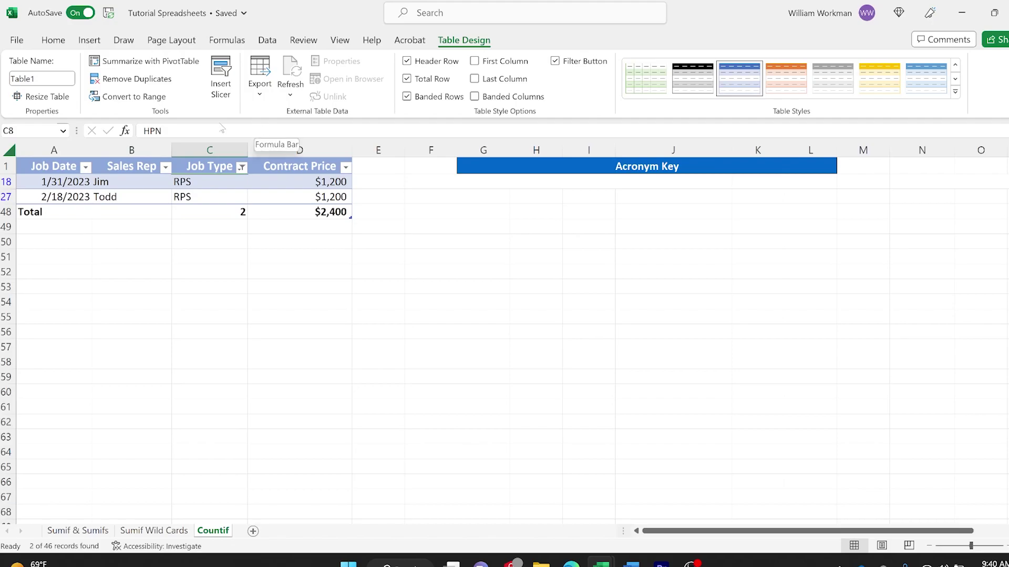
Clear the filter from the Job Type column
click(242, 167)
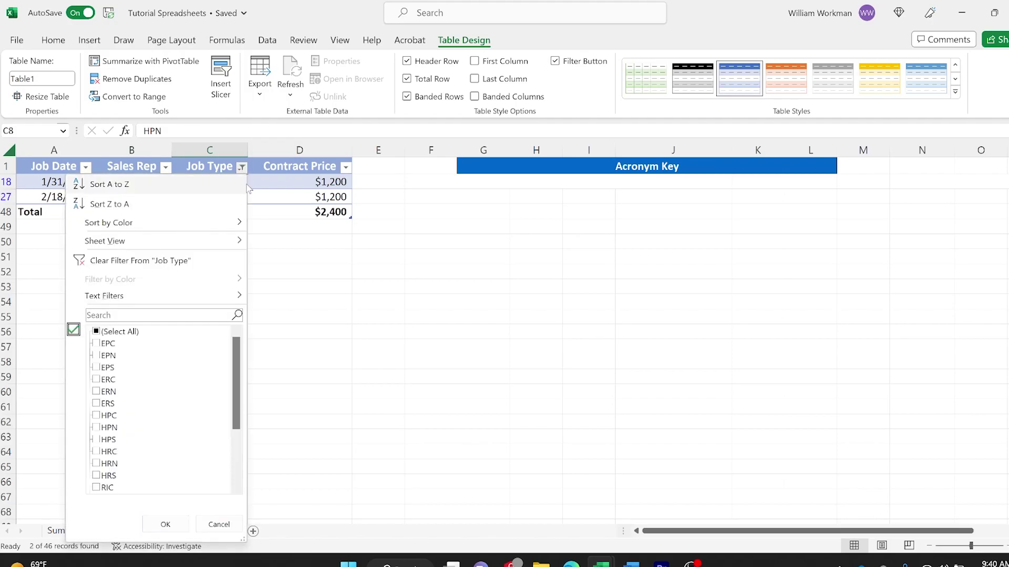
click(157, 261)
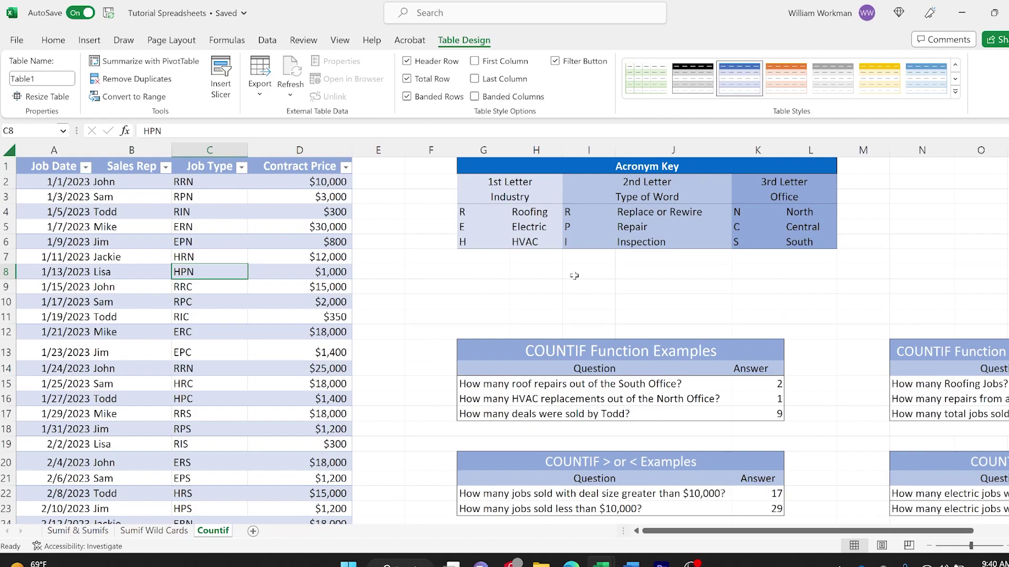
click(692, 564)
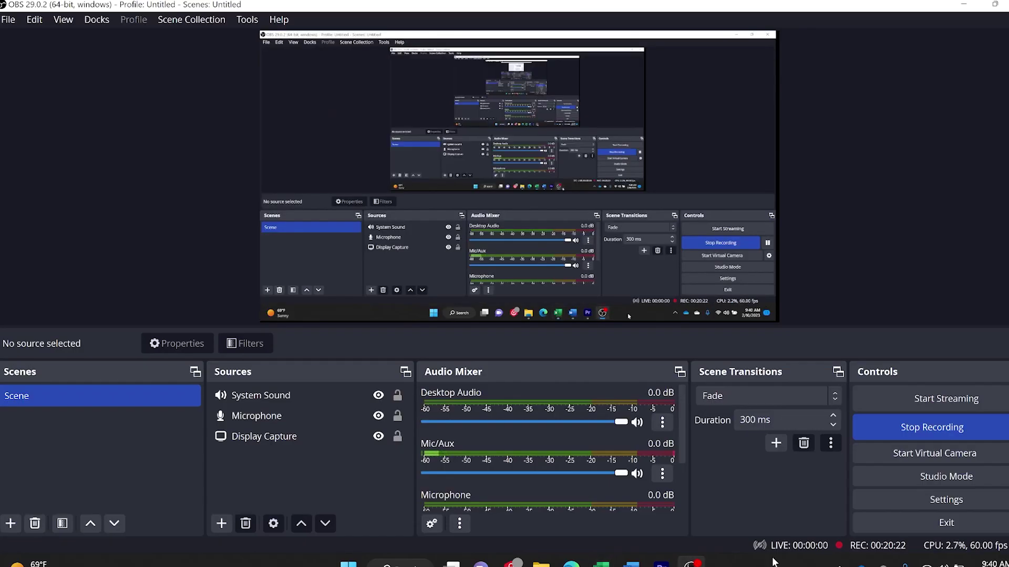